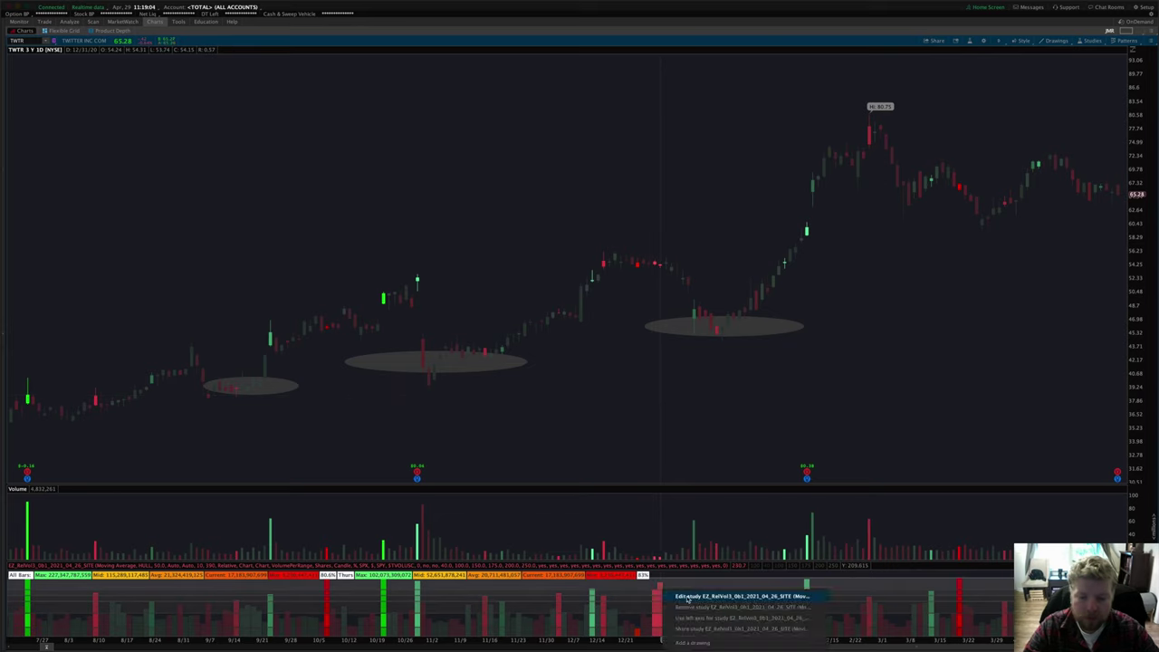
- Open the Customizing dialog for the EZ_RelVol3 study in the lower pane
double_click(686, 596)
- Move the EZ_RelVol3 settings window to sit over the middle-right of the price chart
drag(583, 210, 820, 177)
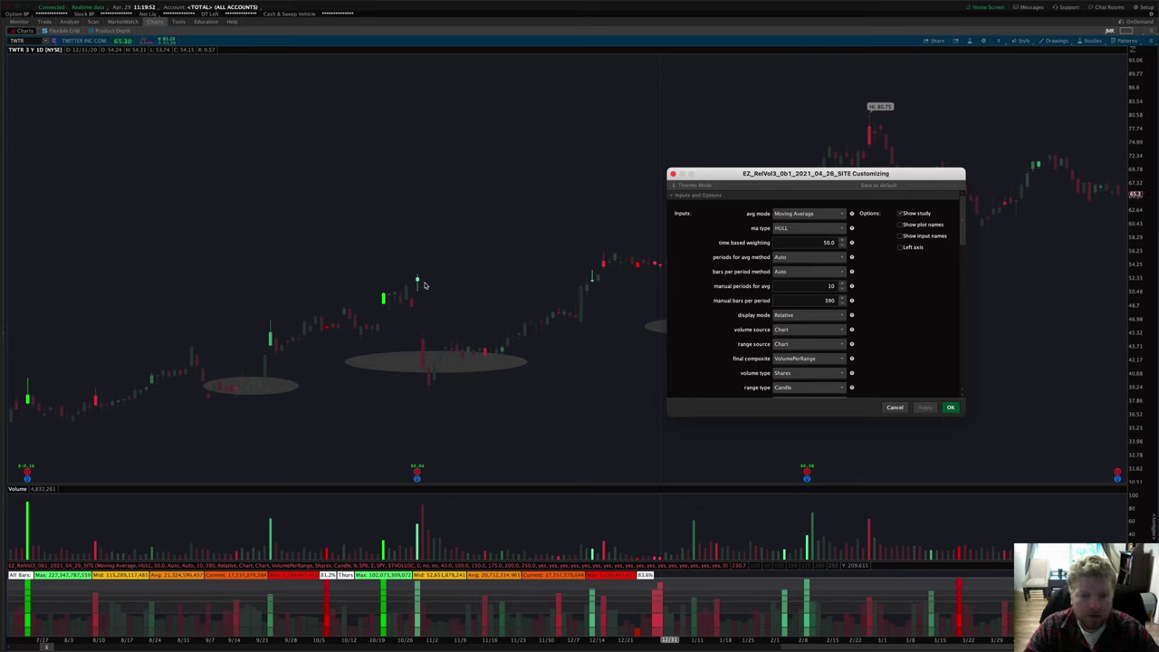
drag(775, 175, 660, 205)
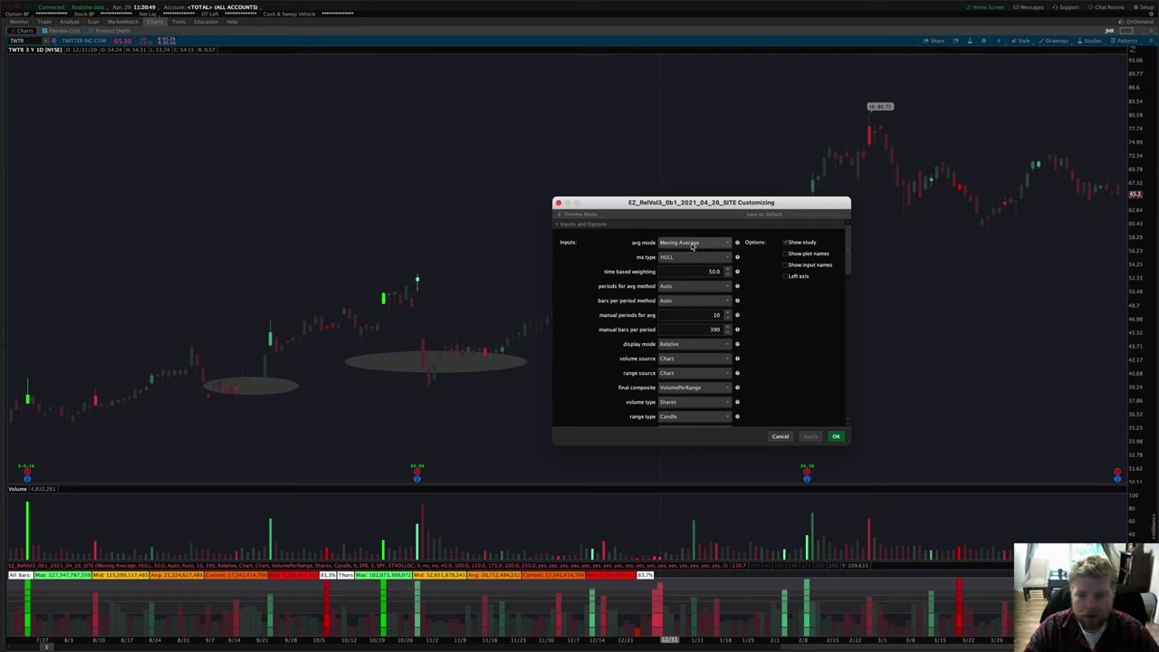
mouse_move(739, 246)
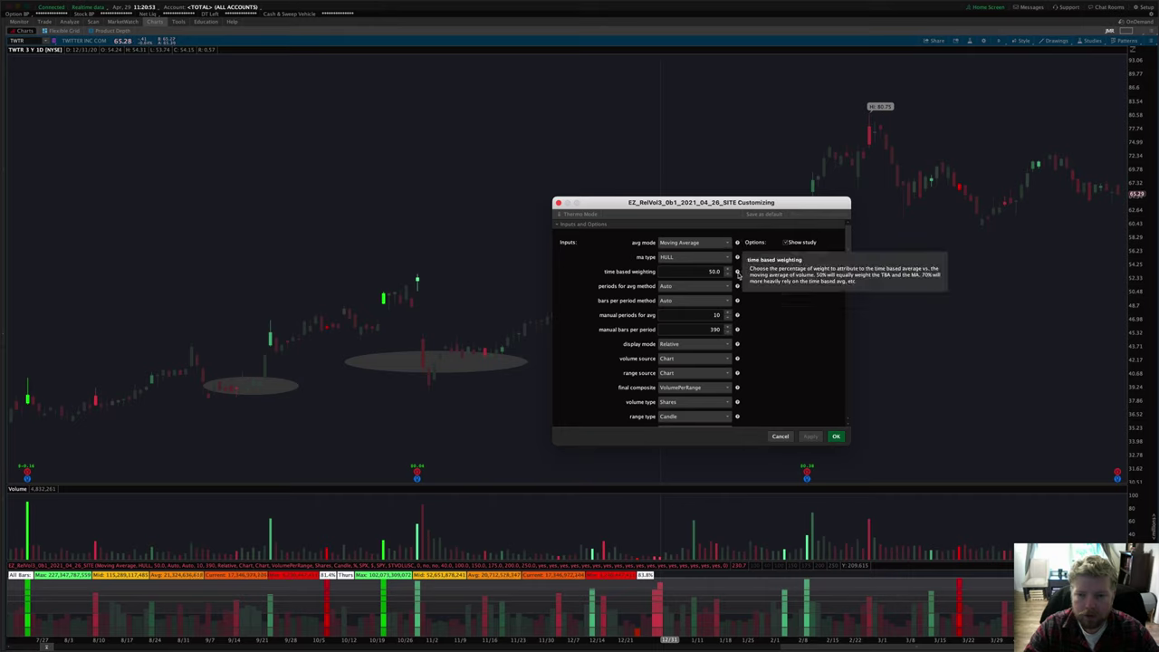
mouse_move(738, 285)
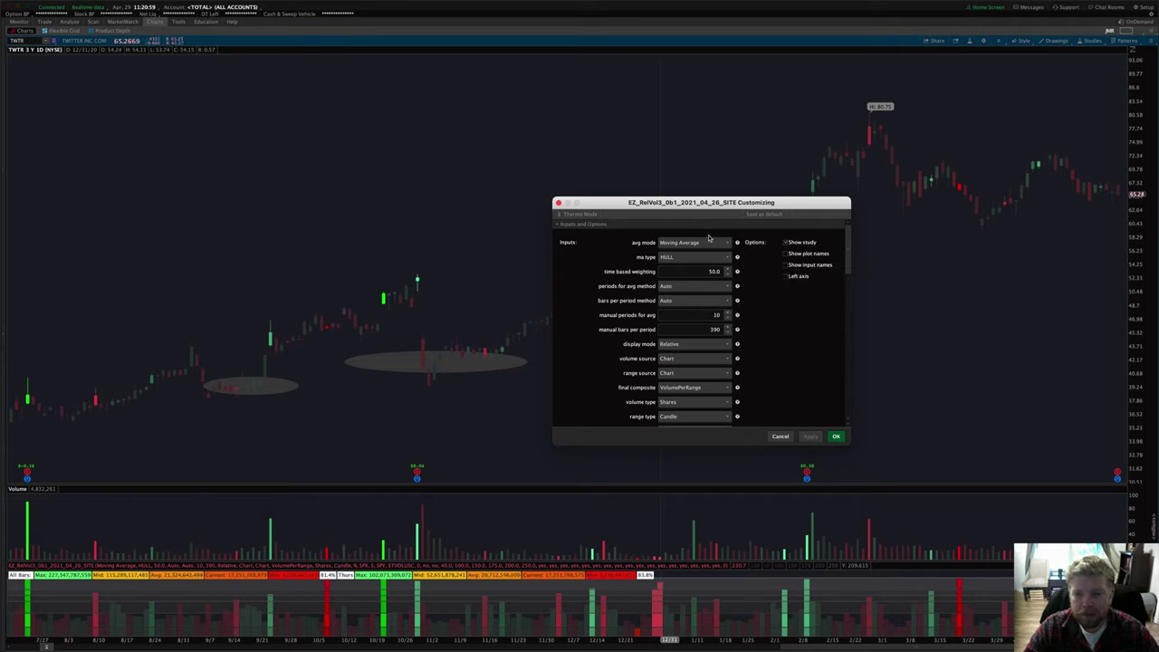
scroll(586, 286, down, 10)
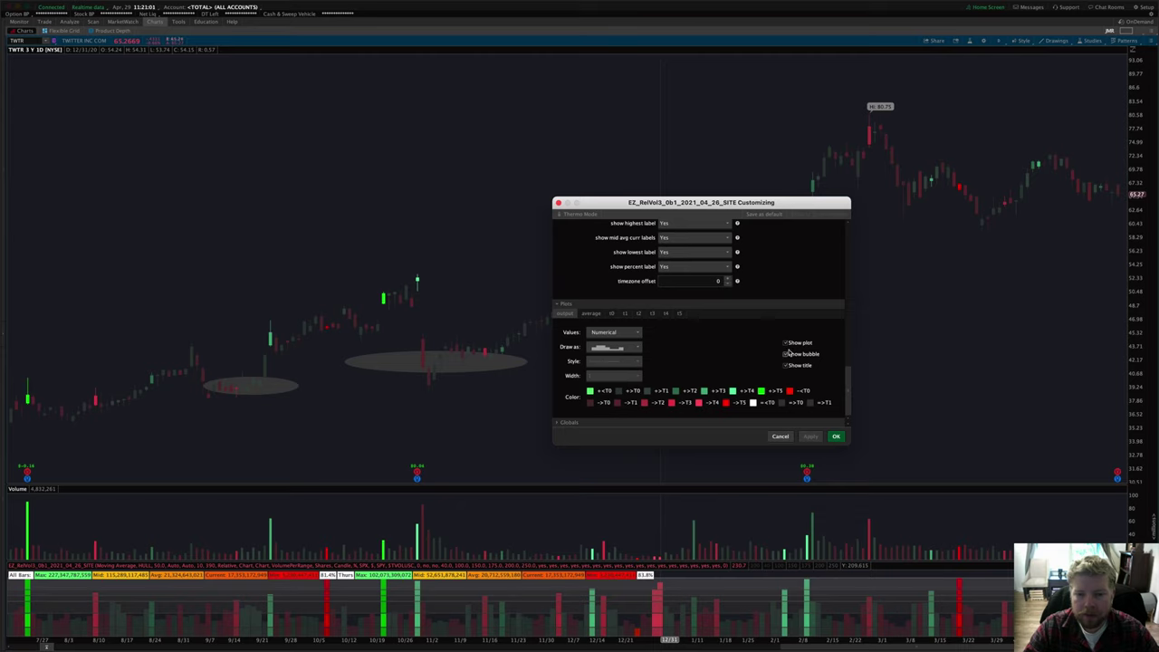
click(591, 314)
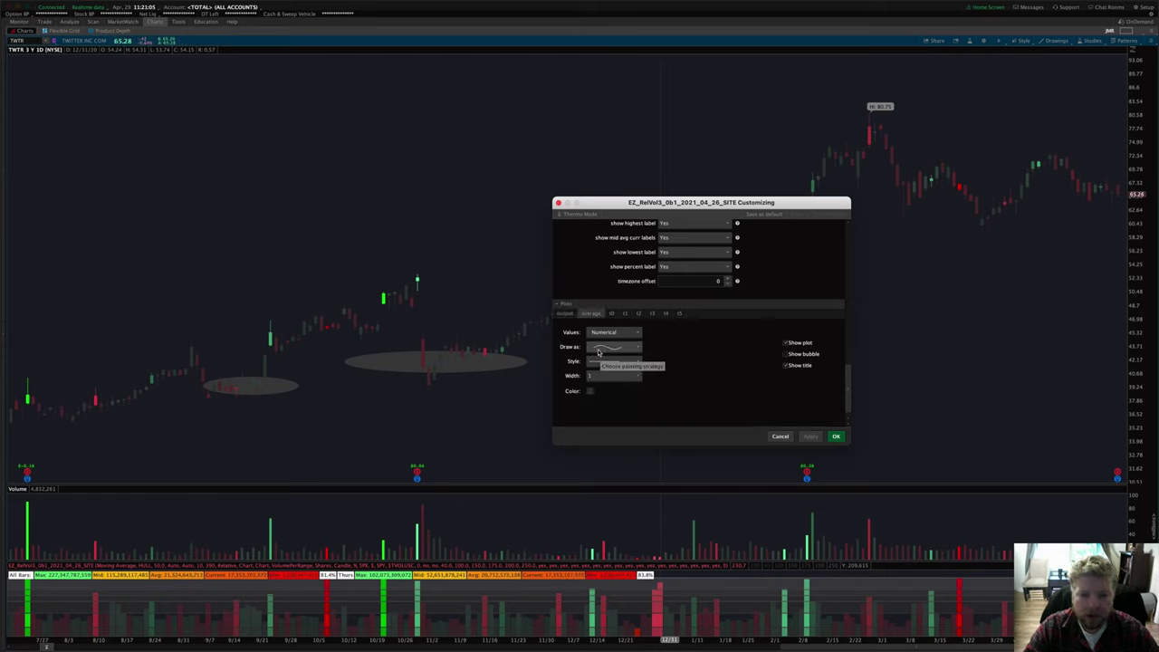
click(786, 343)
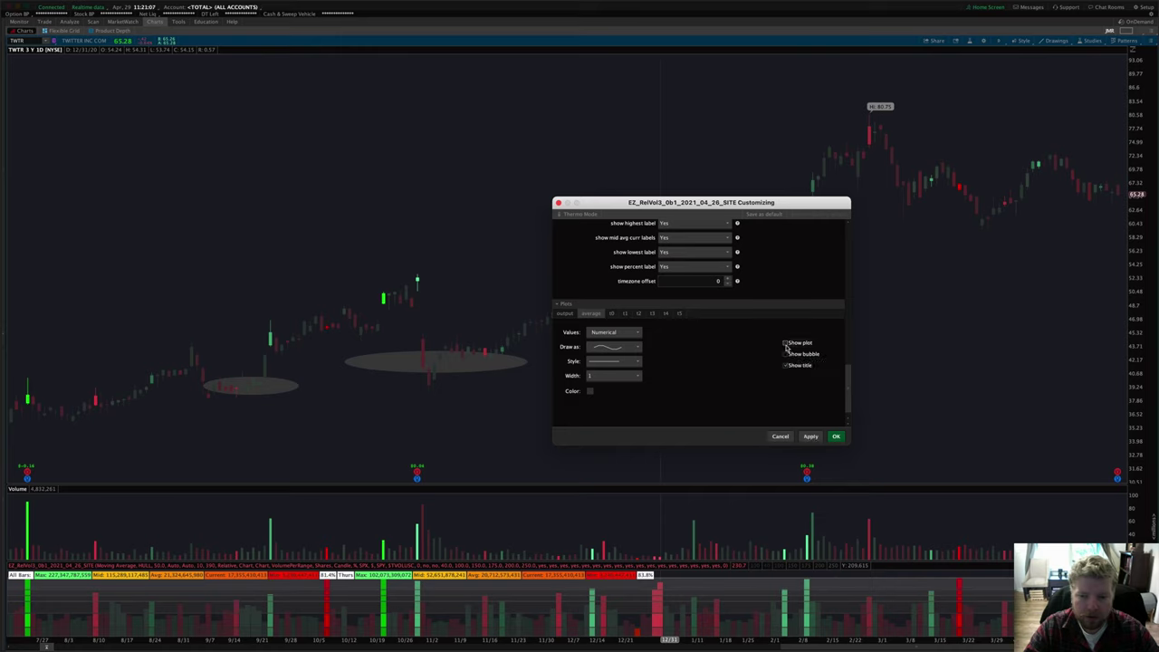
click(785, 343)
click(638, 313)
click(653, 313)
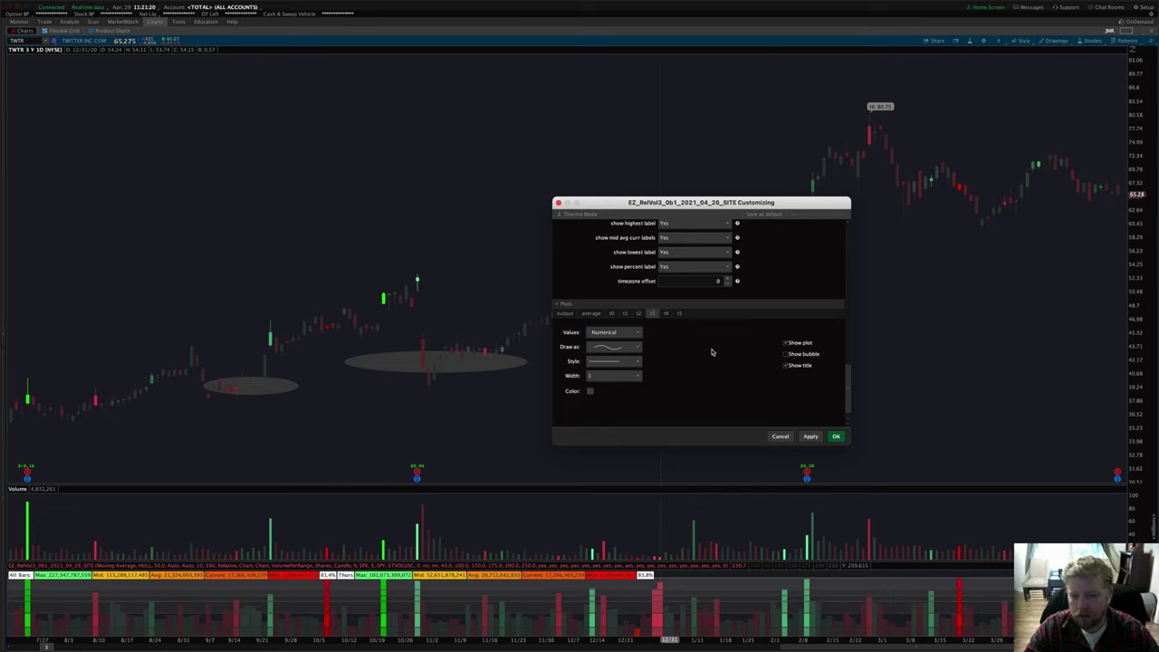
click(565, 312)
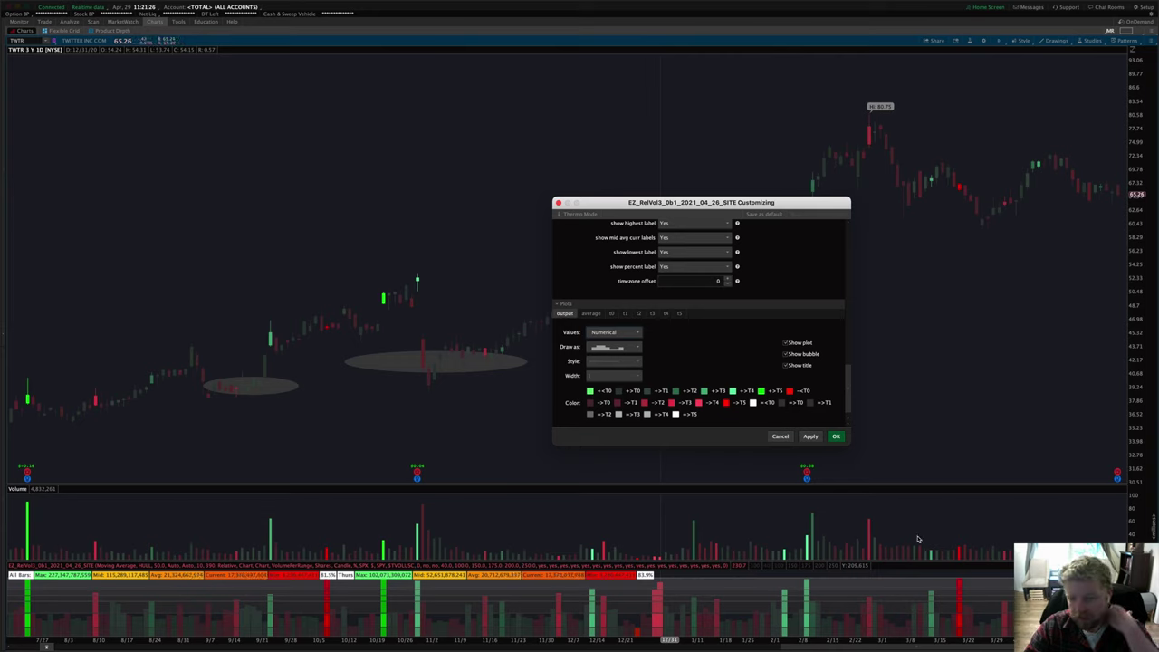
scroll(709, 351, down, 1)
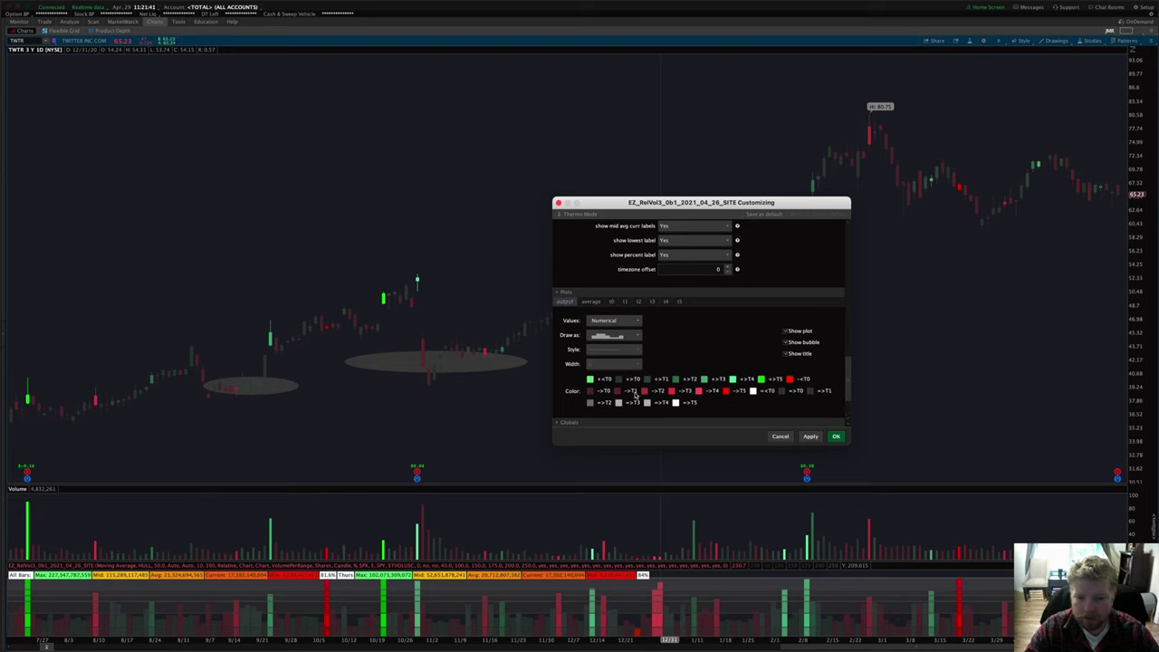
scroll(635, 396, down, 2)
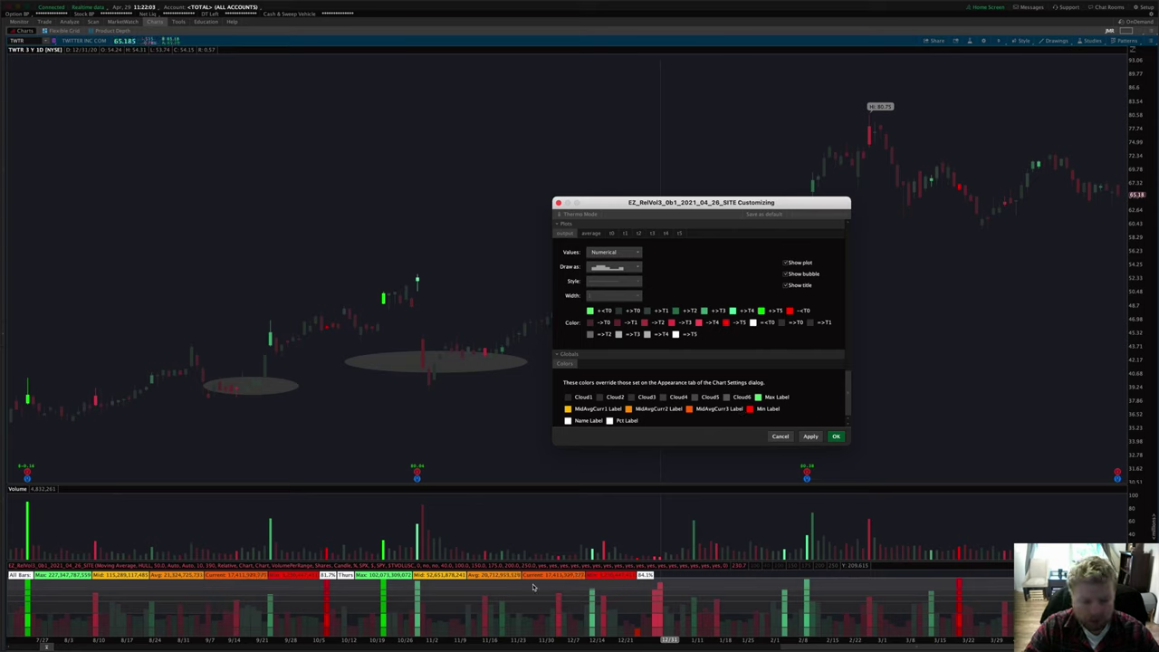
scroll(779, 400, up, 5)
scroll(779, 399, down, 5)
click(565, 354)
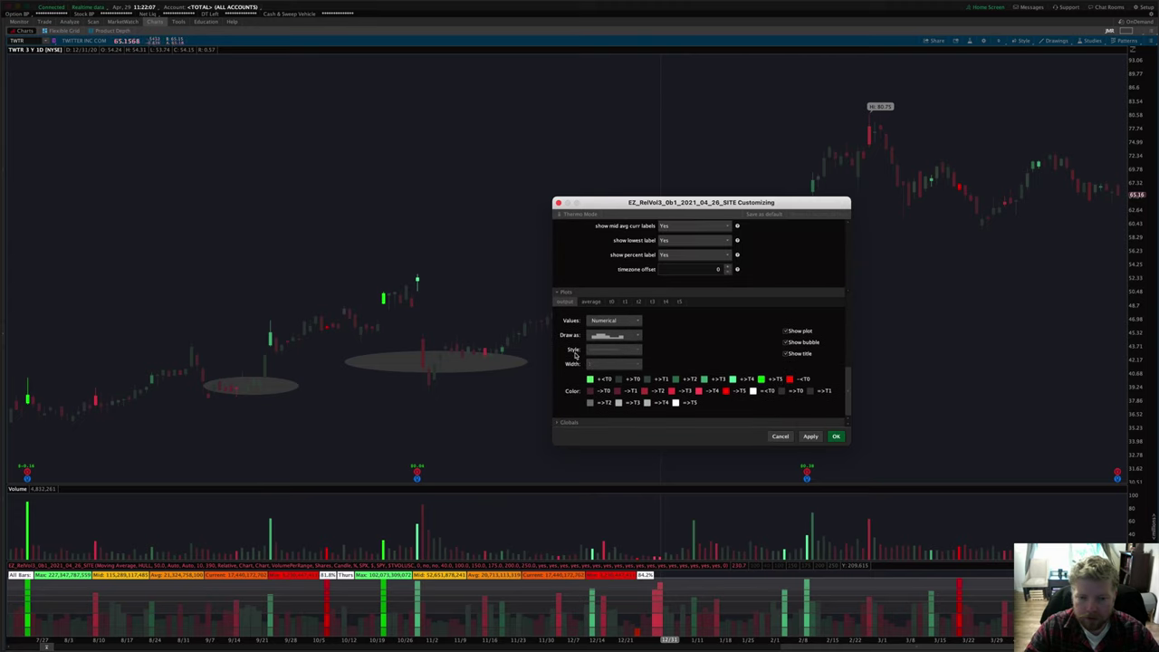
click(566, 294)
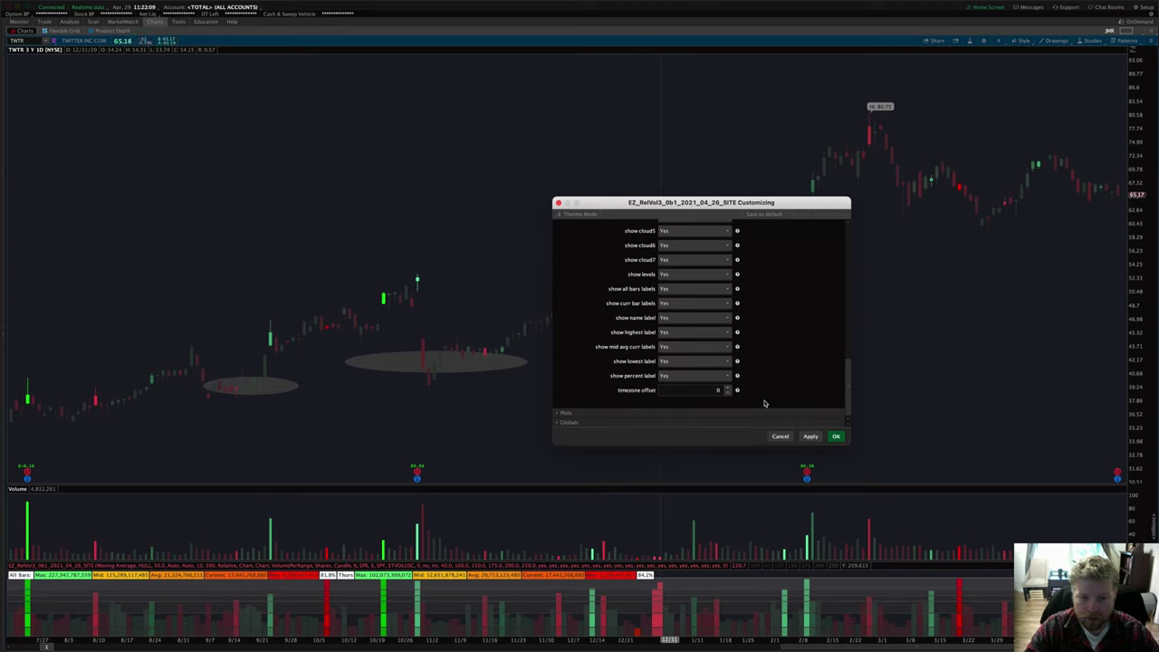
scroll(787, 399, up, 5)
scroll(791, 402, up, 5)
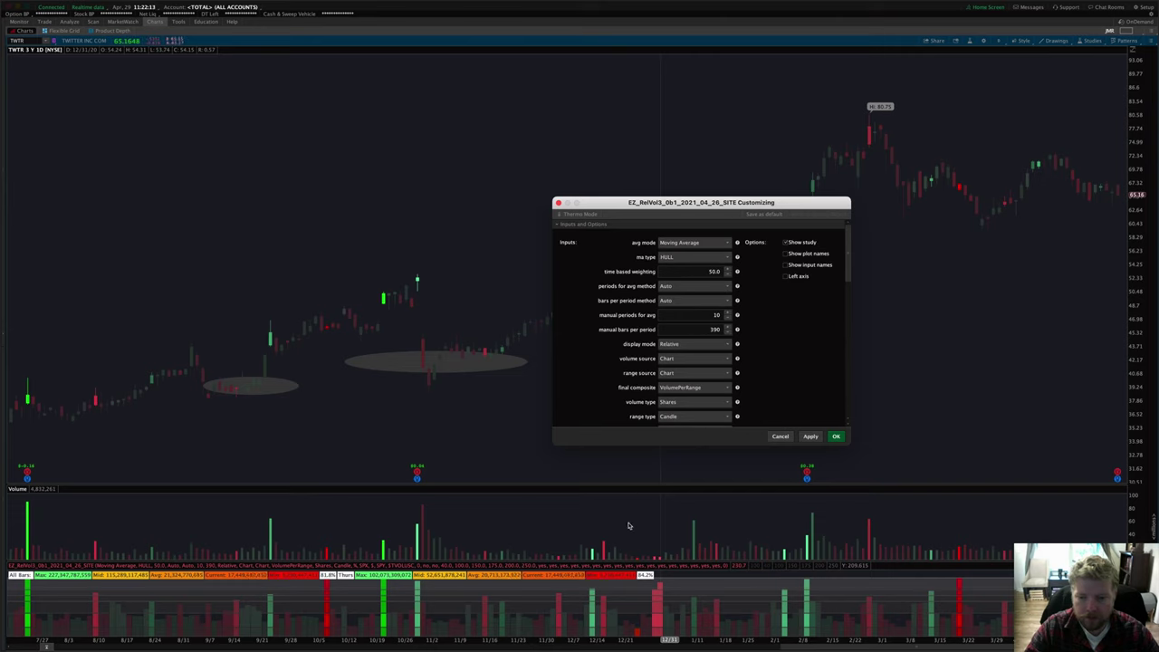
click(699, 246)
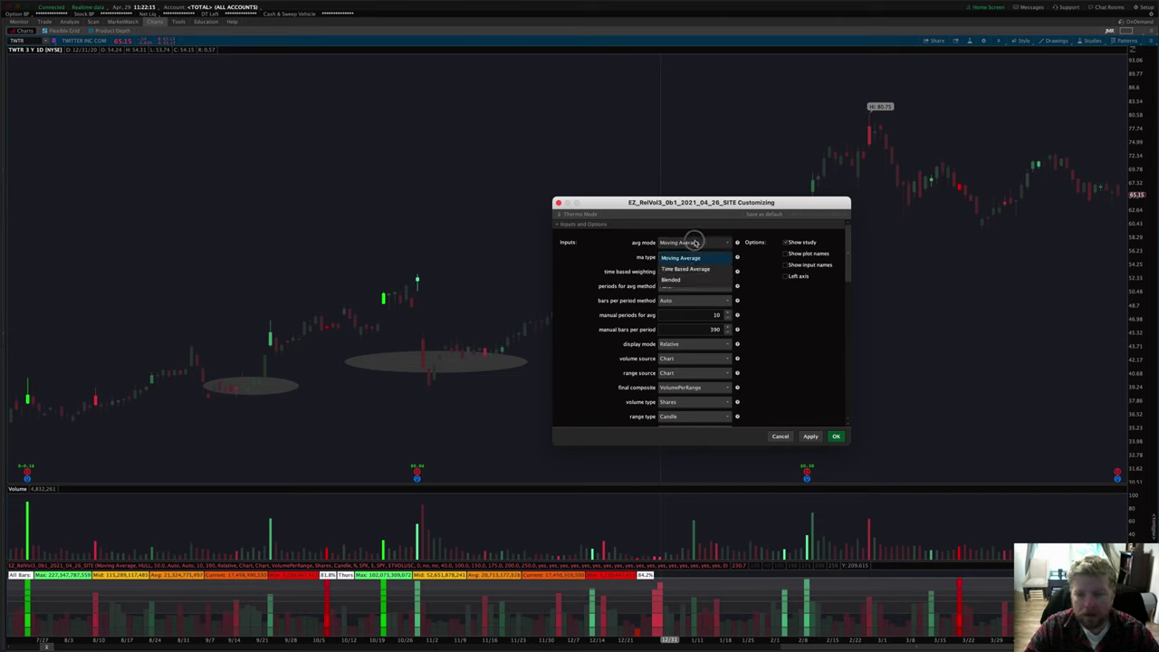
click(682, 243)
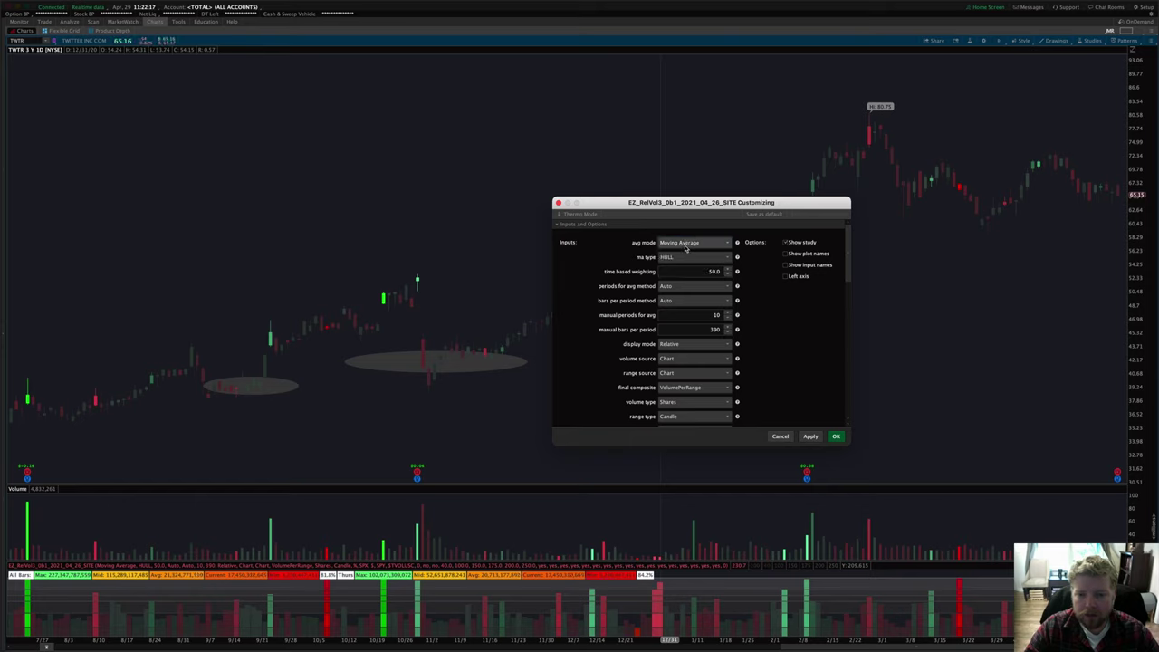
click(679, 242)
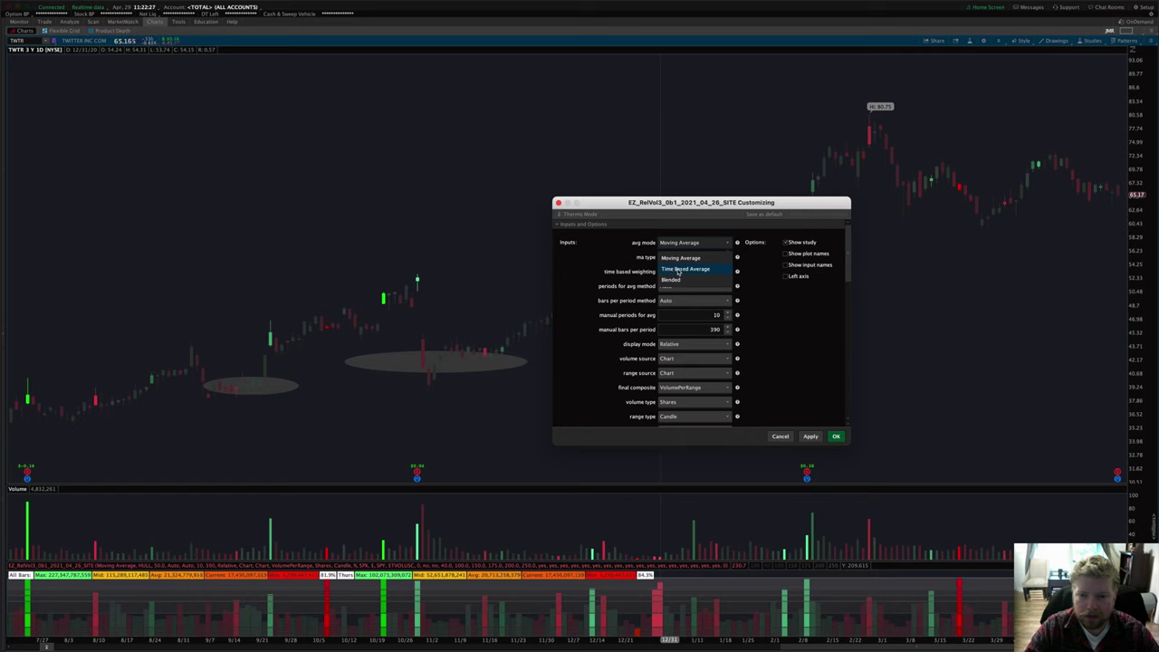
click(789, 312)
click(681, 242)
click(679, 243)
click(675, 257)
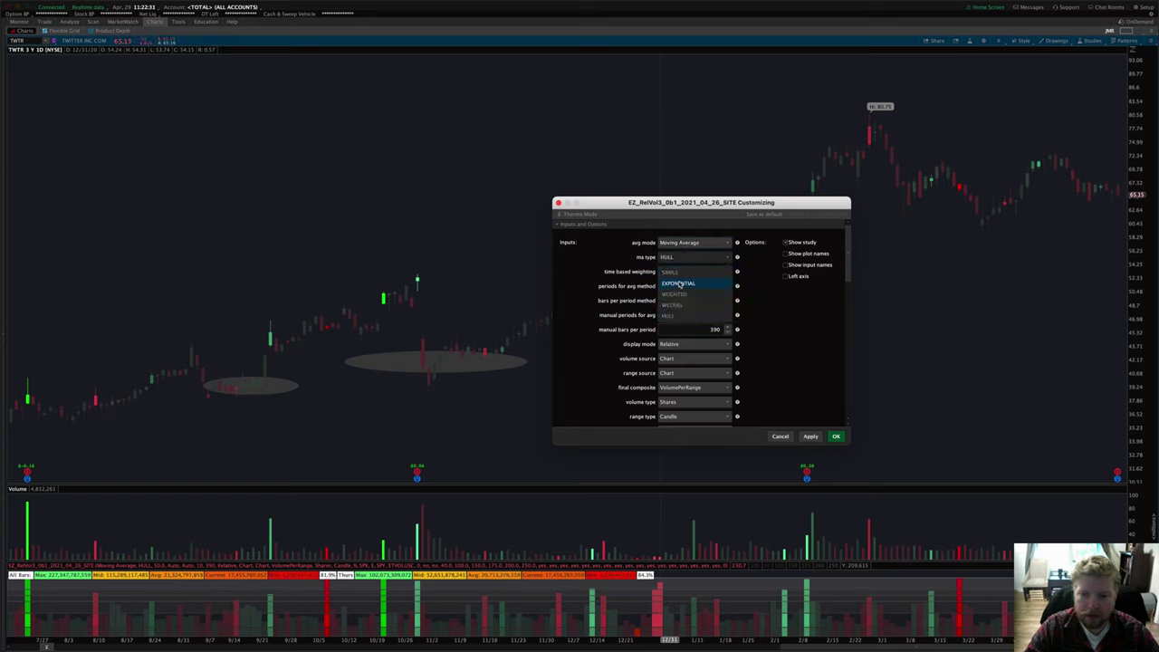
click(793, 308)
click(688, 242)
click(694, 257)
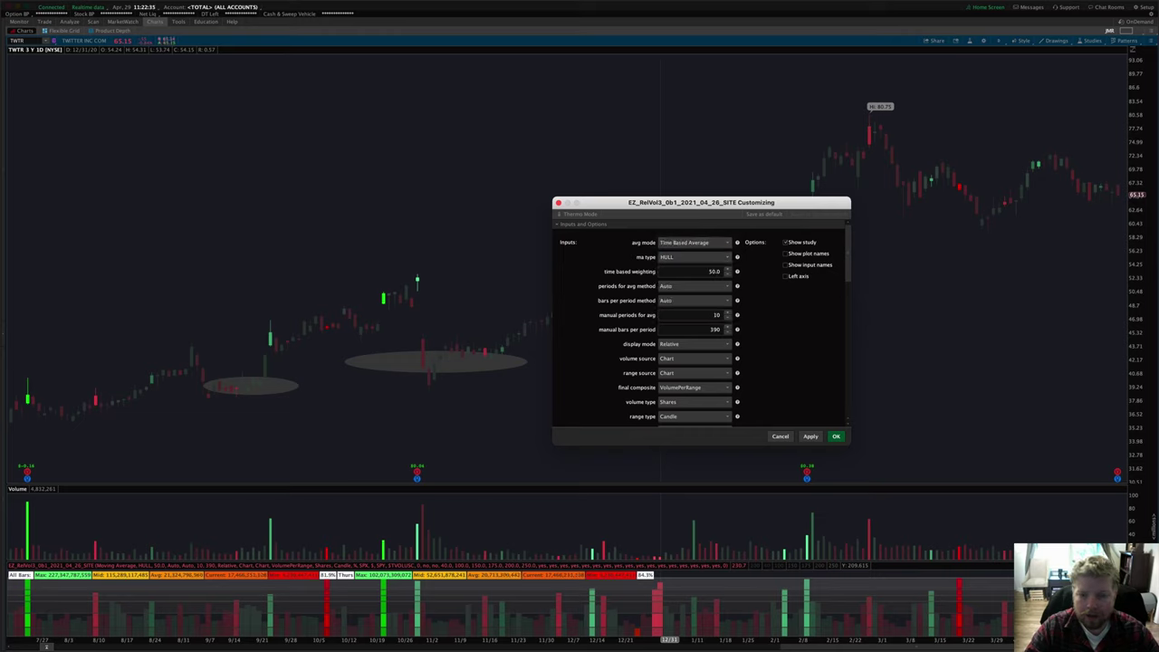
click(686, 243)
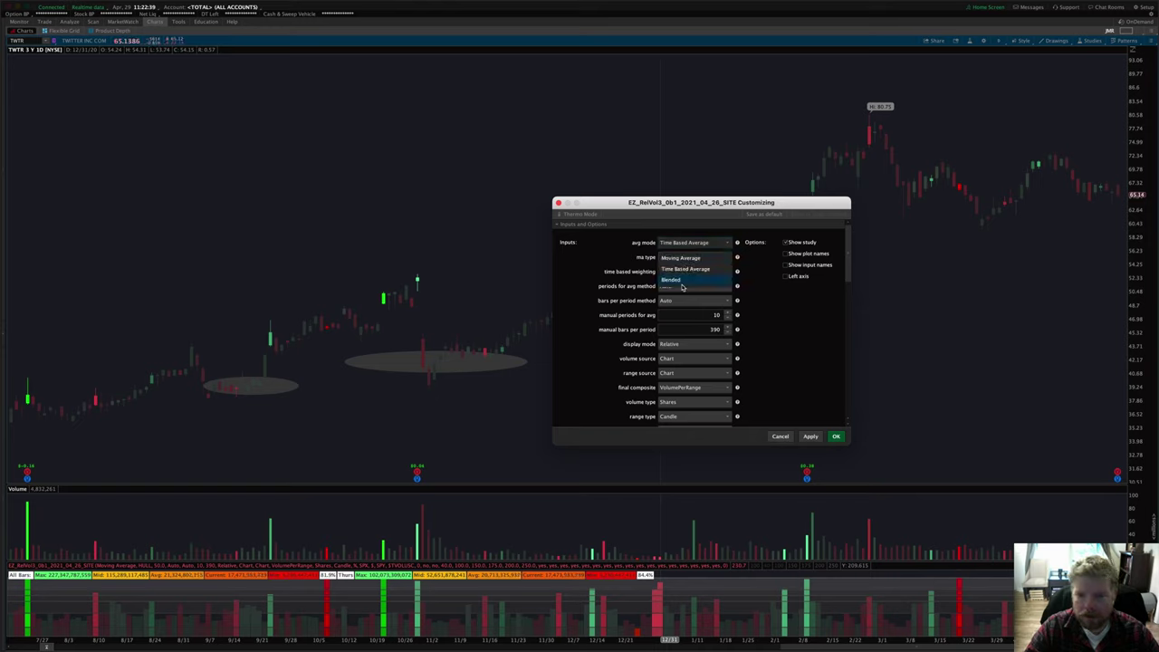
click(675, 279)
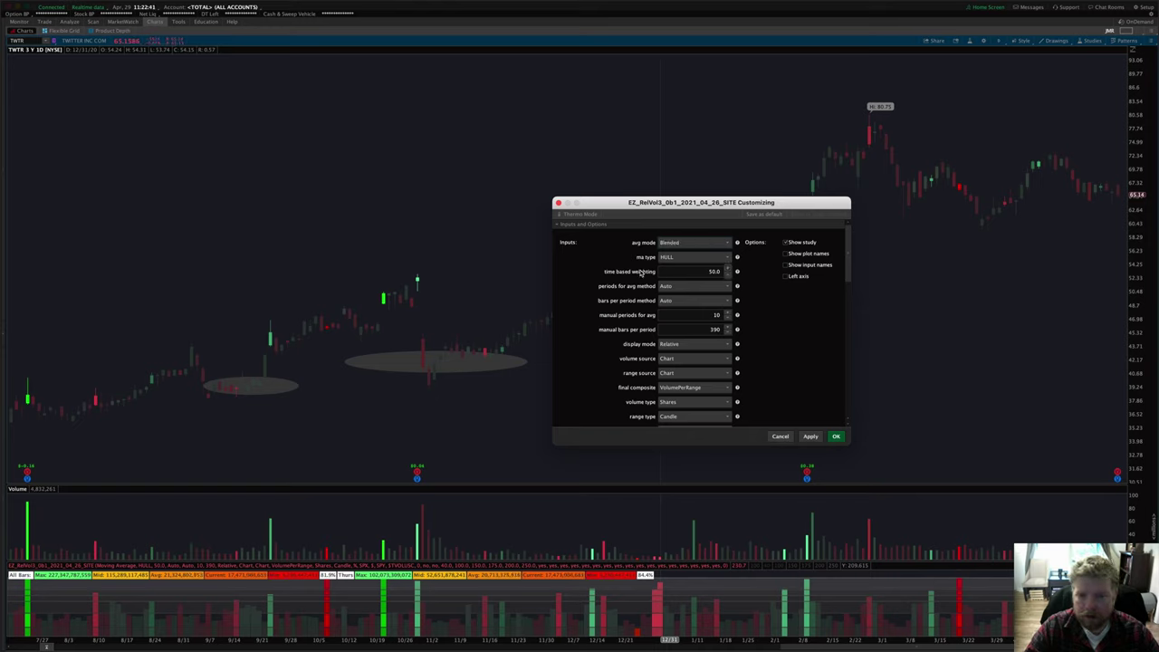
click(703, 271)
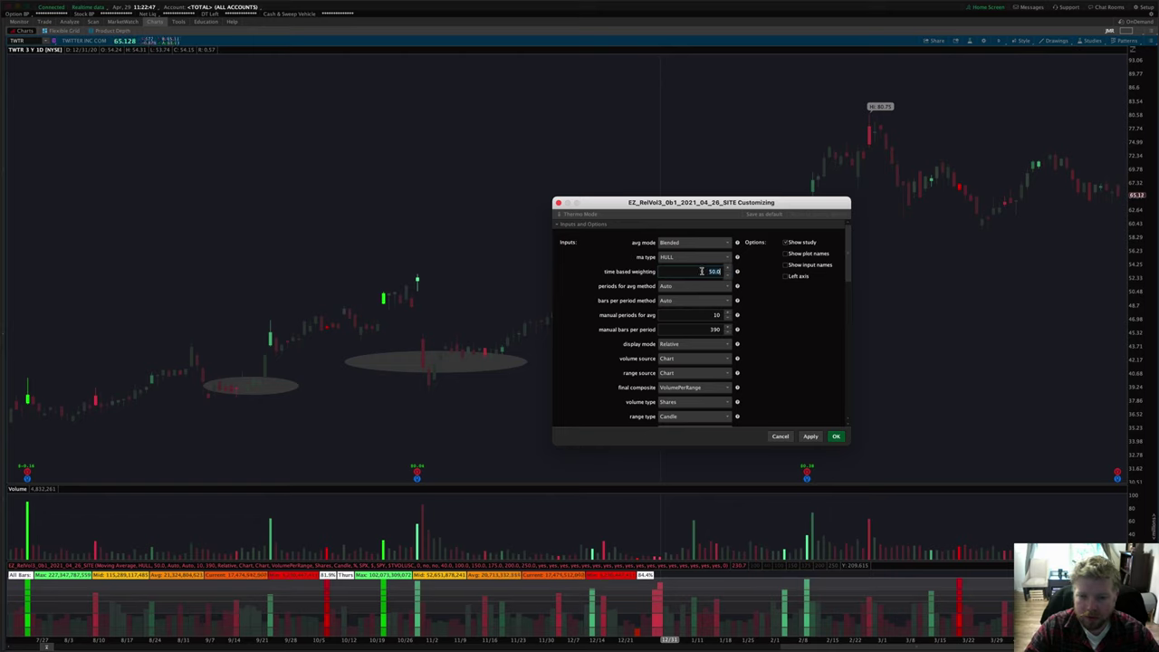
text(40)
click(794, 311)
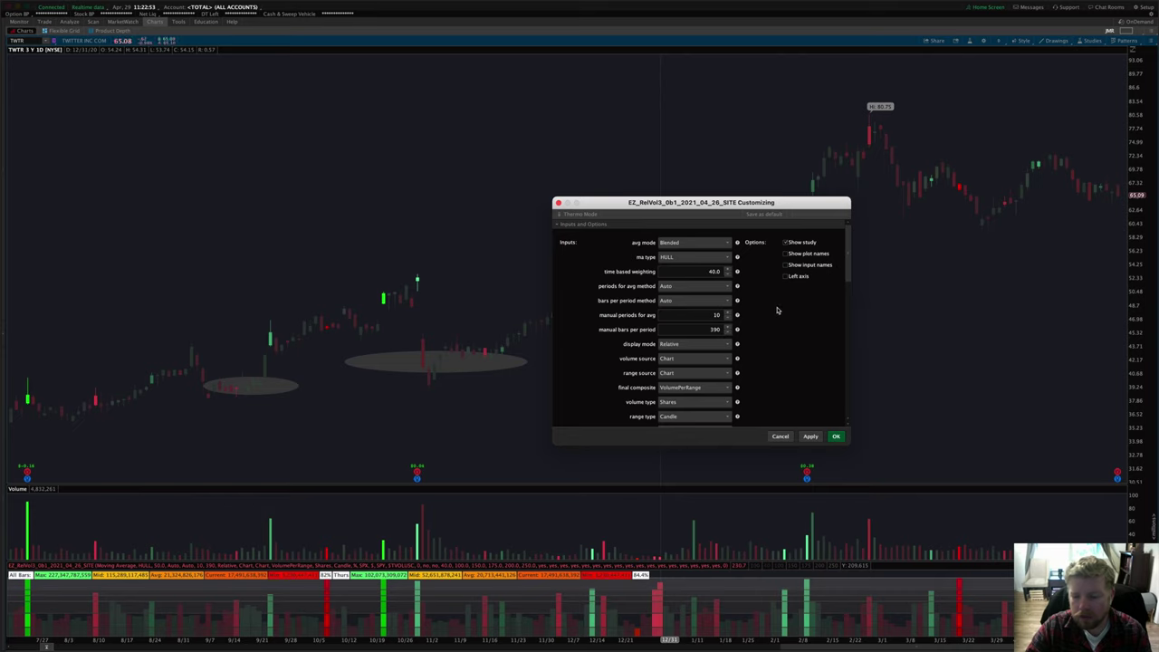
click(716, 271)
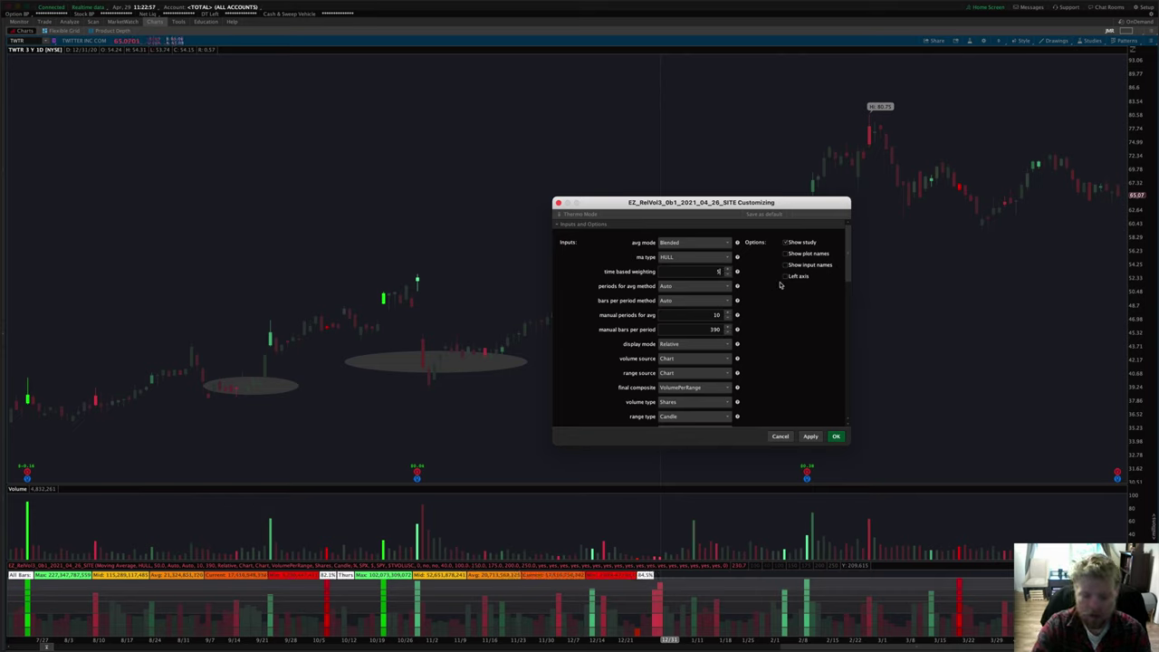
click(693, 243)
click(693, 258)
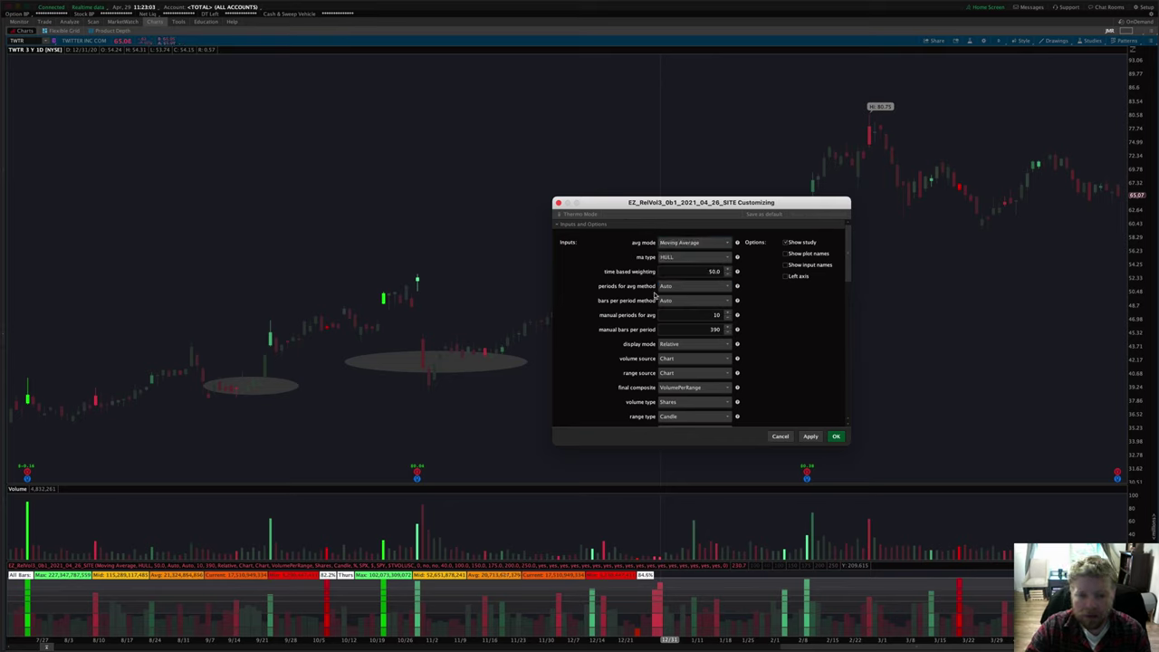
click(669, 286)
click(666, 288)
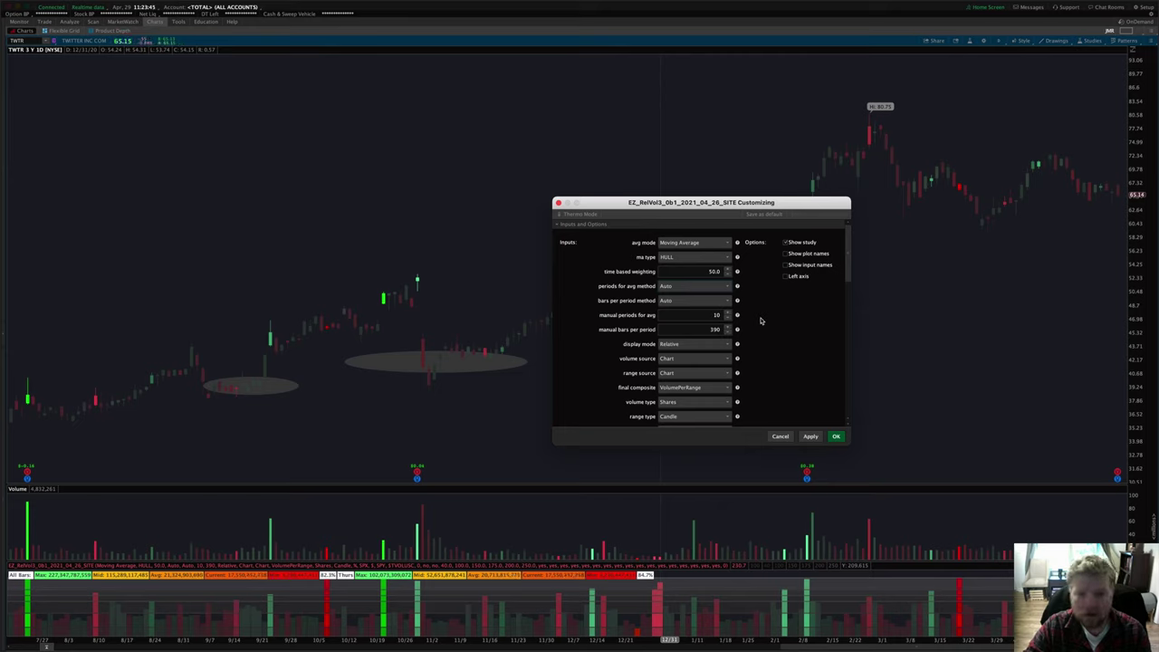
- Enter 5 as manual bars per period, leaving periods for avg and bars per period methods on Auto
click(693, 286)
click(692, 313)
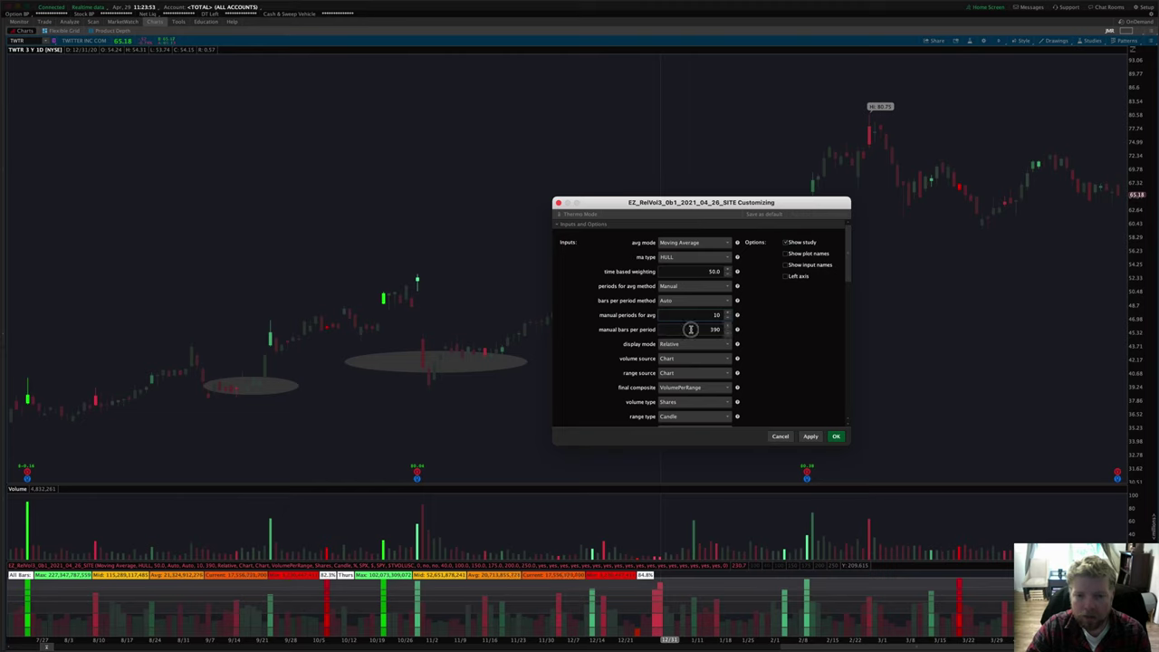
text(5)
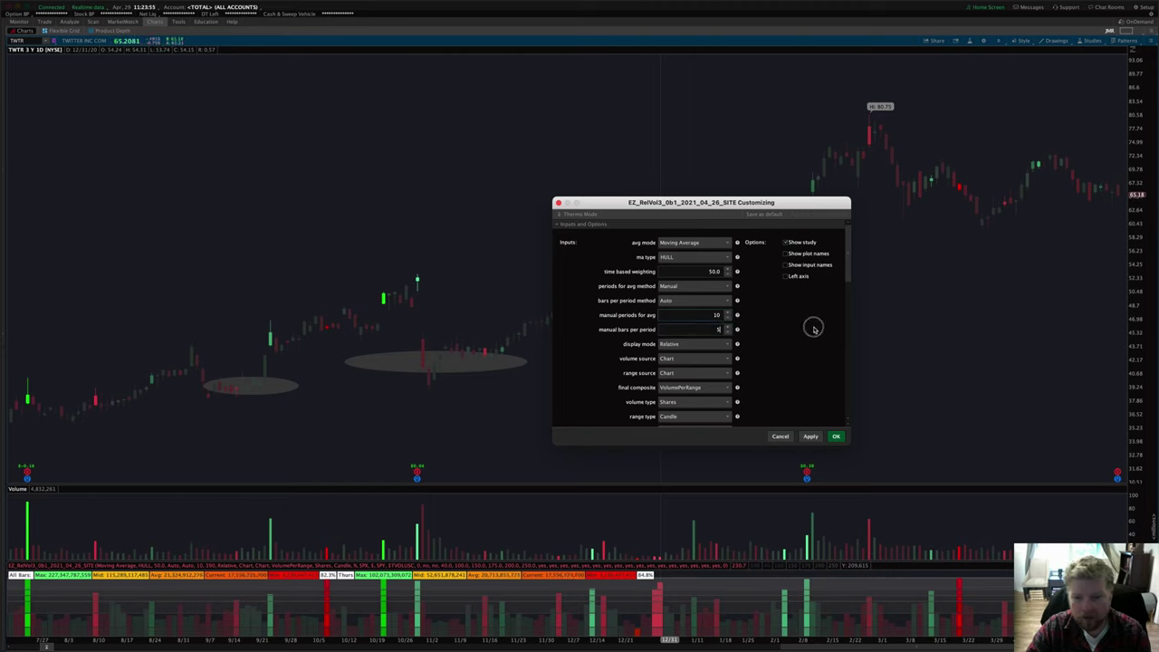
click(681, 303)
click(688, 328)
click(675, 304)
click(678, 315)
click(681, 286)
click(684, 301)
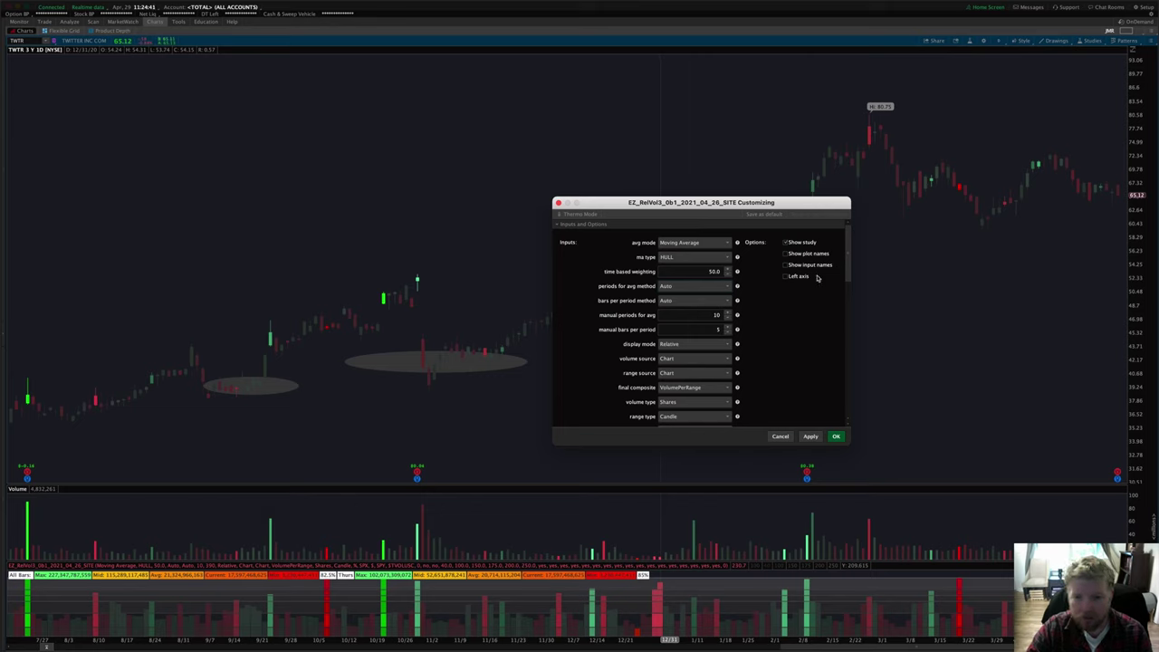
- Scroll the inputs list down to the range mode and volume indicator settings
scroll(847, 260, down, 5)
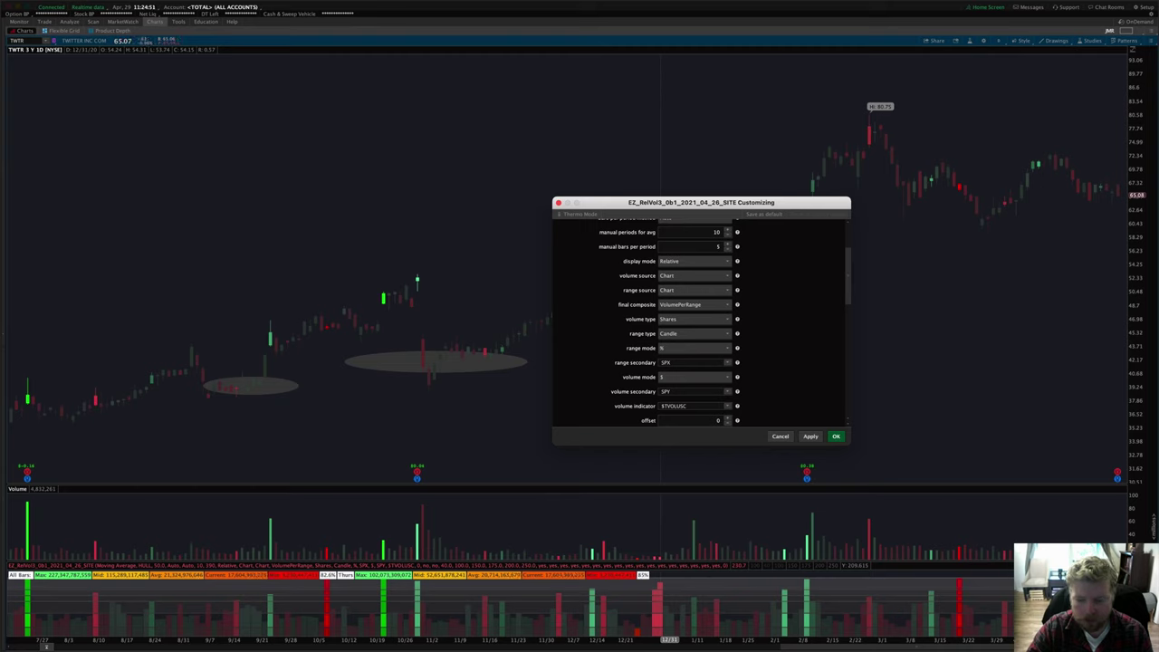
scroll(848, 292, down, 2)
scroll(847, 290, up, 3)
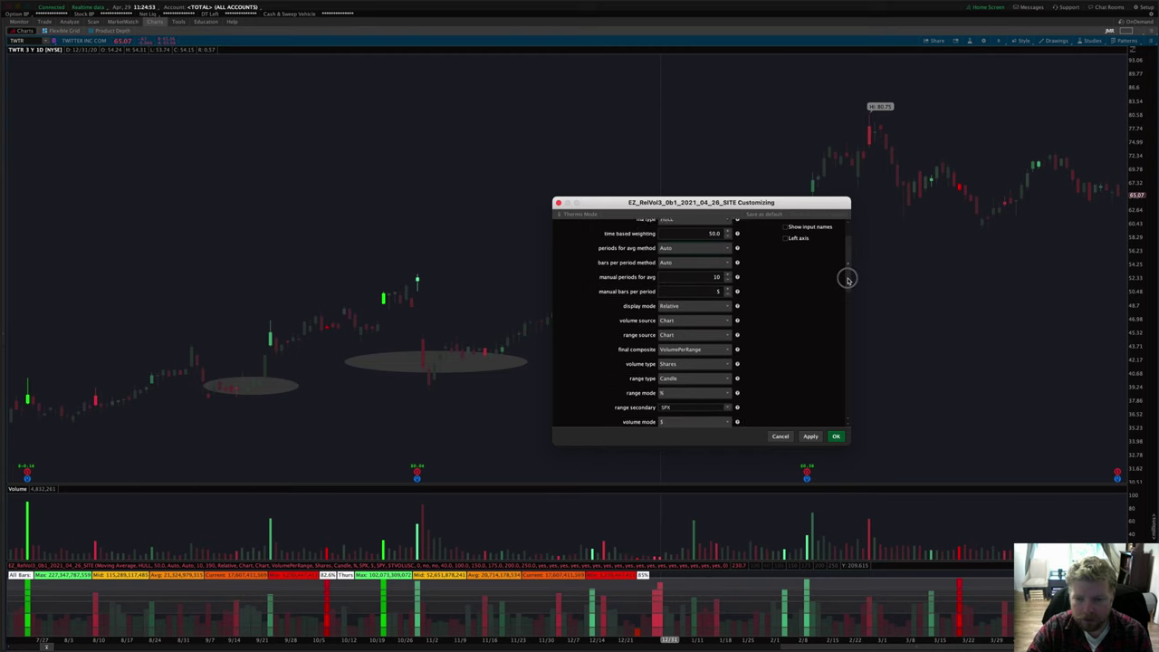
scroll(847, 288, down, 2)
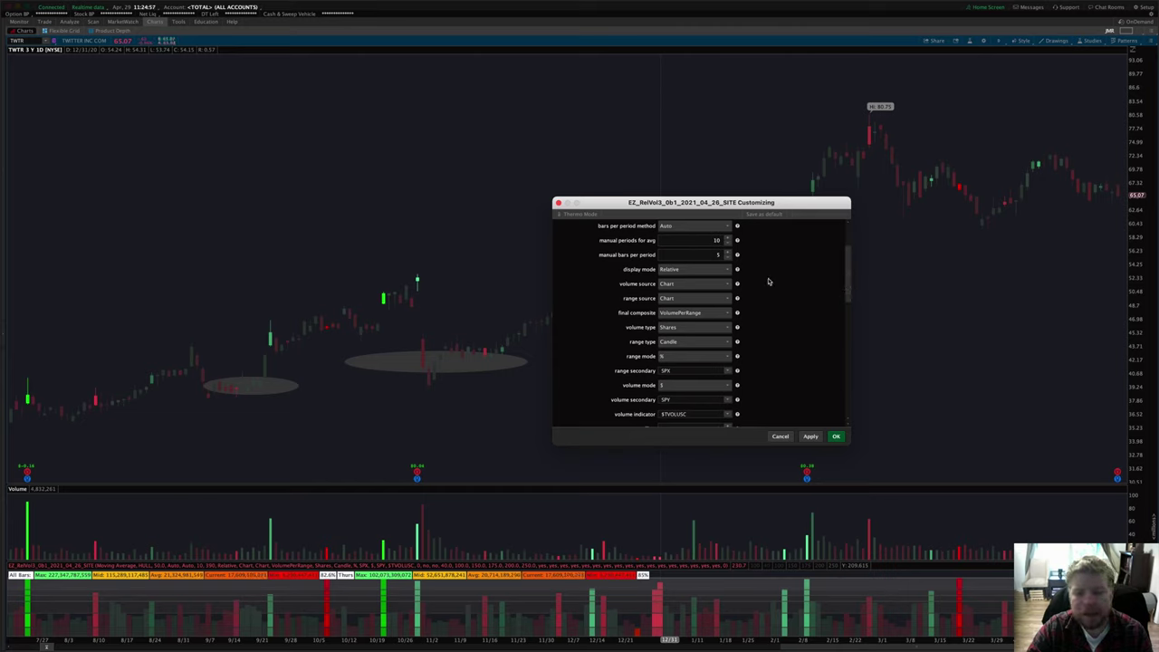
- Change display mode from Relative to Absolute and apply it to the chart
click(697, 271)
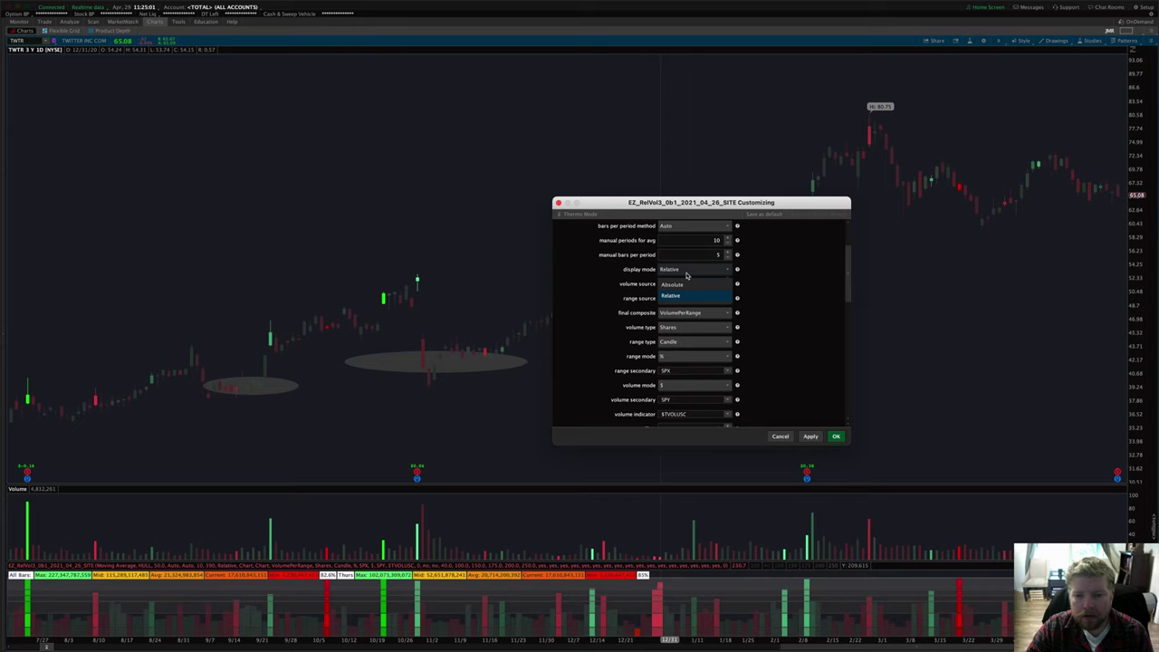
click(692, 275)
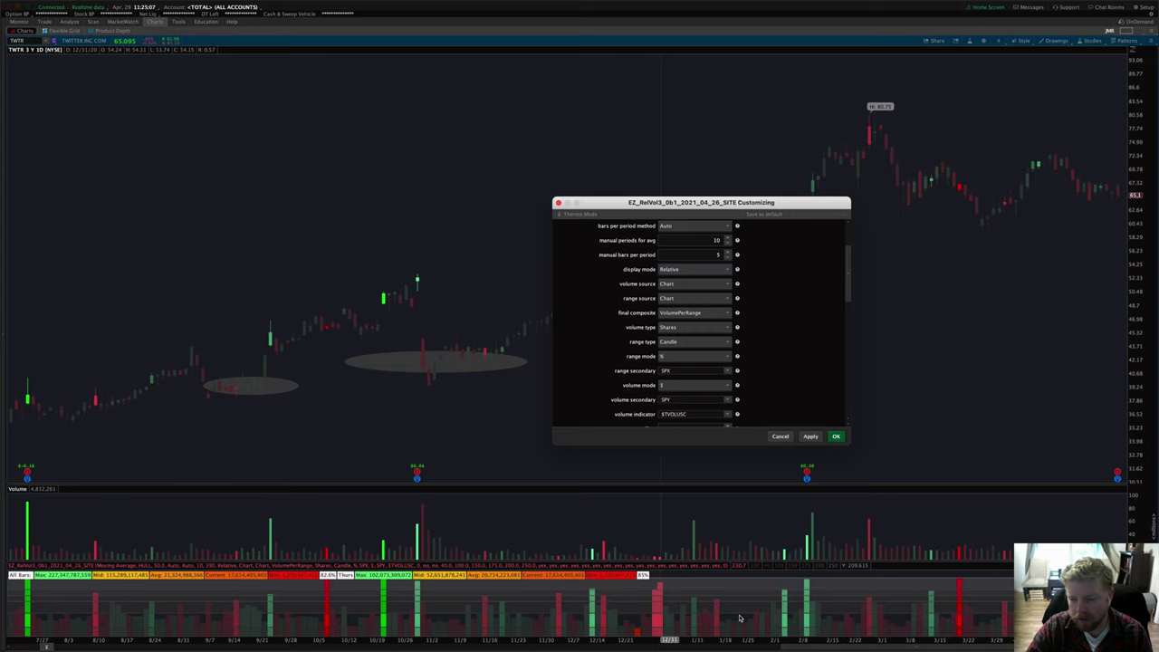
click(692, 269)
click(688, 262)
click(811, 436)
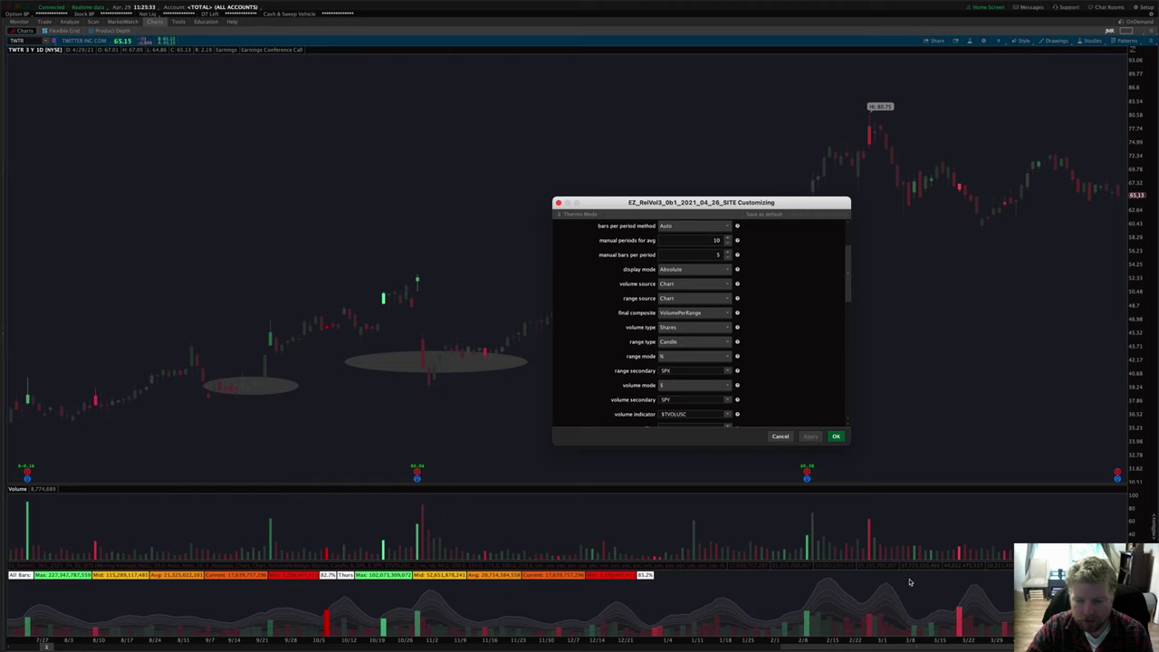
drag(840, 287, 839, 313)
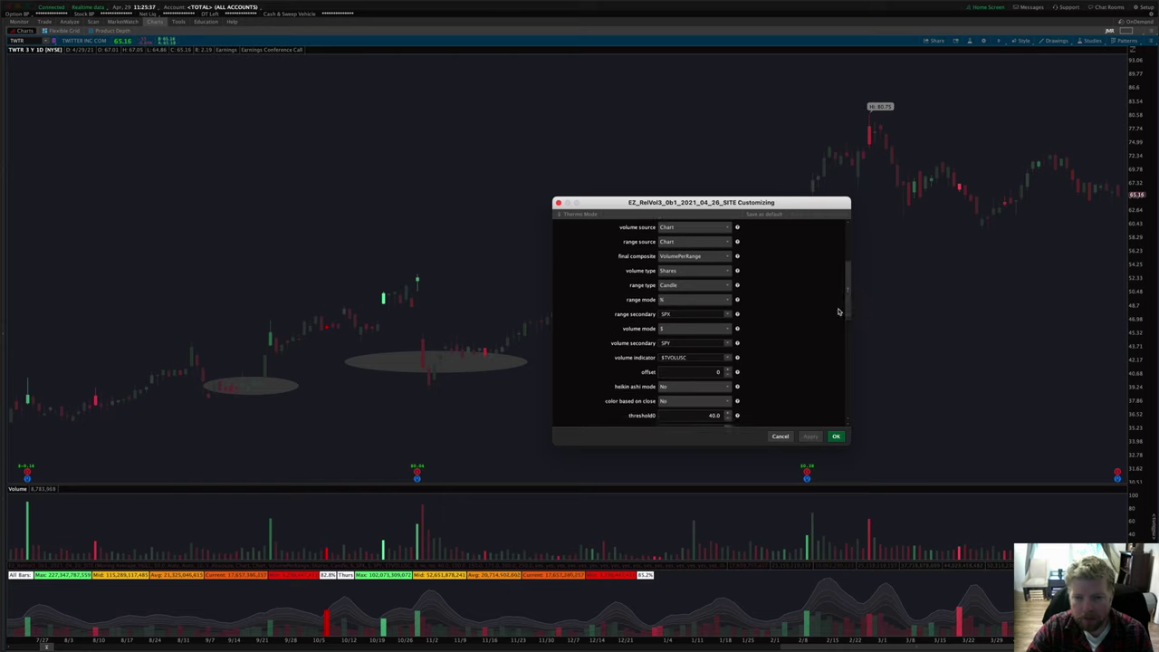
- Set volume source to Secondary and check the SPY secondary volume symbol
click(692, 232)
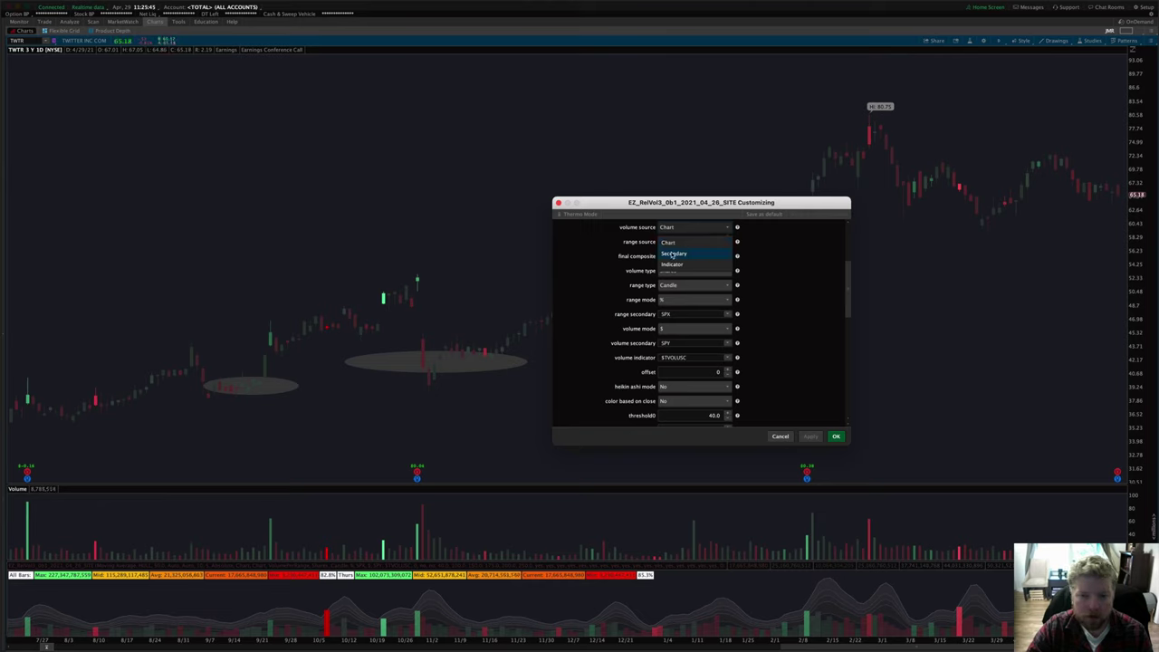
click(674, 255)
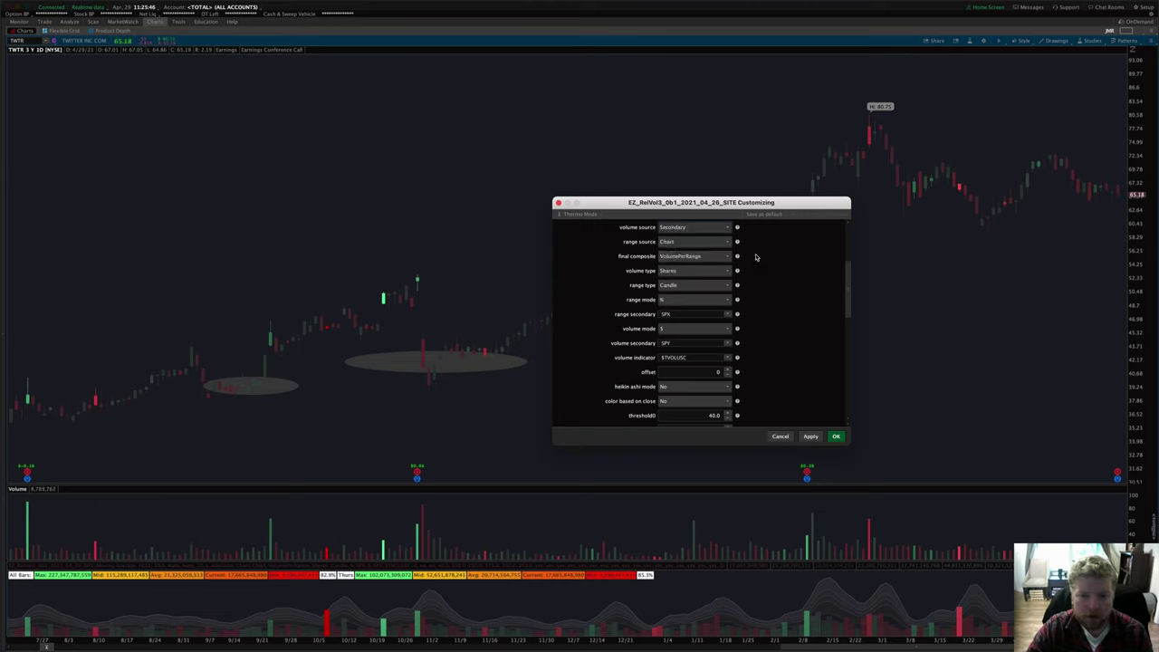
double_click(684, 343)
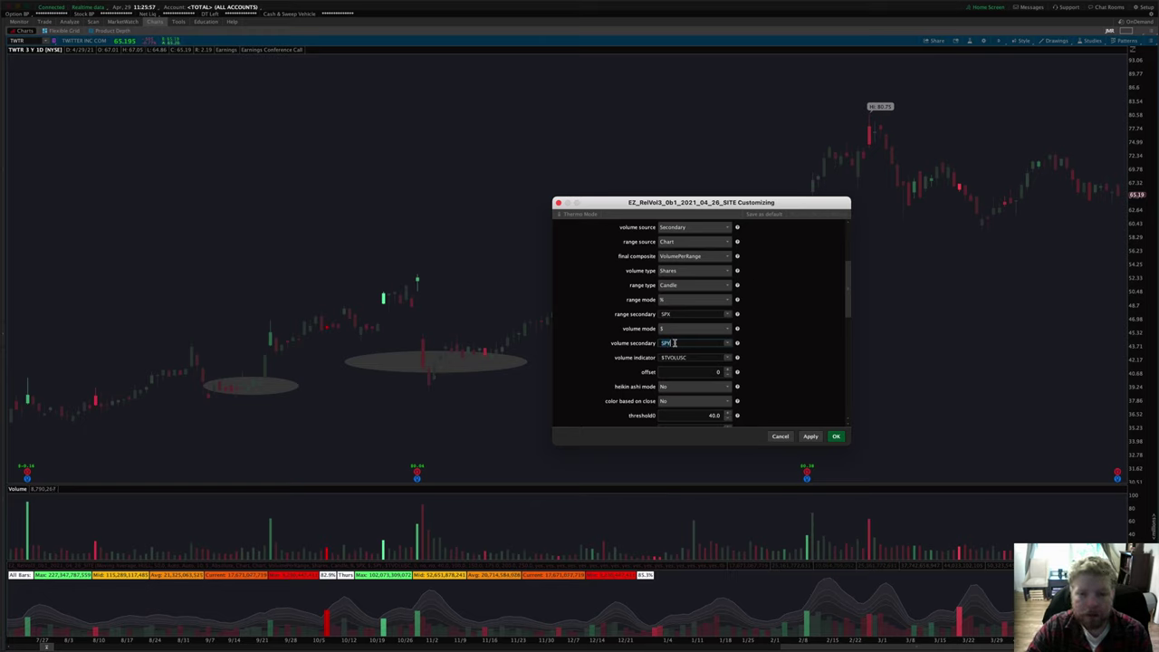
scroll(802, 333, up, 3)
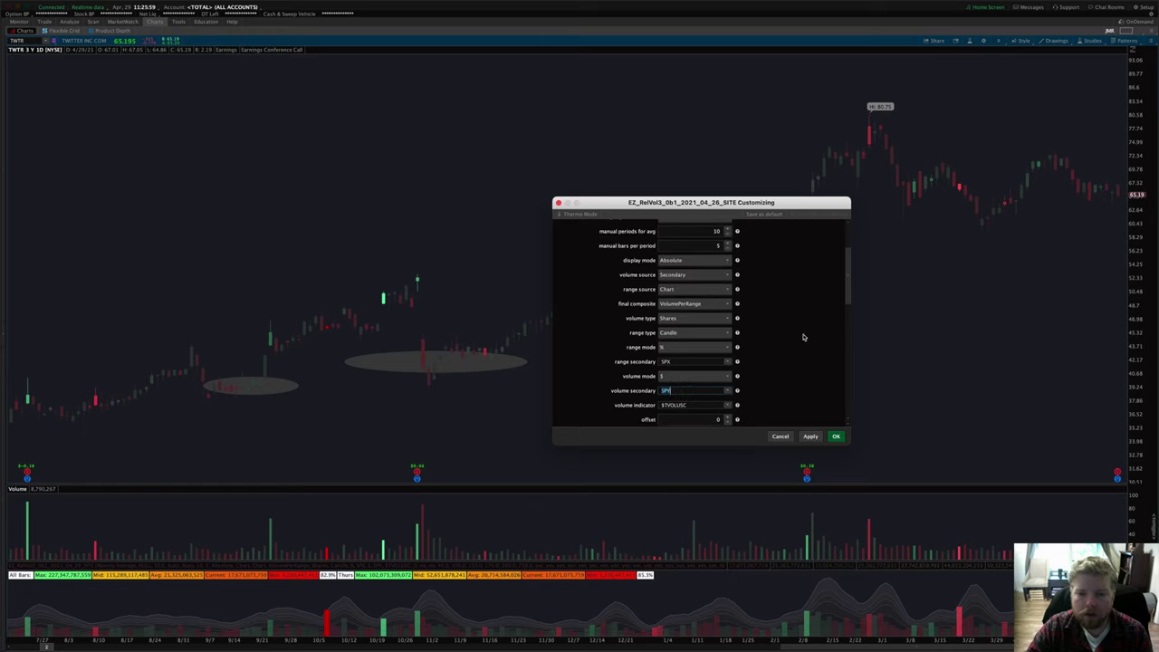
- Switch volume source to Indicator and check the $TVOLUSC volume indicator value
click(676, 276)
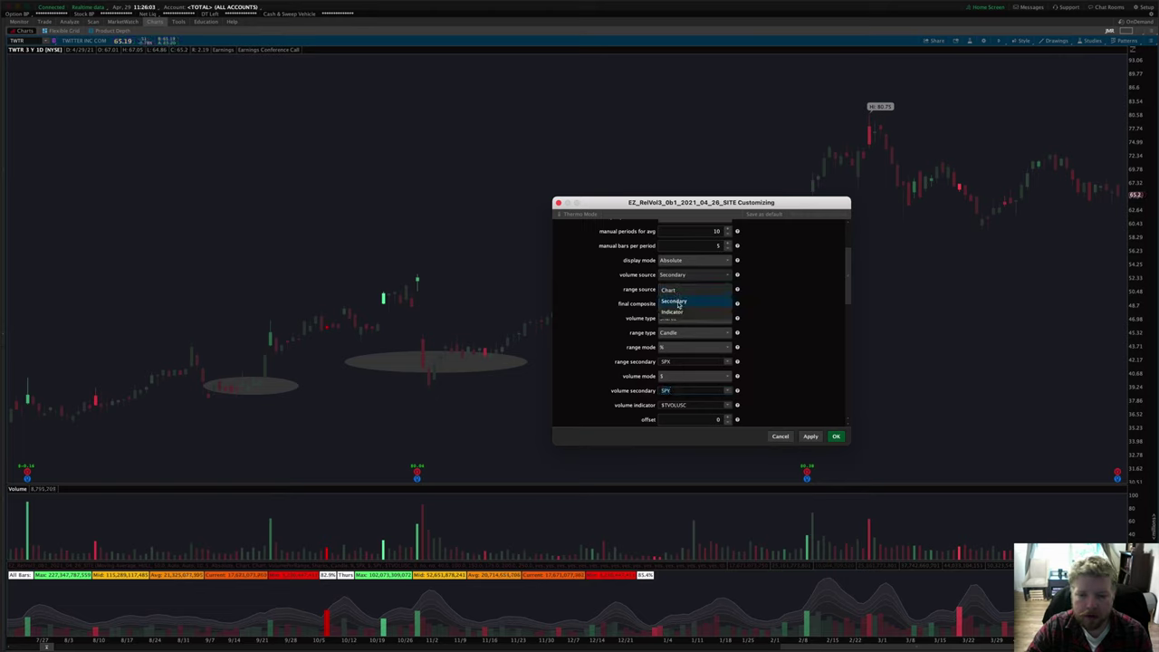
click(408, 288)
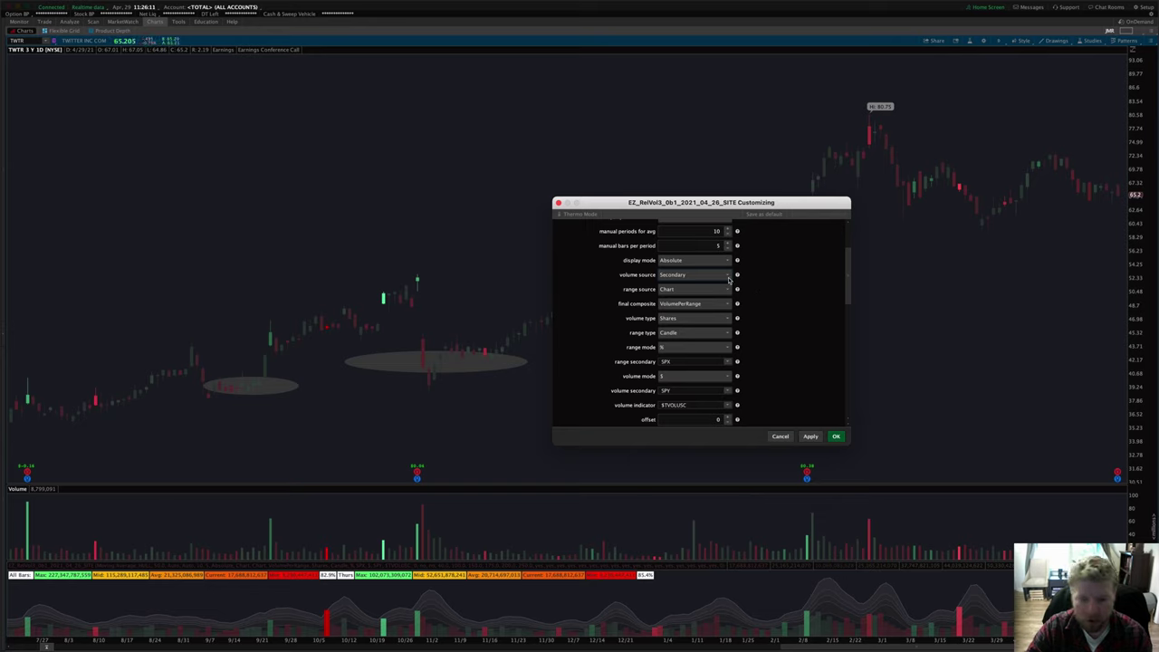
click(693, 289)
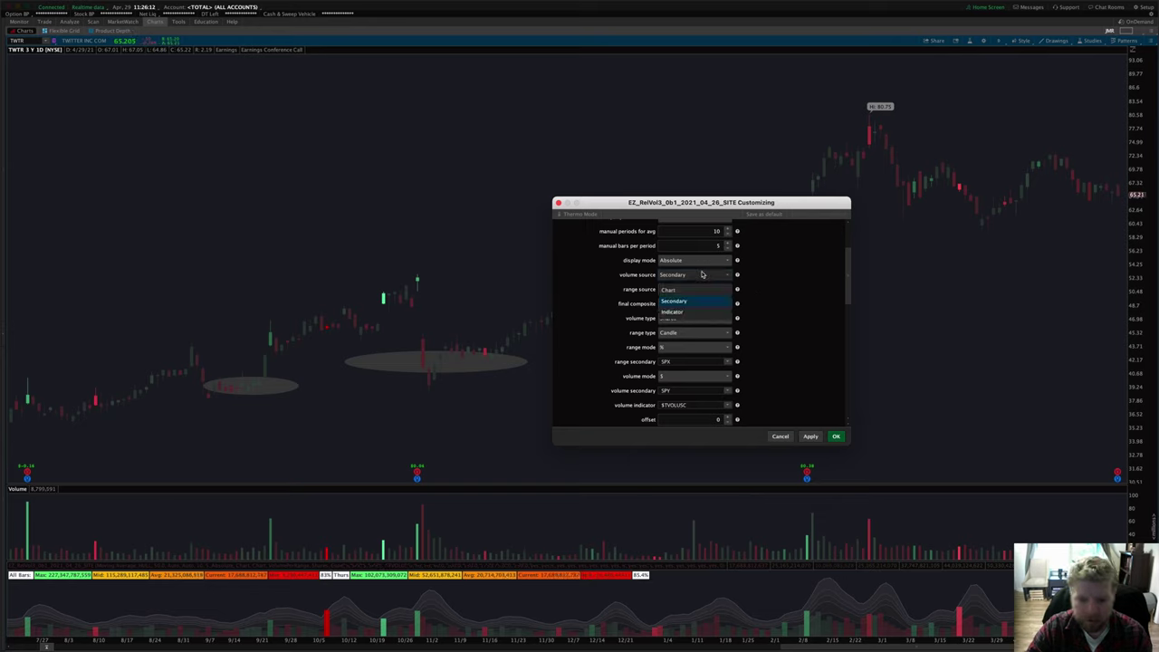
click(687, 312)
scroll(785, 320, down, 3)
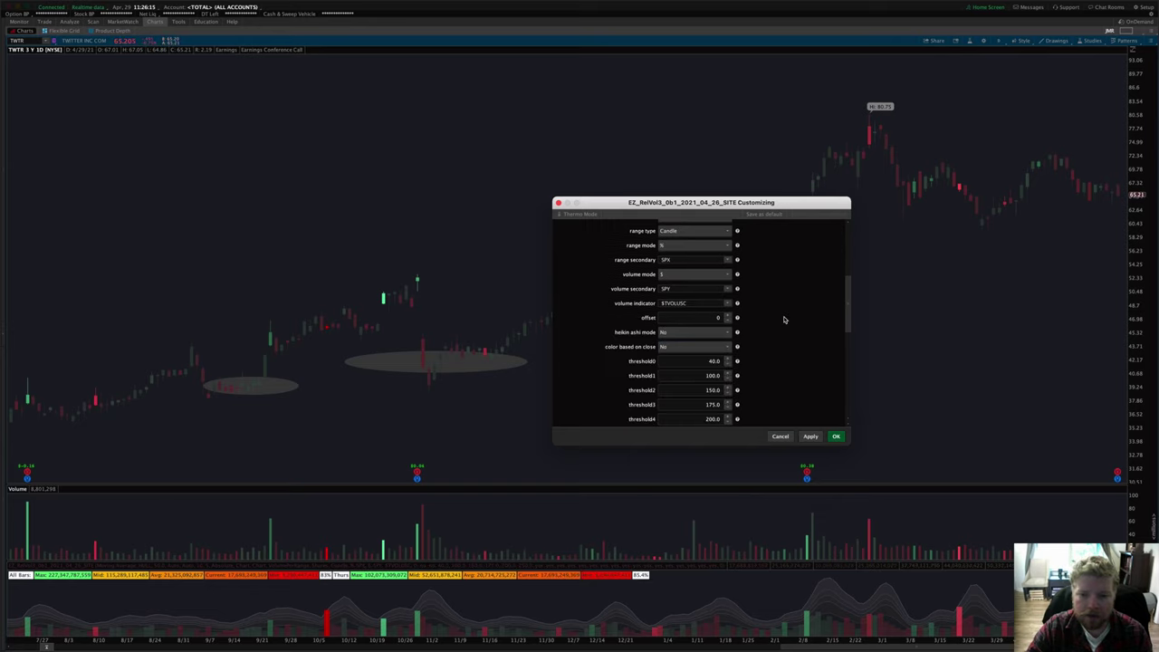
click(710, 304)
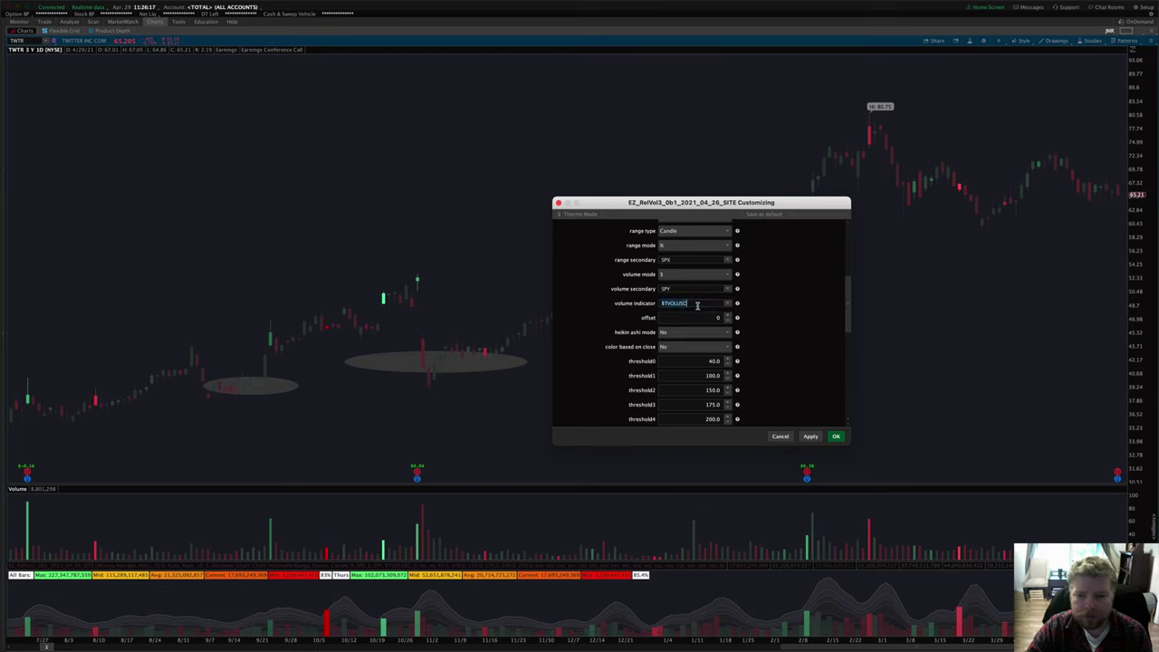
click(661, 304)
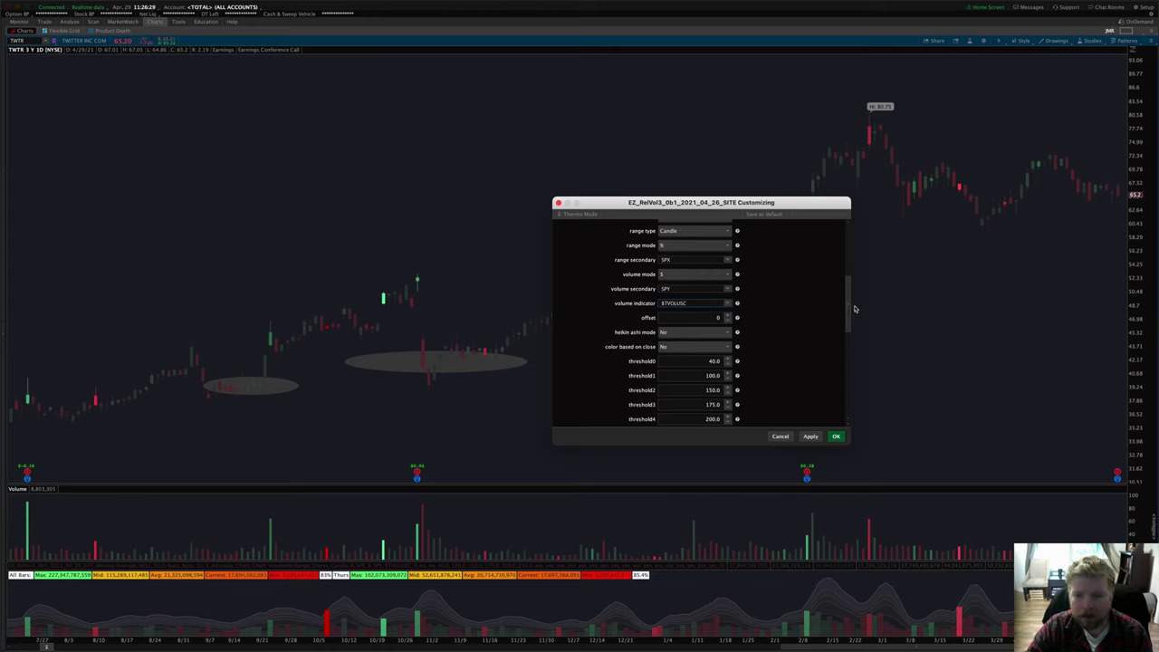
scroll(852, 306, up, 3)
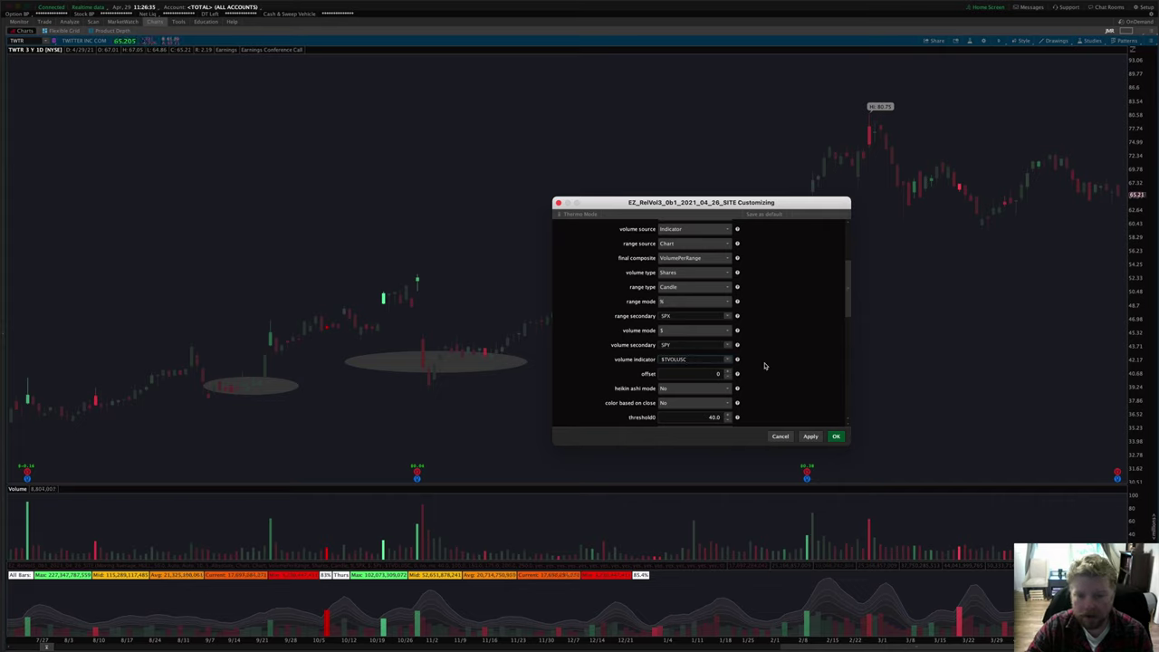
click(726, 361)
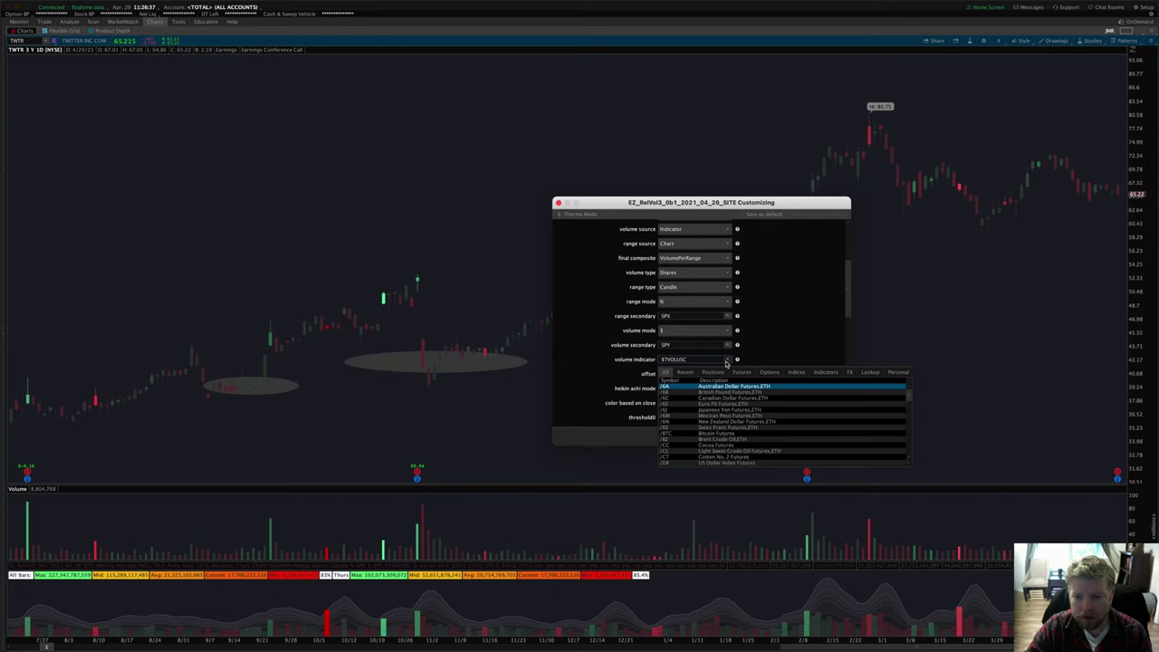
click(824, 373)
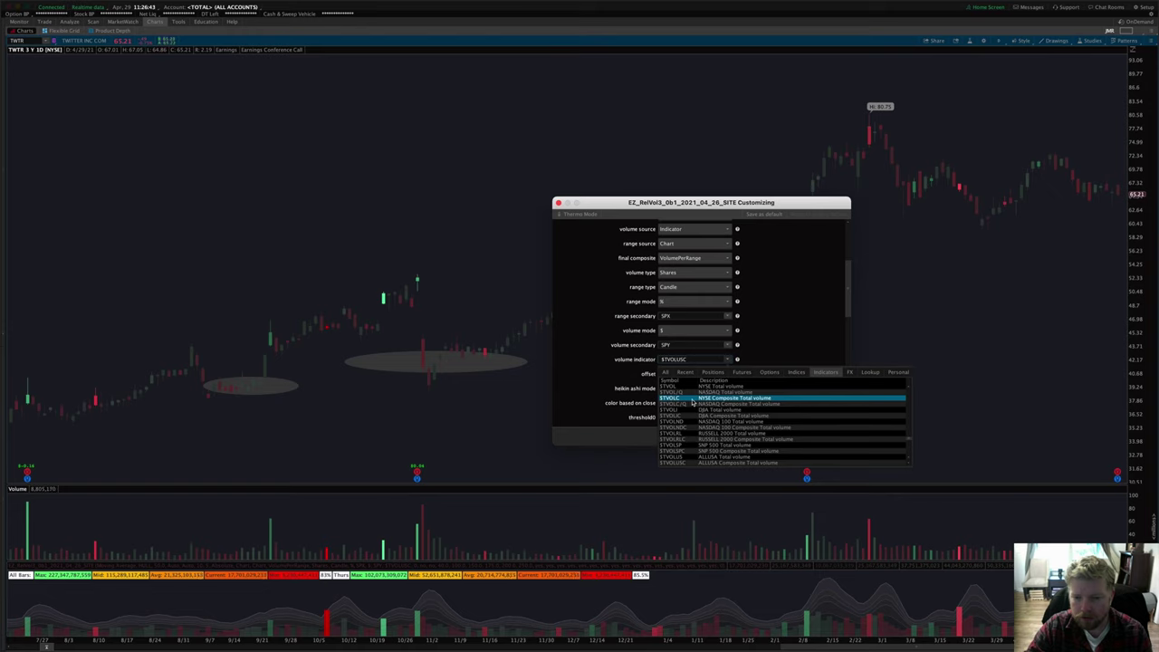
scroll(704, 426, down, 5)
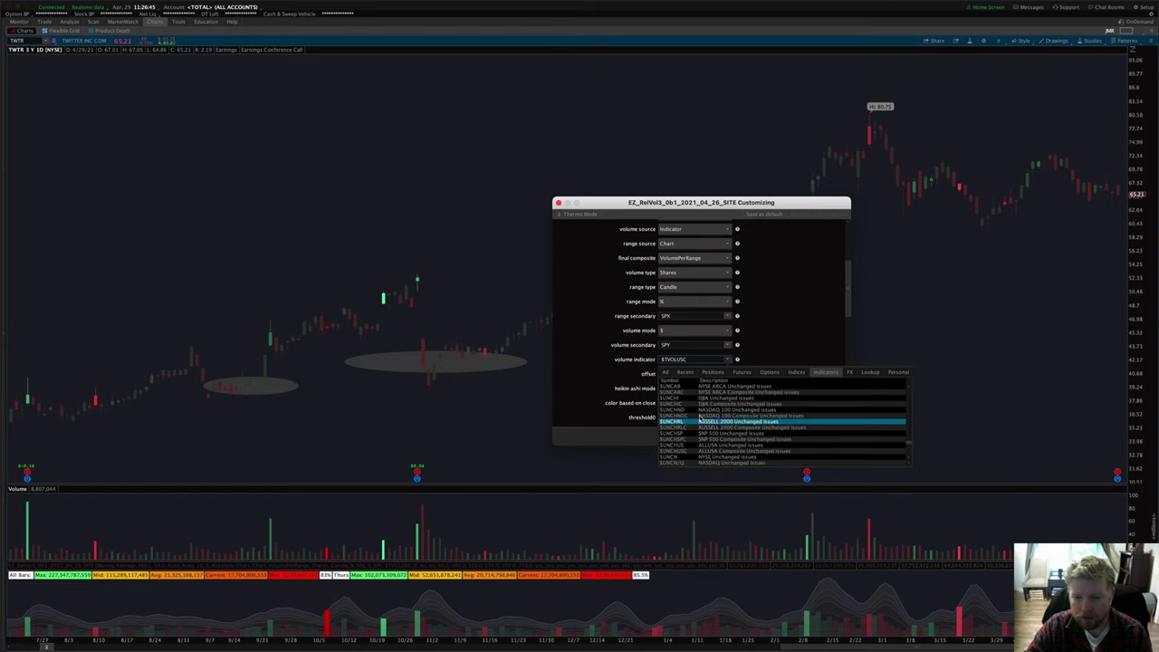
scroll(711, 426, down, 5)
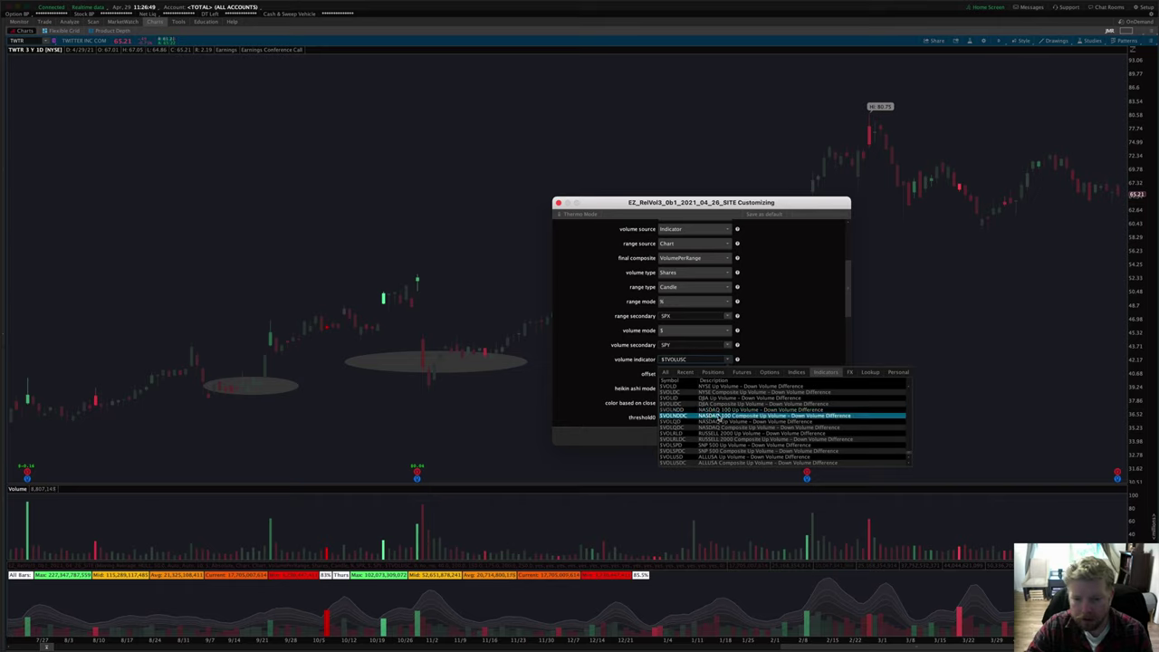
key(Escape)
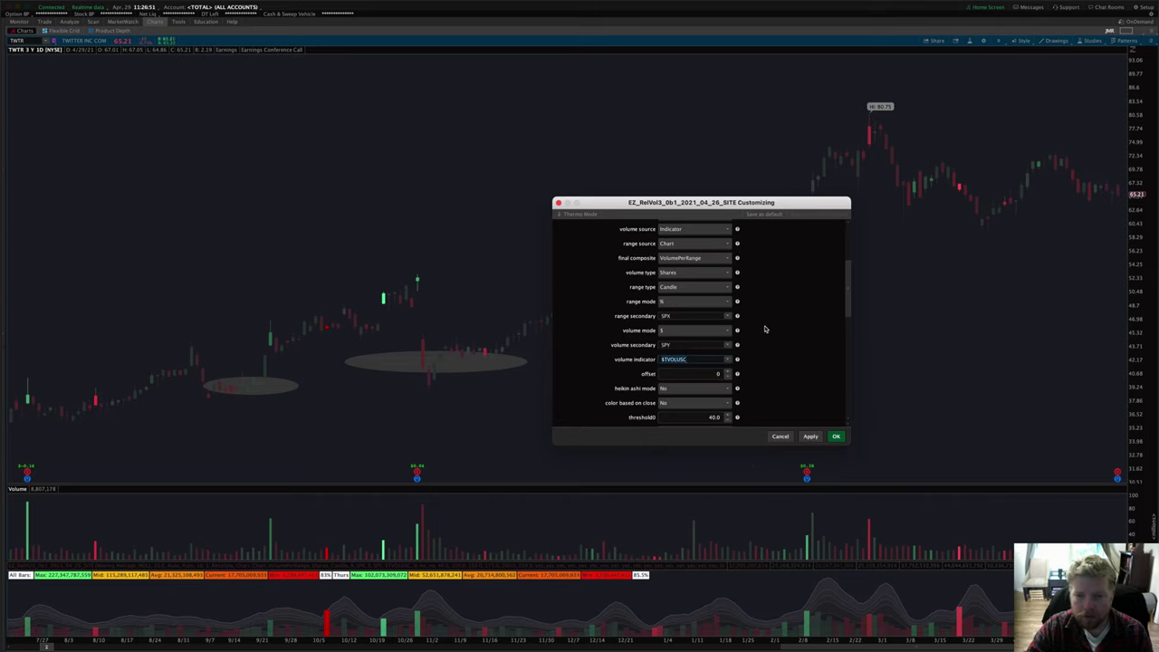
scroll(681, 249, up, 1)
click(681, 249)
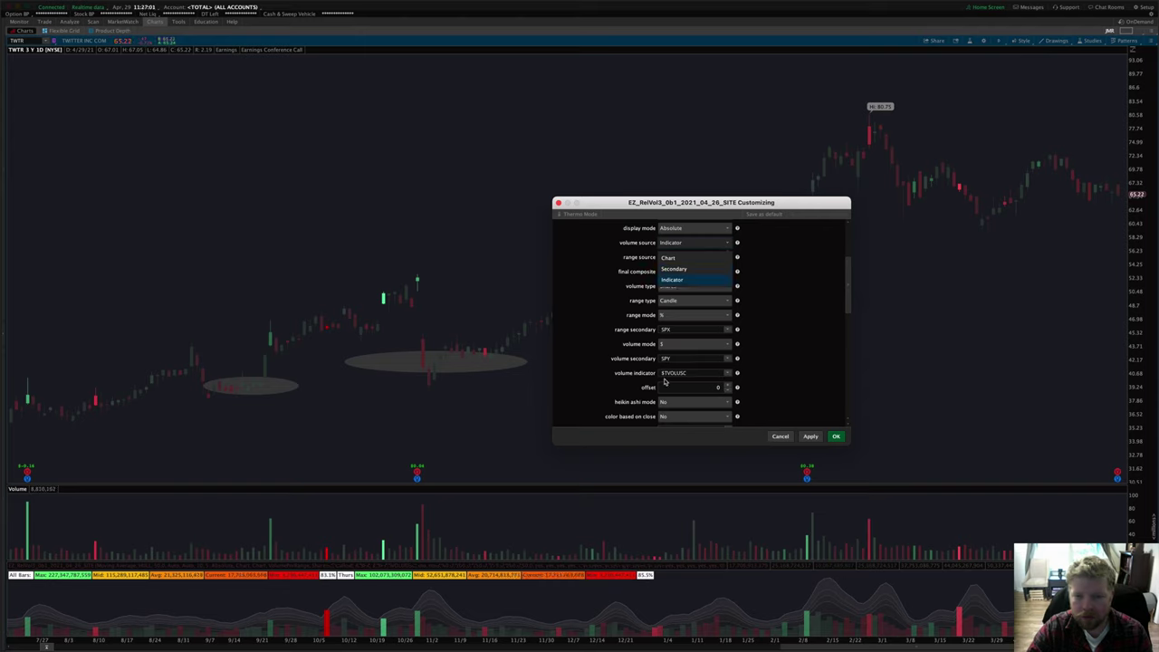
- Return volume source to Chart and set range source to Secondary, using SPX
click(670, 258)
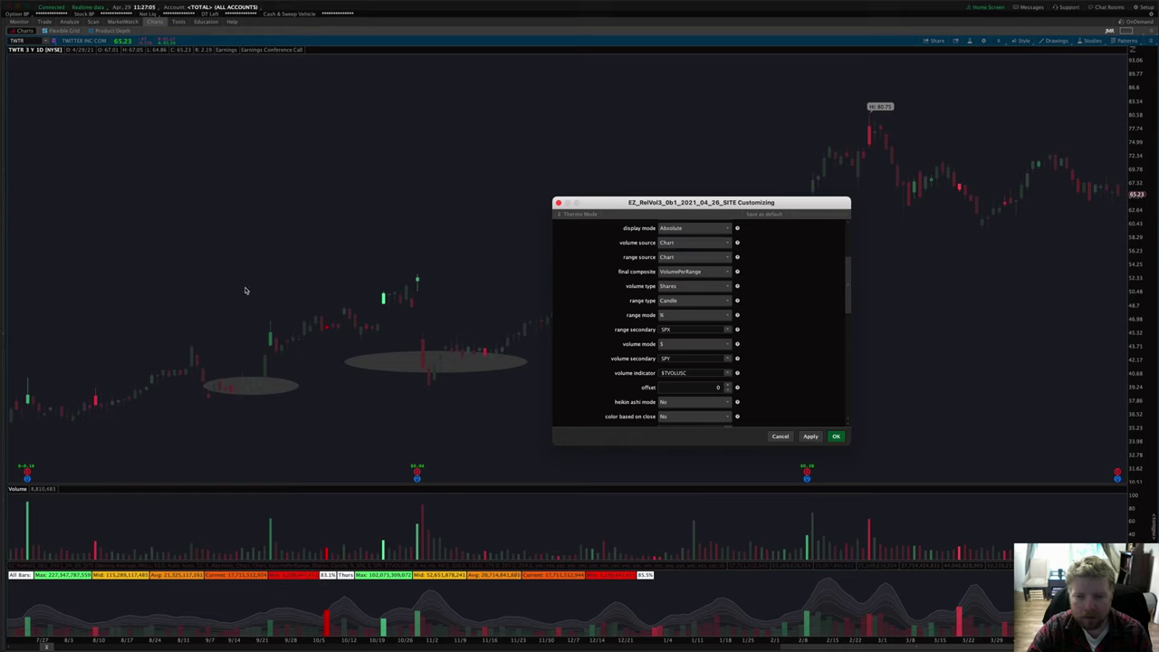
click(682, 261)
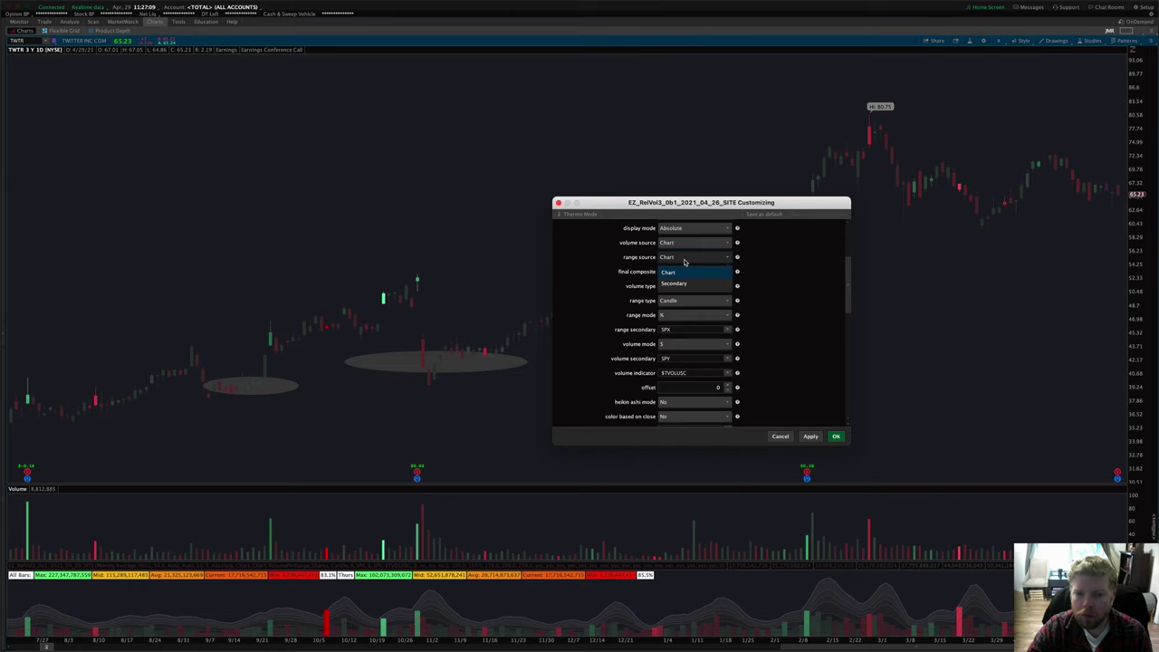
click(667, 260)
click(667, 260)
click(671, 263)
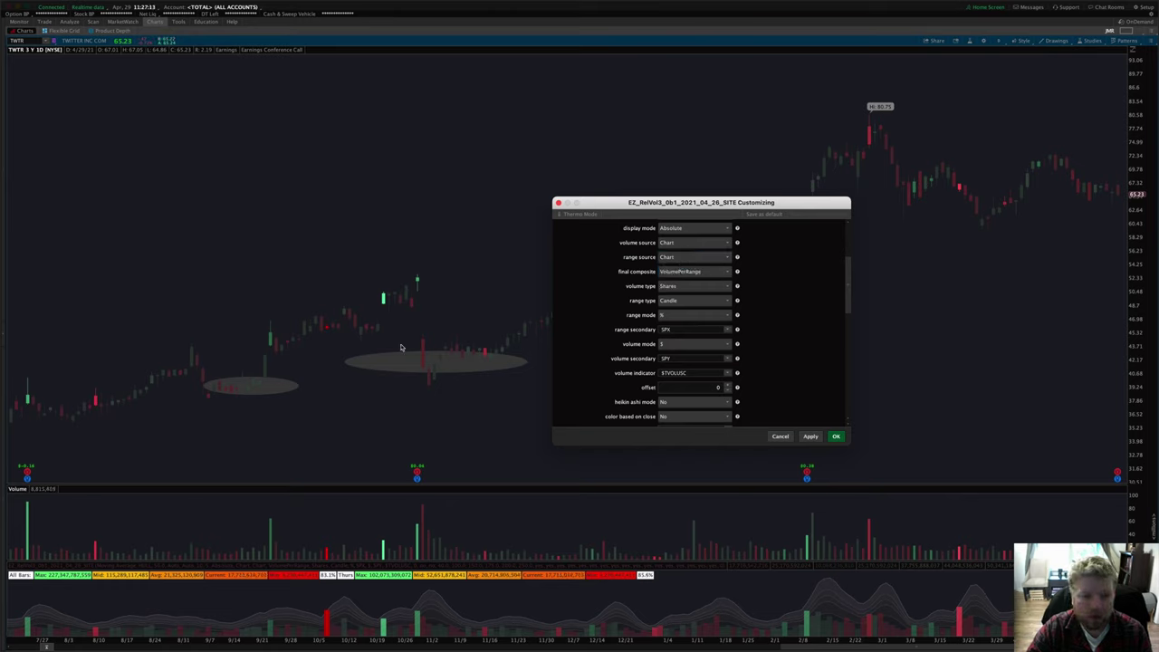
click(689, 258)
click(677, 274)
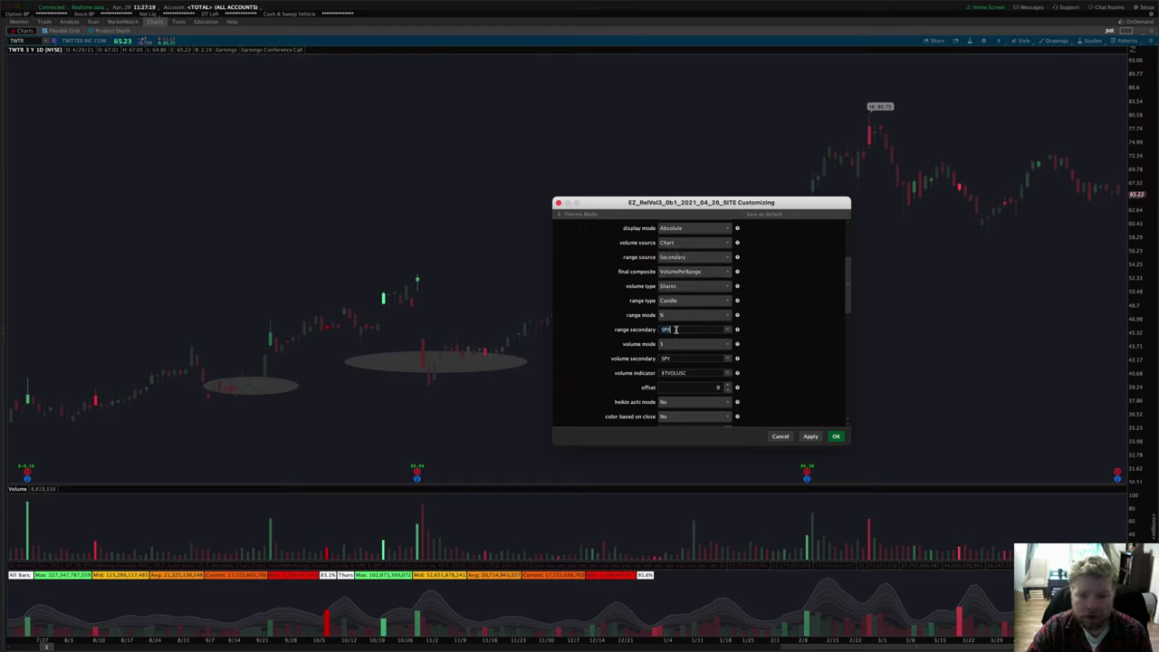
drag(848, 265, 849, 281)
scroll(848, 280, down, 1)
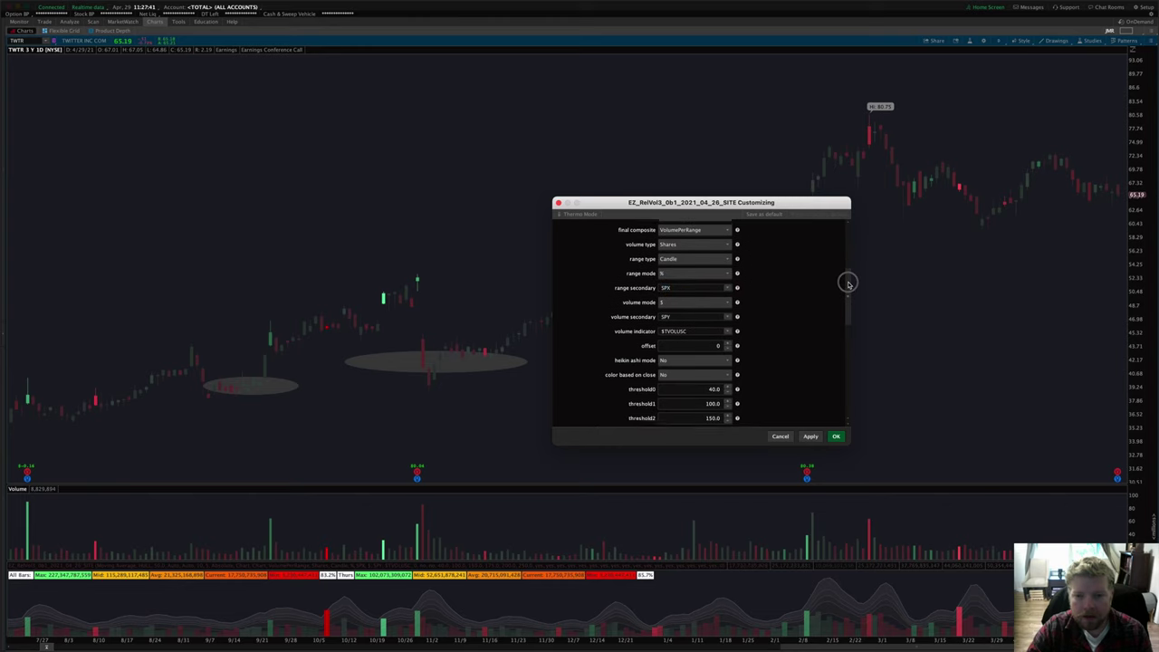
click(679, 229)
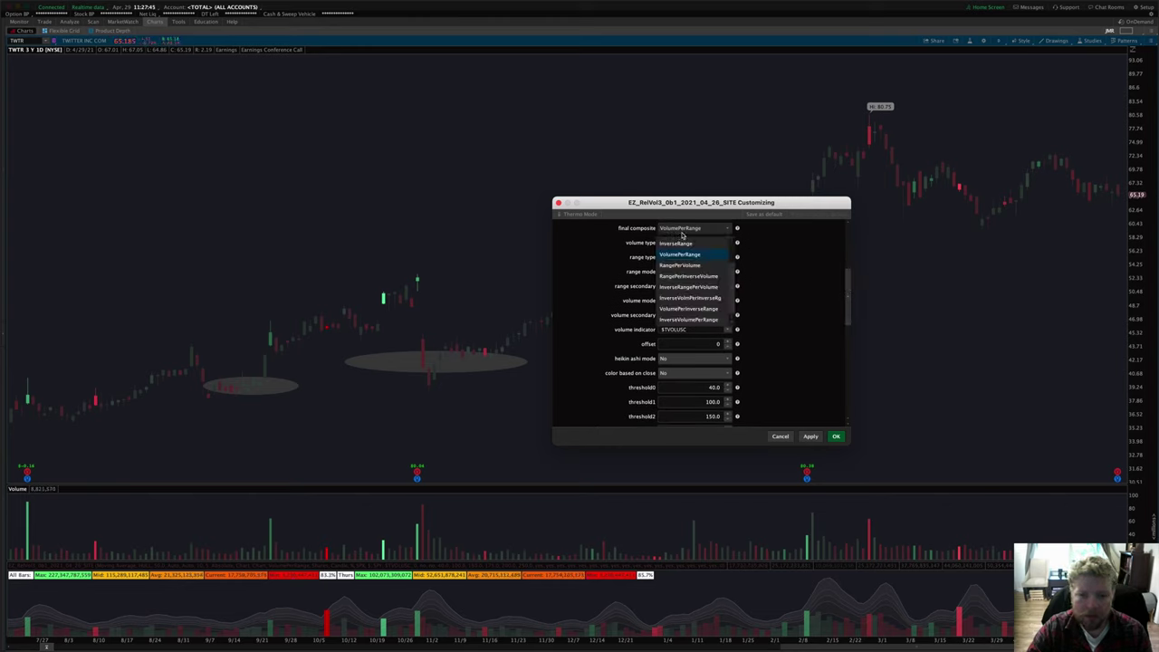
click(791, 254)
scroll(846, 285, up, 2)
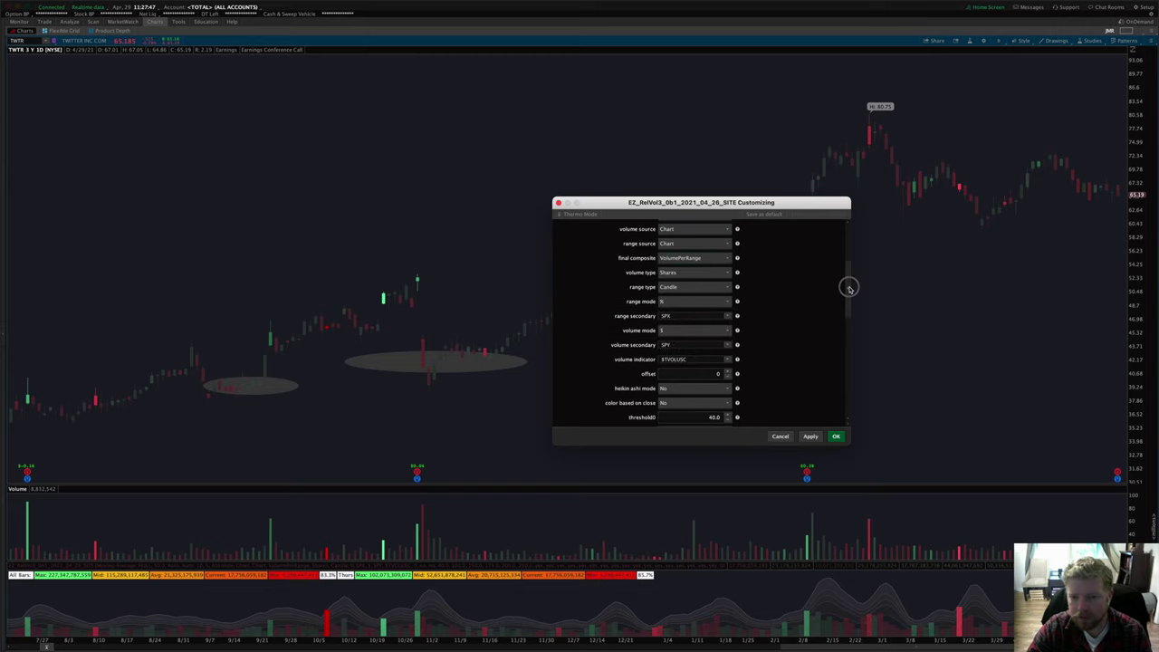
click(674, 261)
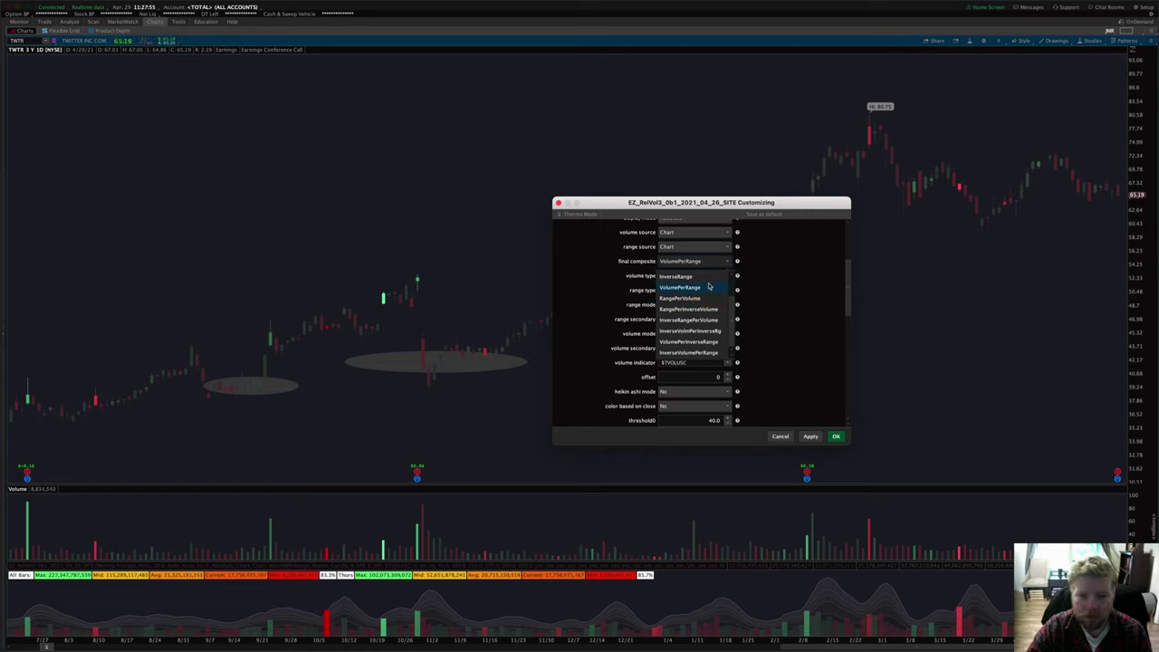
scroll(700, 309, up, 2)
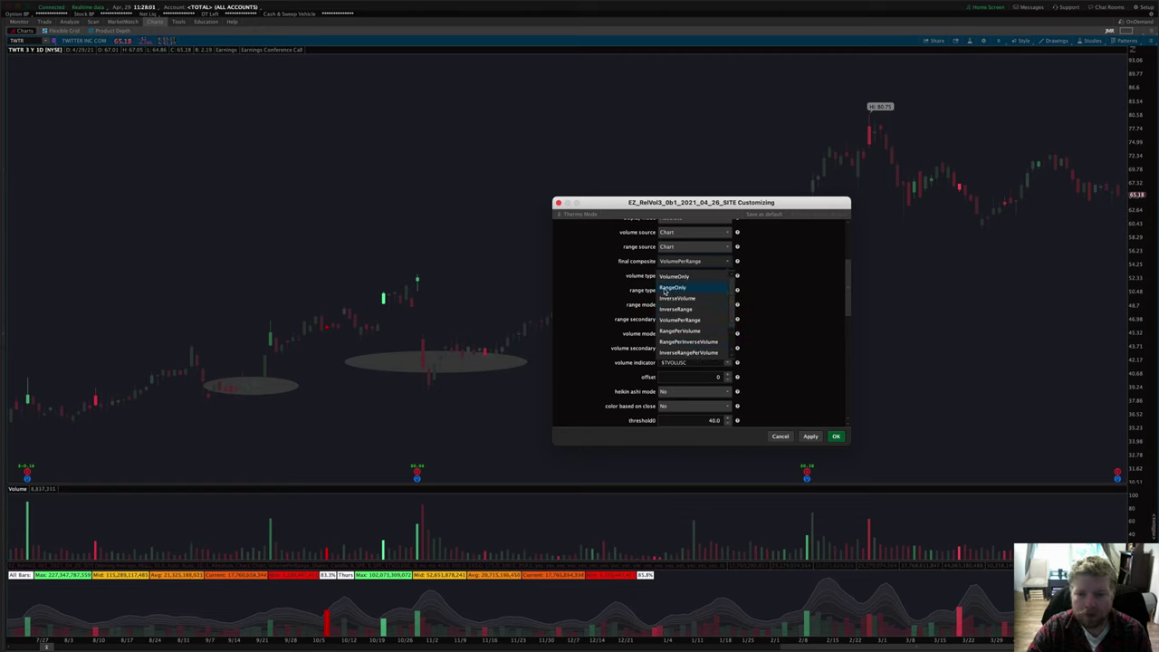
click(788, 289)
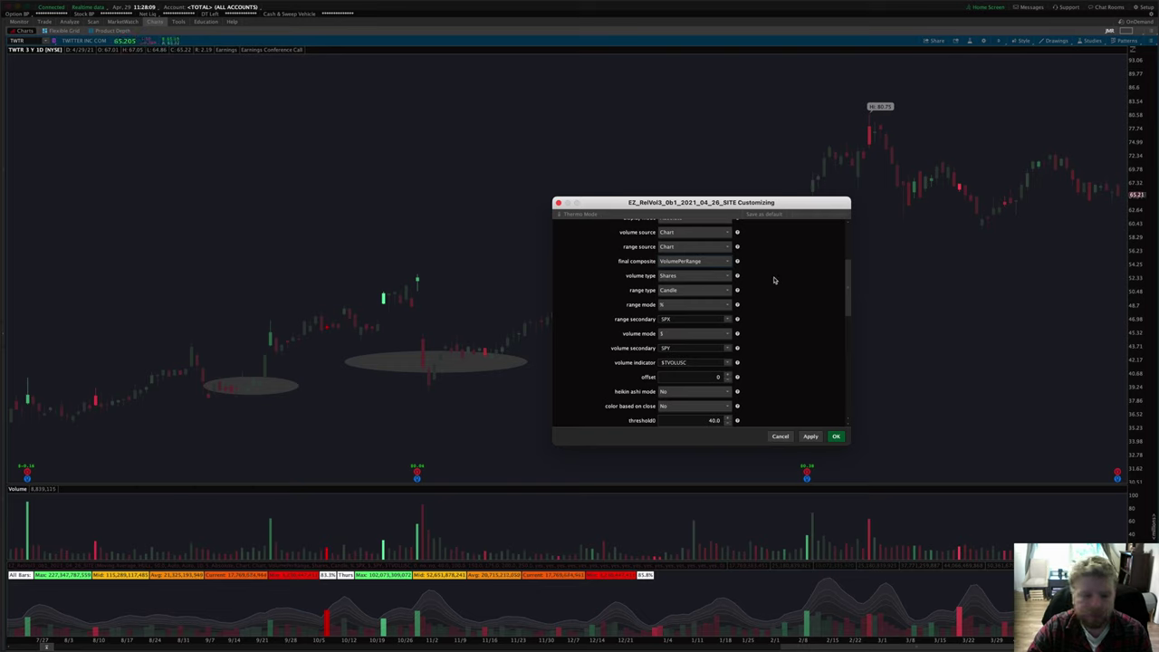
click(849, 287)
scroll(845, 288, down, 3)
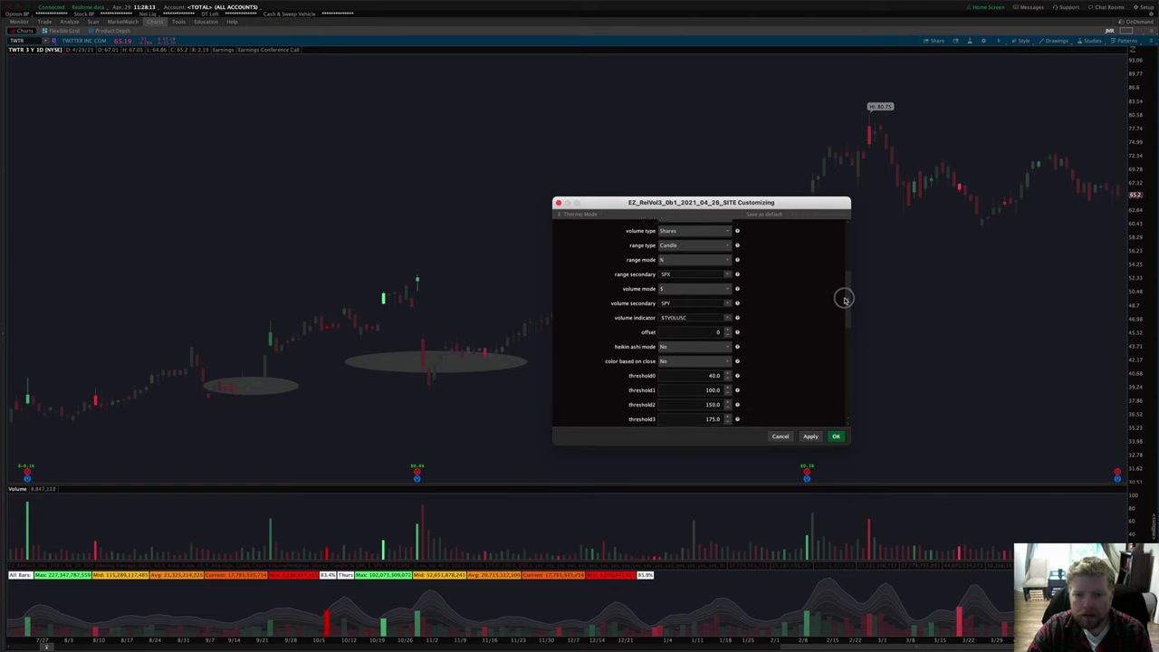
click(703, 234)
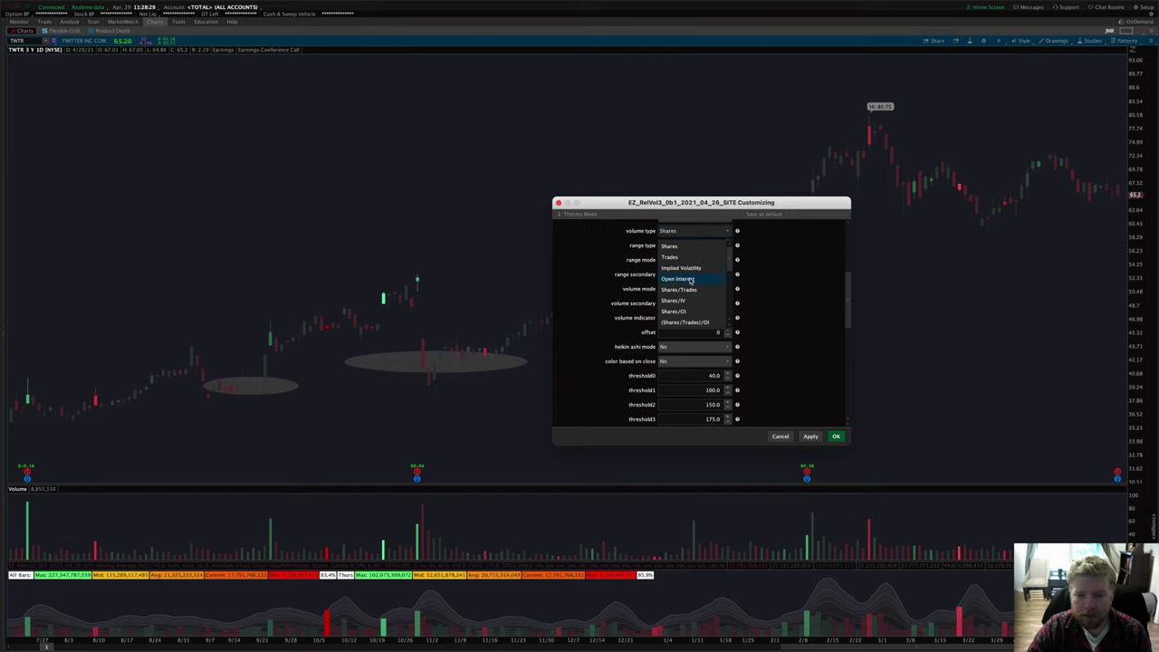
drag(730, 257, 728, 277)
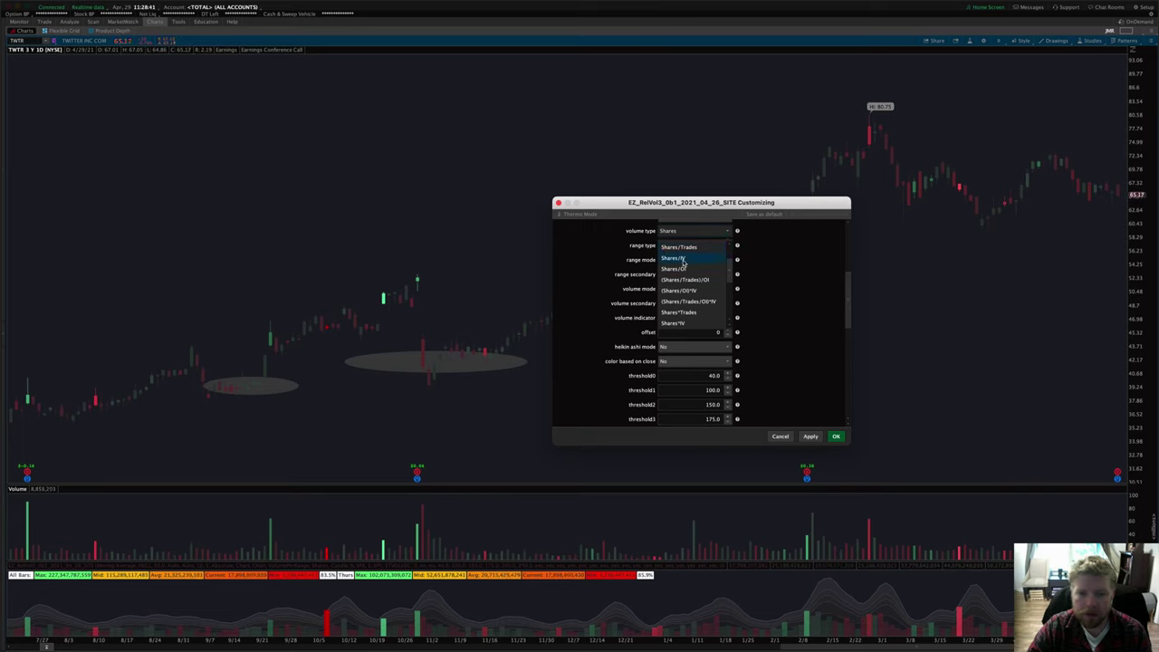
scroll(683, 262, down, 3)
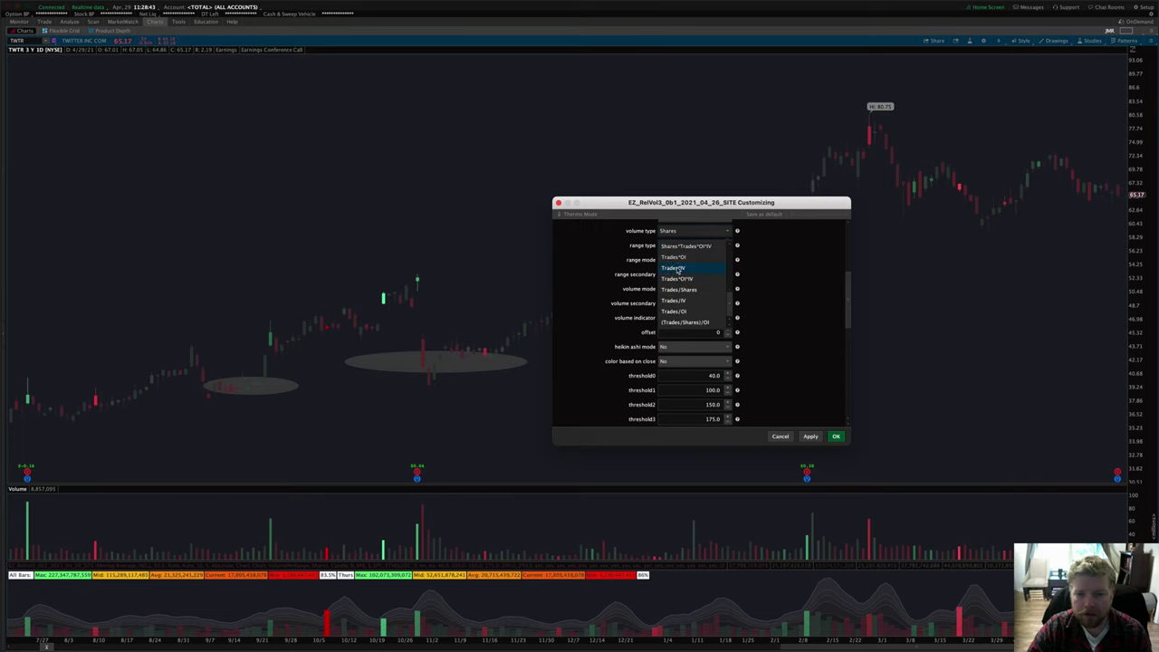
scroll(678, 286, up, 3)
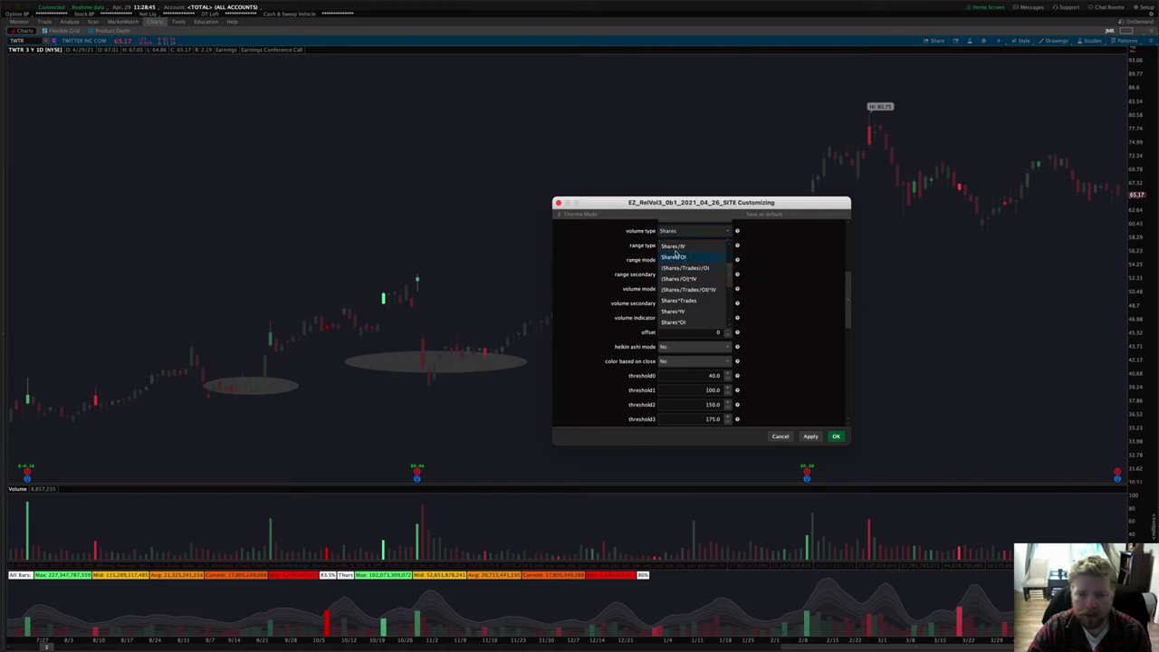
scroll(698, 284, up, 2)
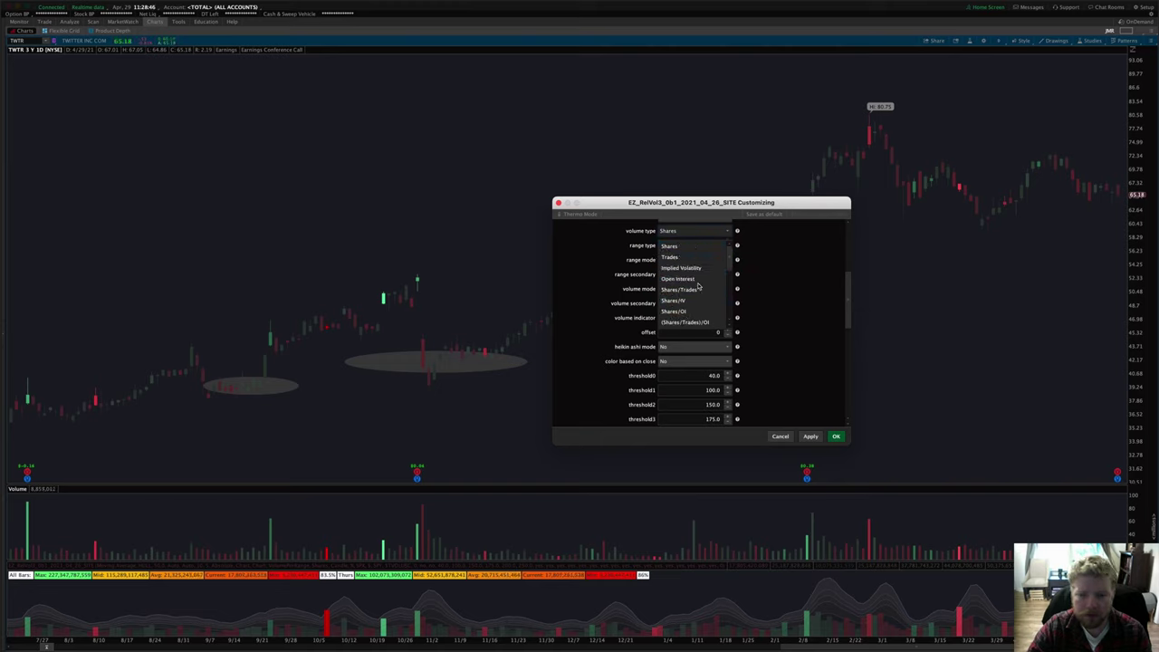
click(771, 264)
scroll(771, 275, up, 3)
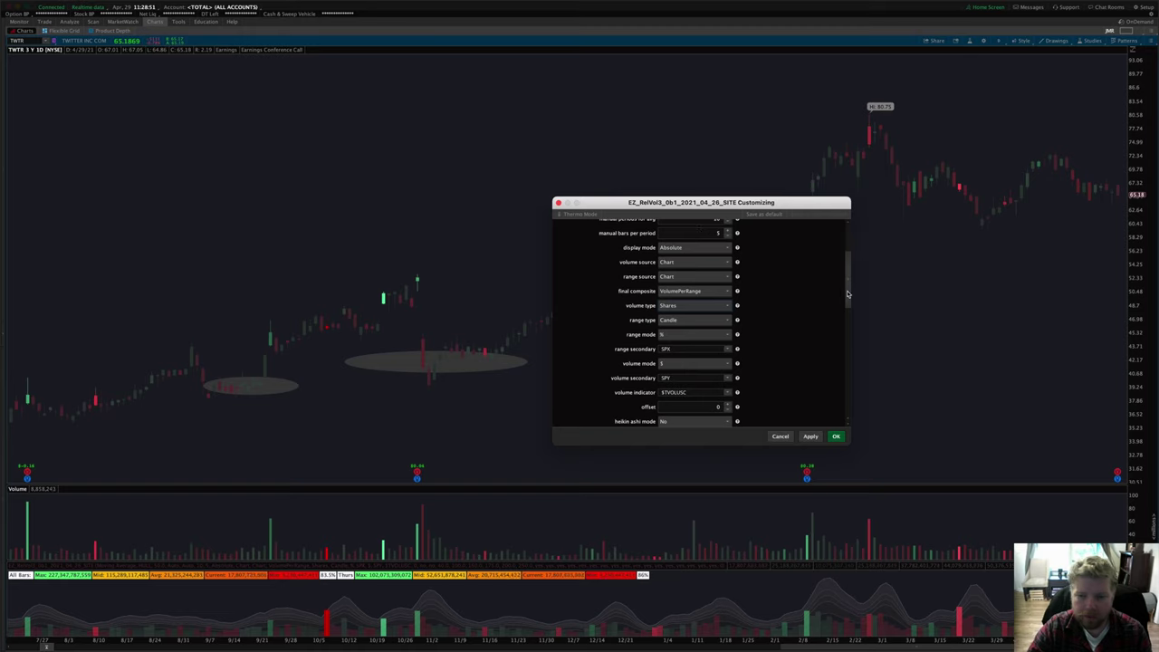
scroll(845, 312, down, 3)
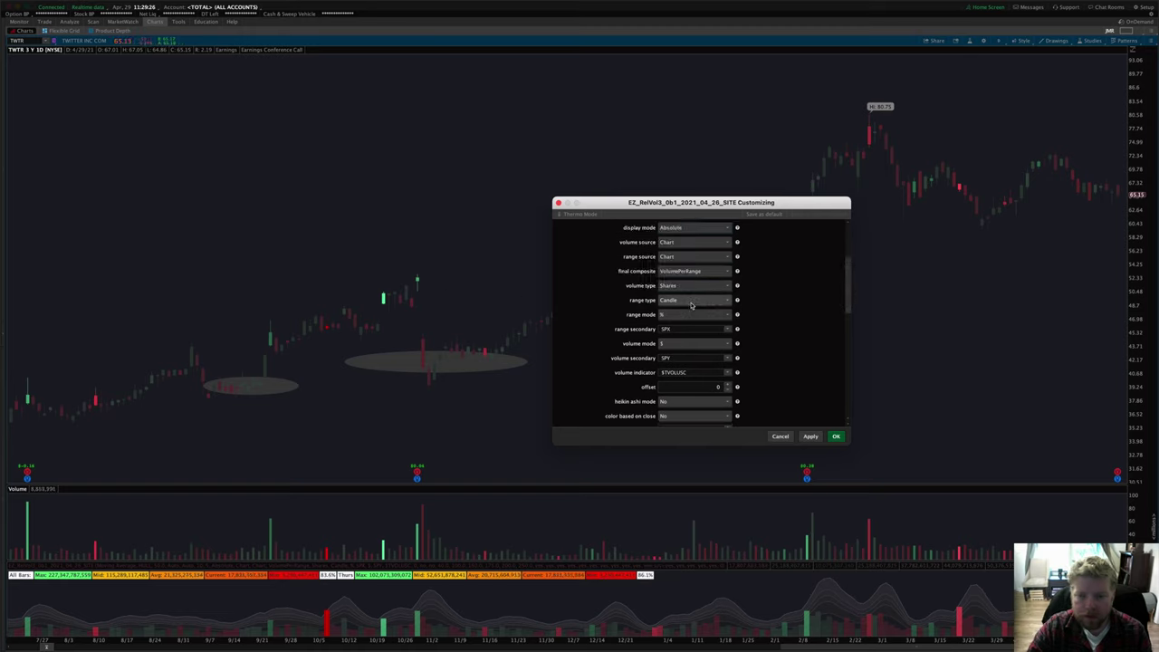
click(710, 303)
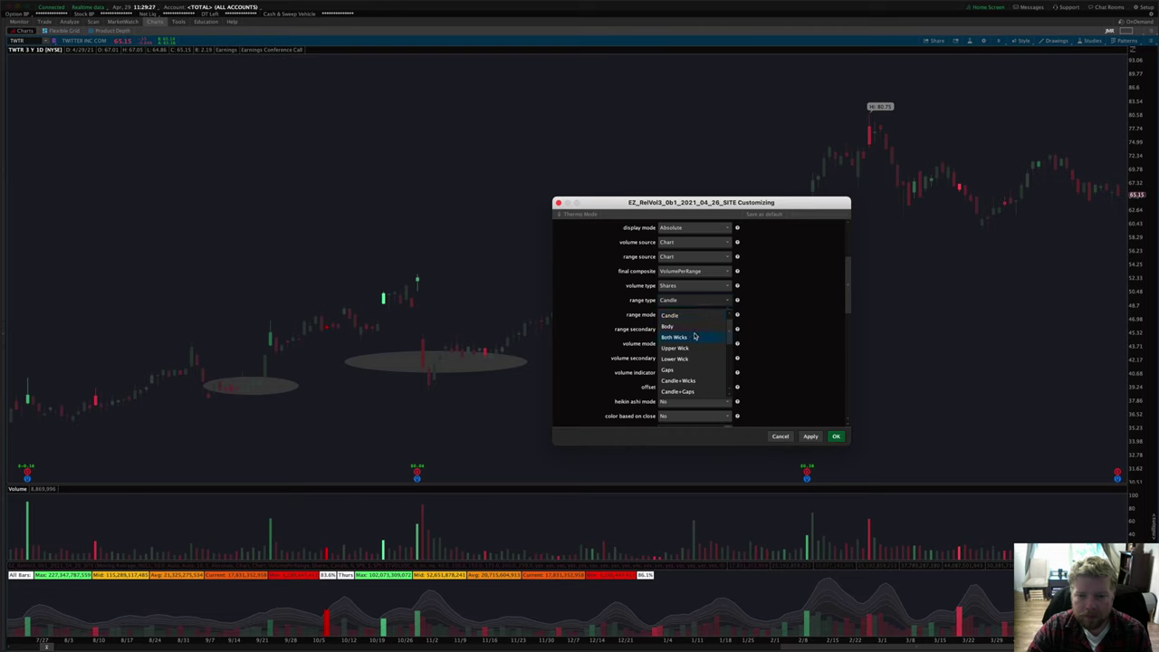
scroll(695, 326, down, 3)
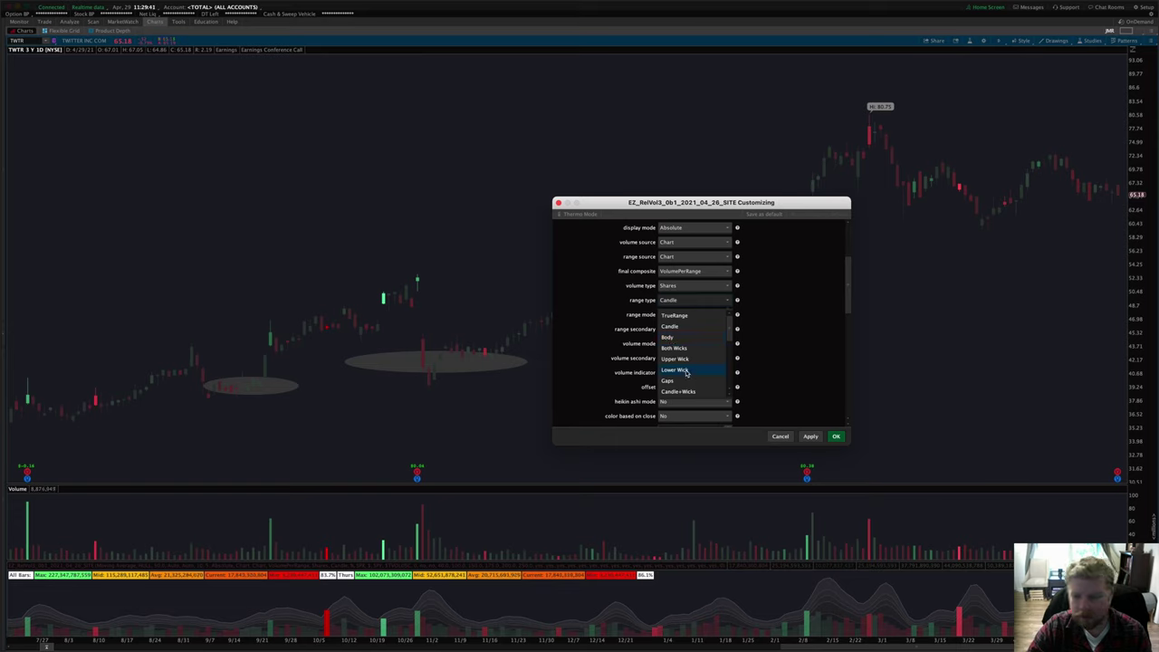
drag(730, 331, 730, 349)
click(789, 329)
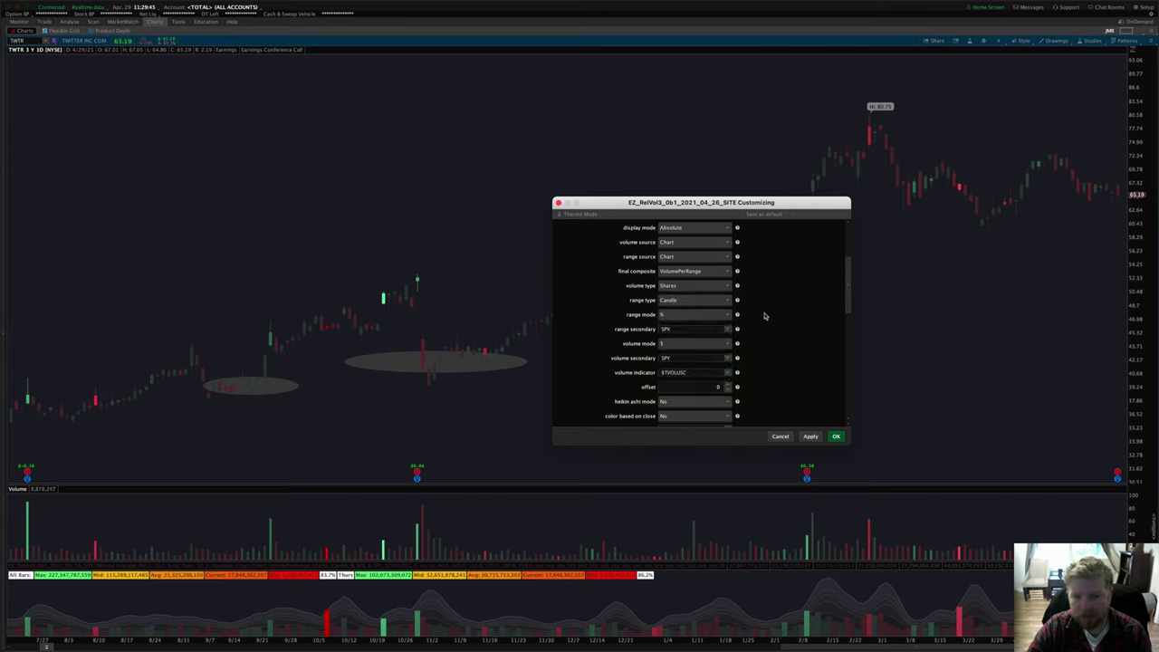
click(676, 316)
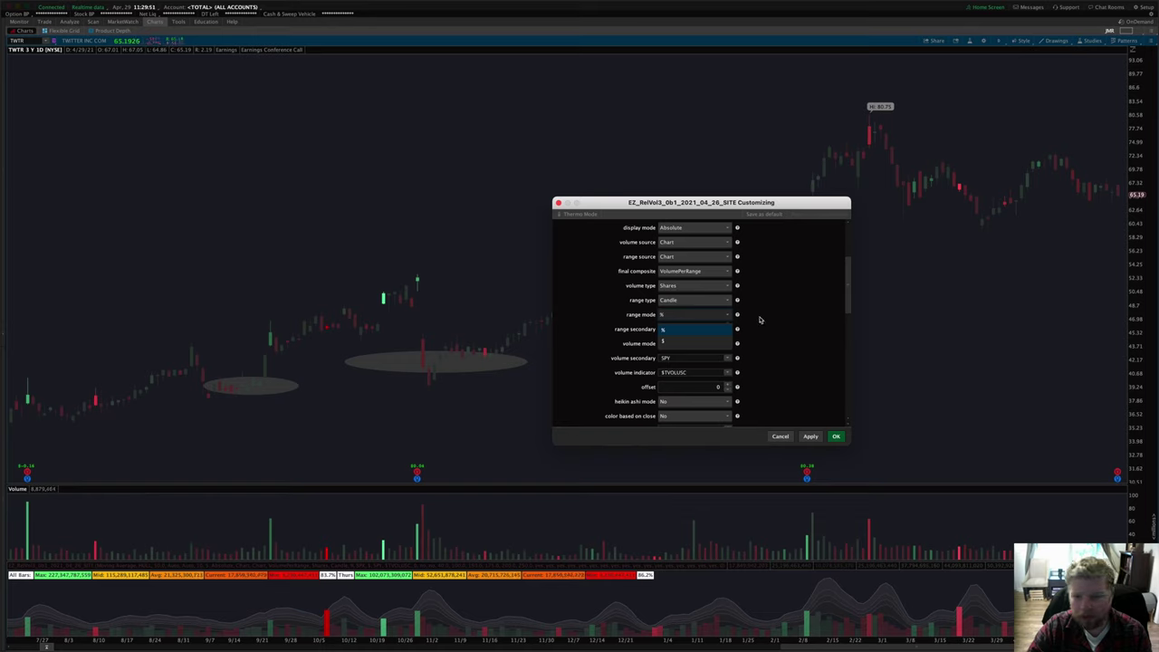
click(701, 314)
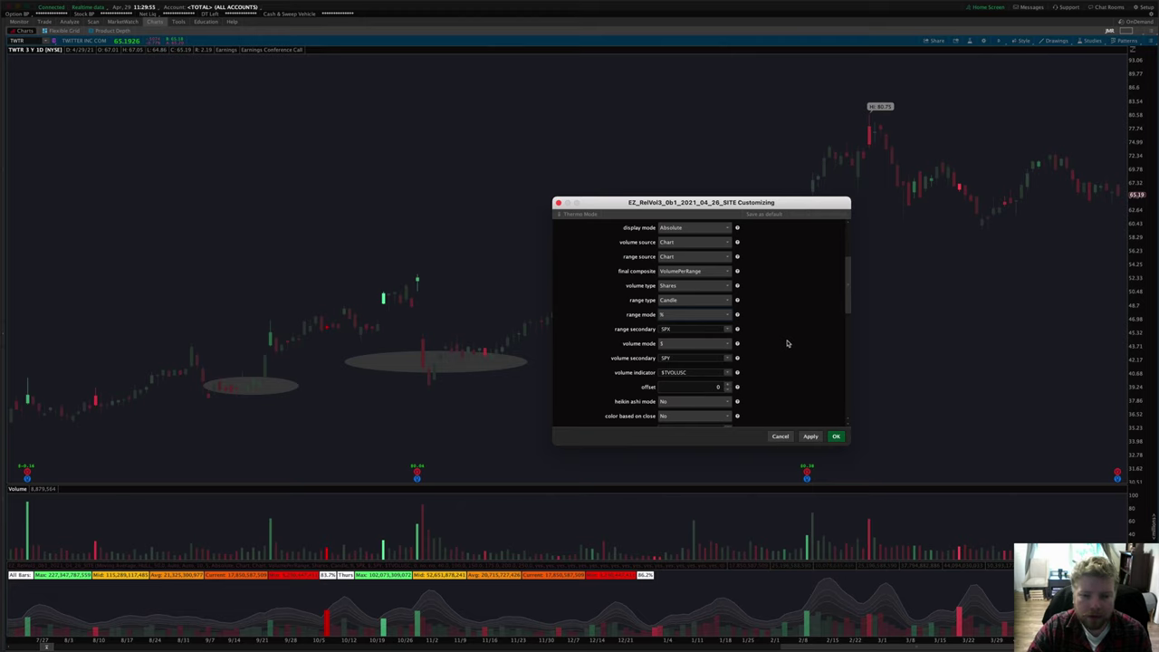
click(680, 316)
click(696, 329)
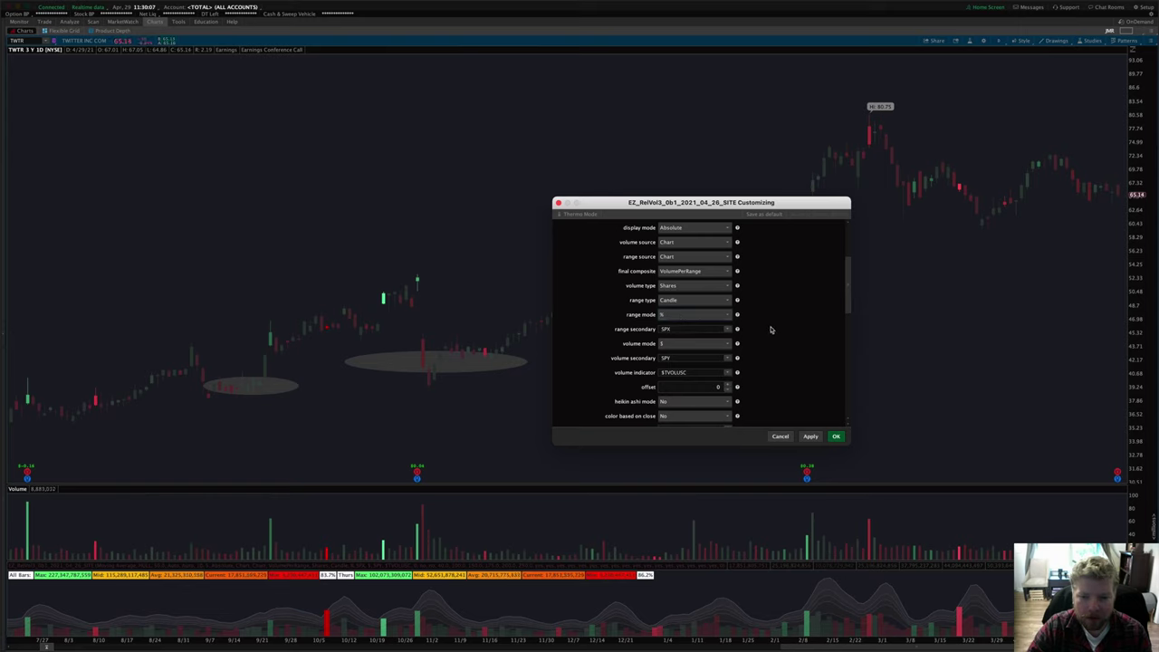
drag(852, 296, 843, 316)
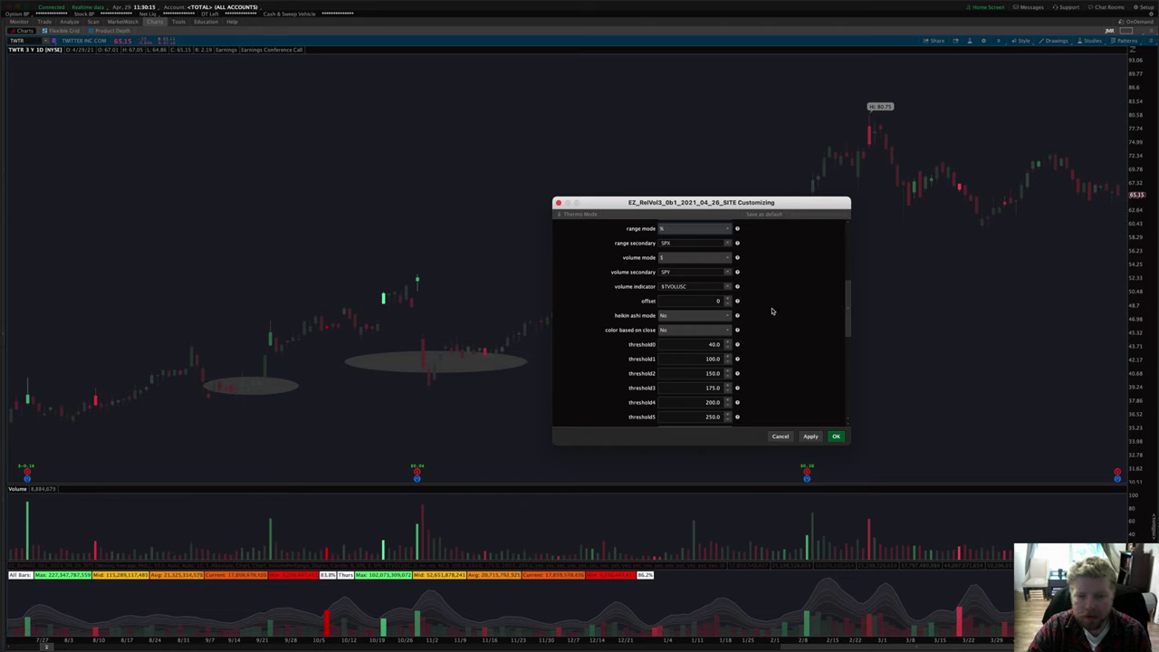
- Set the heikin ashi mode input to Yes and apply it to the chart
double_click(712, 300)
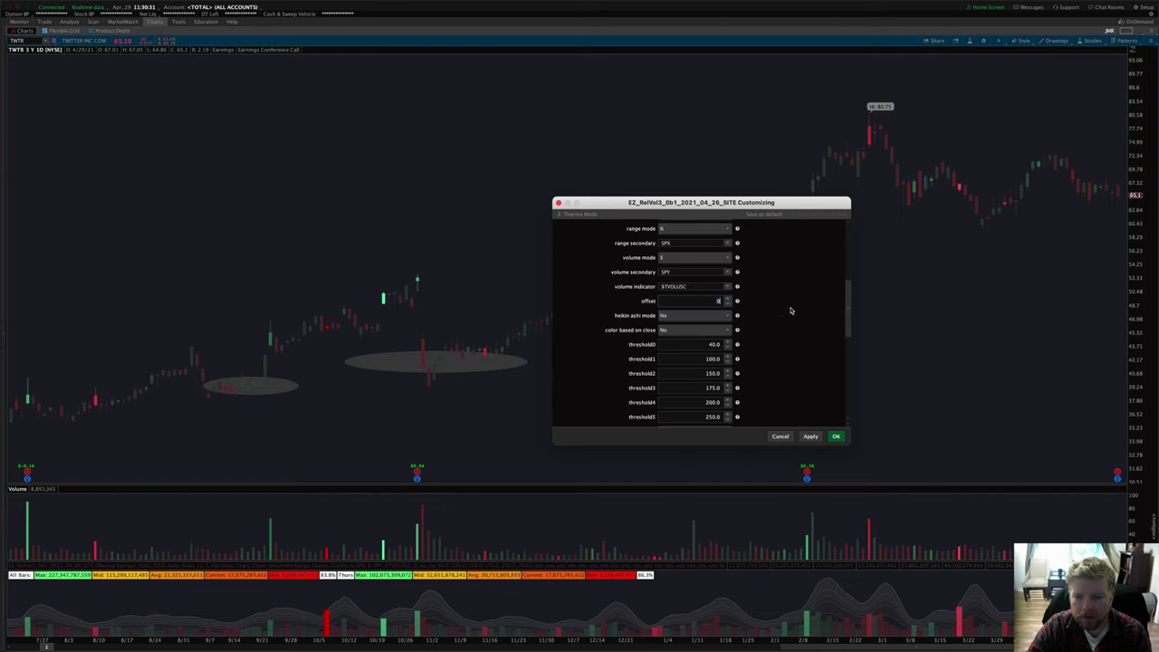
scroll(843, 321, down, 5)
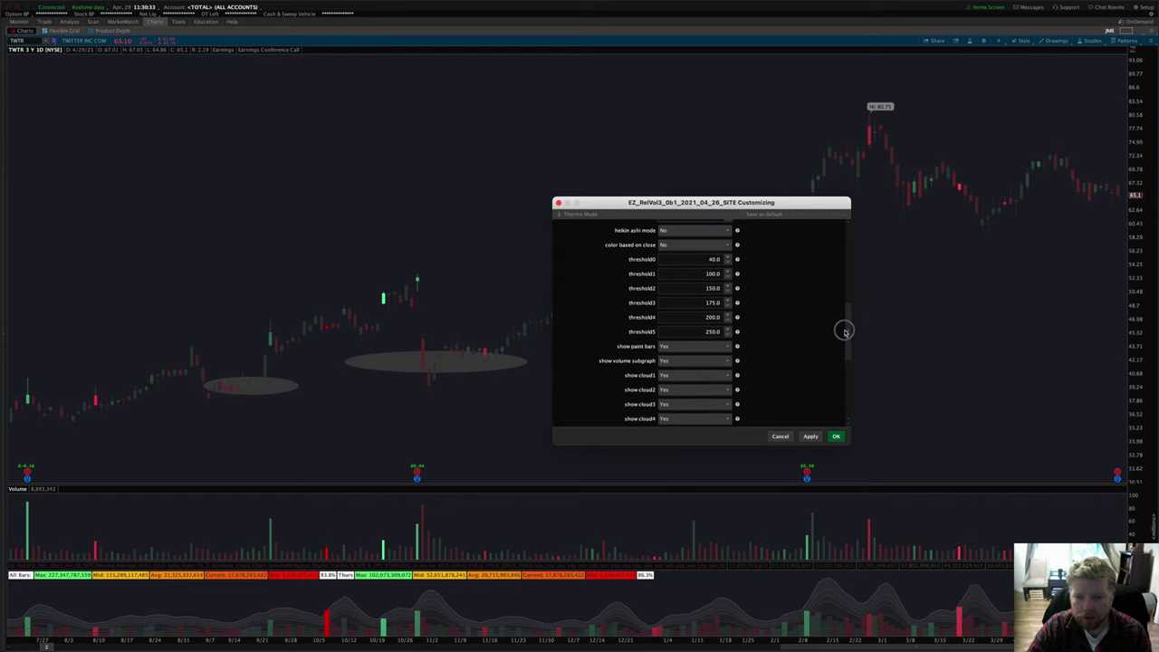
click(664, 226)
click(685, 239)
click(811, 437)
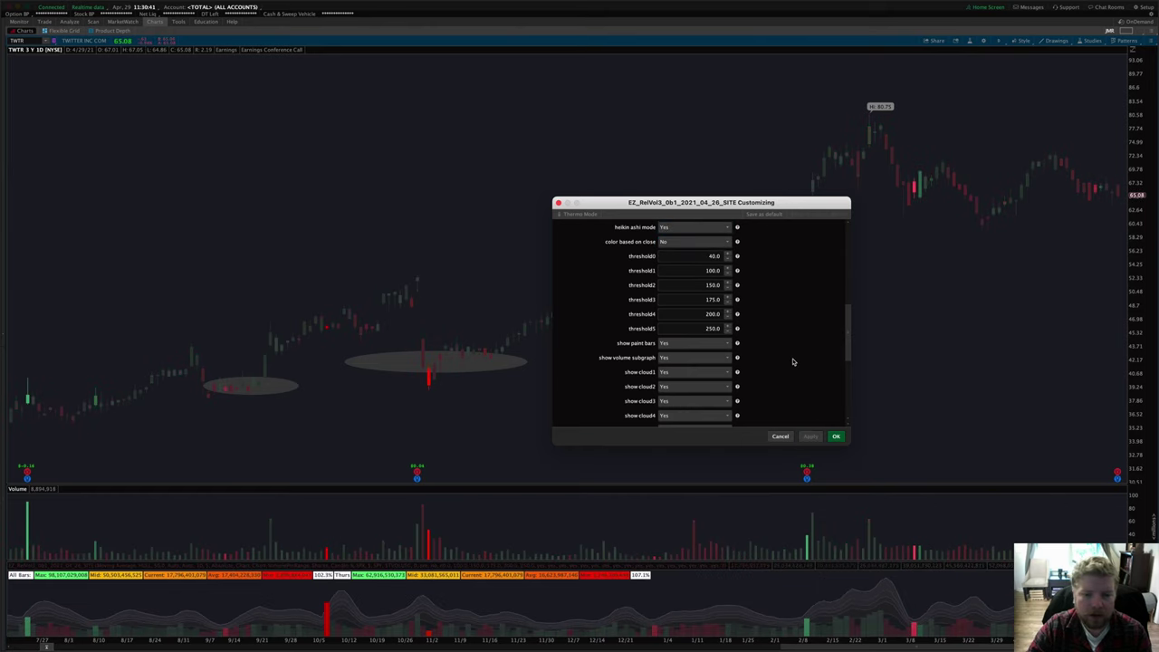
scroll(847, 333, up, 1)
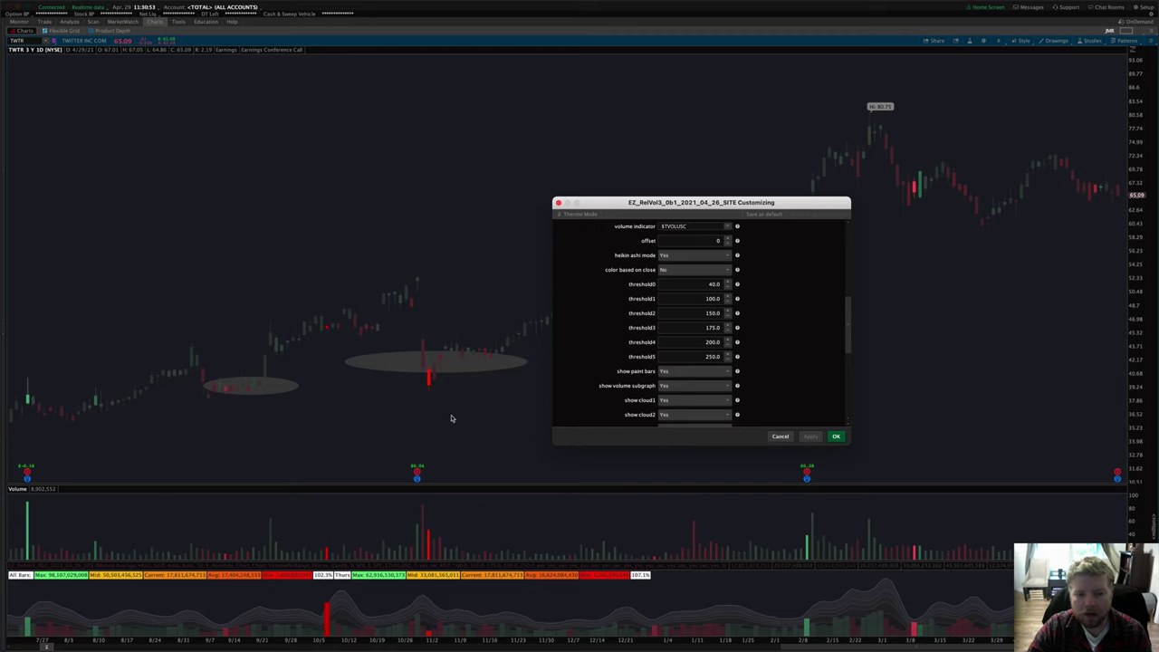
- Set heikin ashi mode to No and color based on close to Yes, then apply
click(697, 256)
click(695, 274)
click(675, 270)
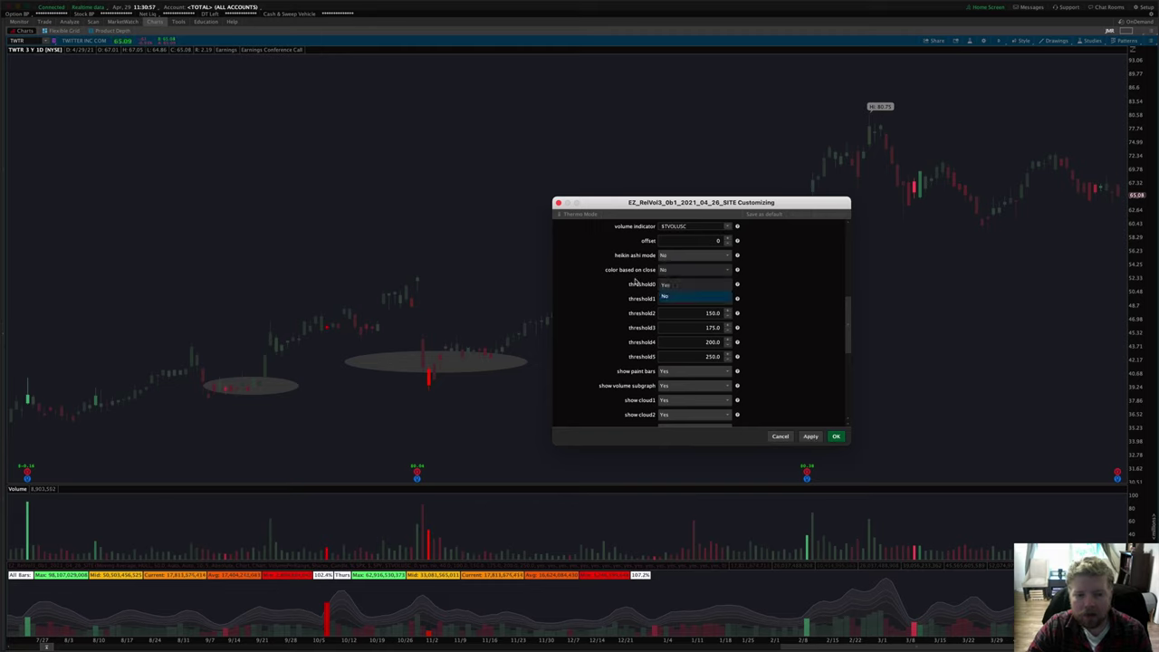
click(765, 288)
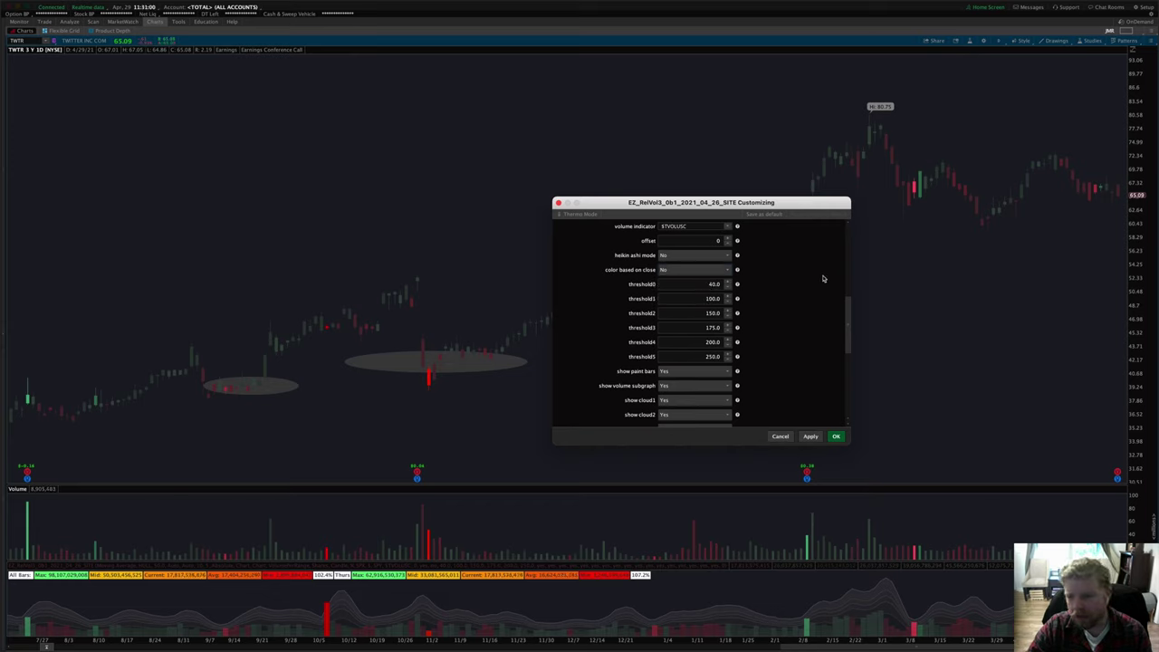
click(693, 269)
click(679, 298)
click(811, 438)
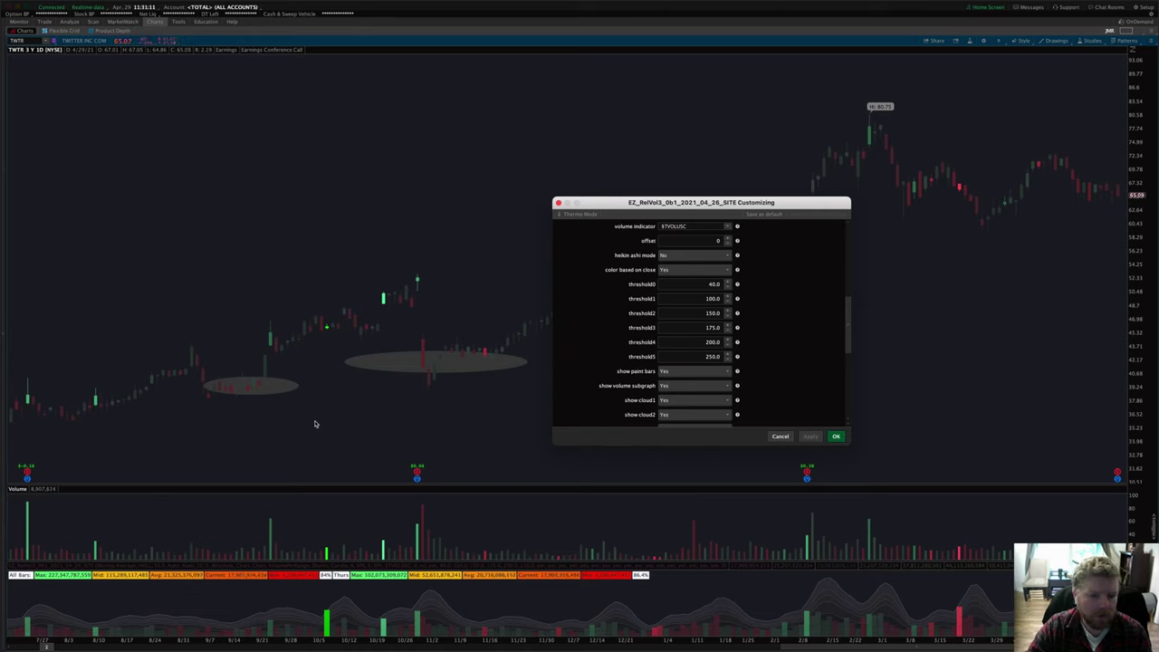
- Revert color based on close to No and apply the change
click(686, 272)
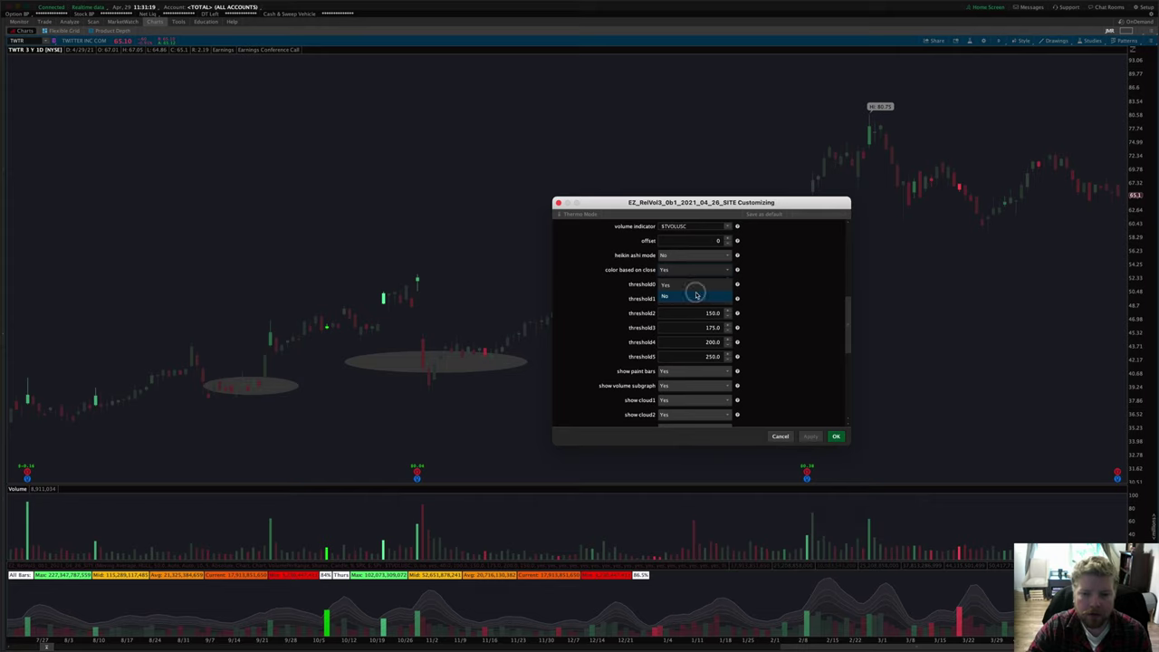
click(697, 296)
scroll(846, 336, down, 3)
click(811, 436)
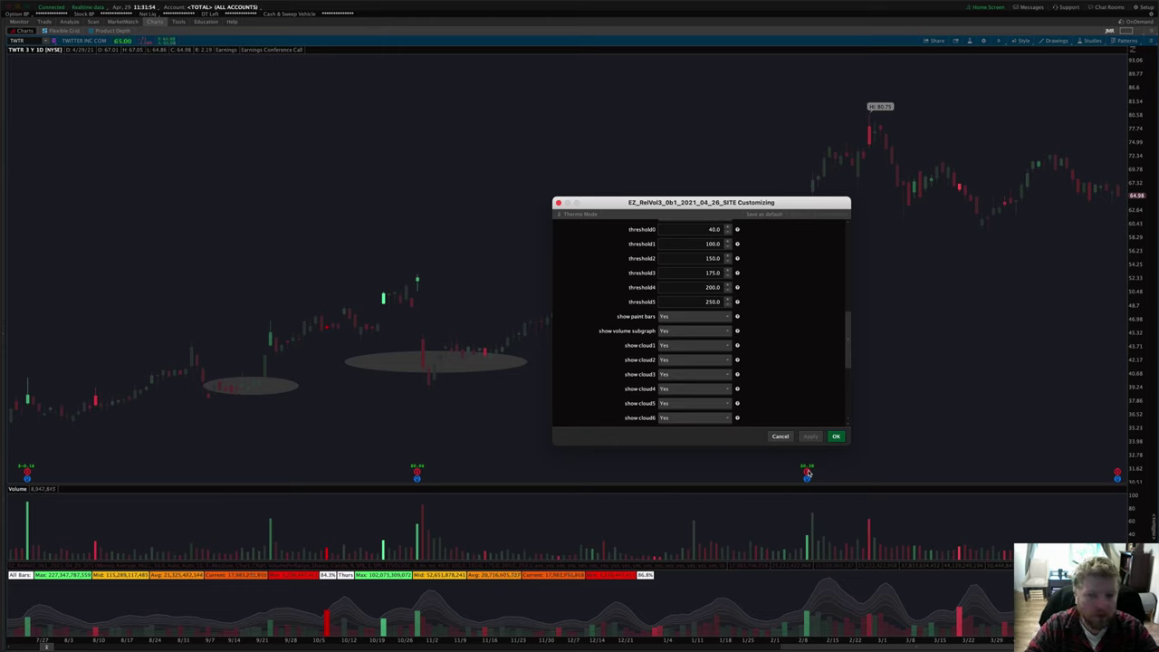
- Review threshold0 (40.0) and leave show paint bars and show volume subgraph on Yes
double_click(706, 229)
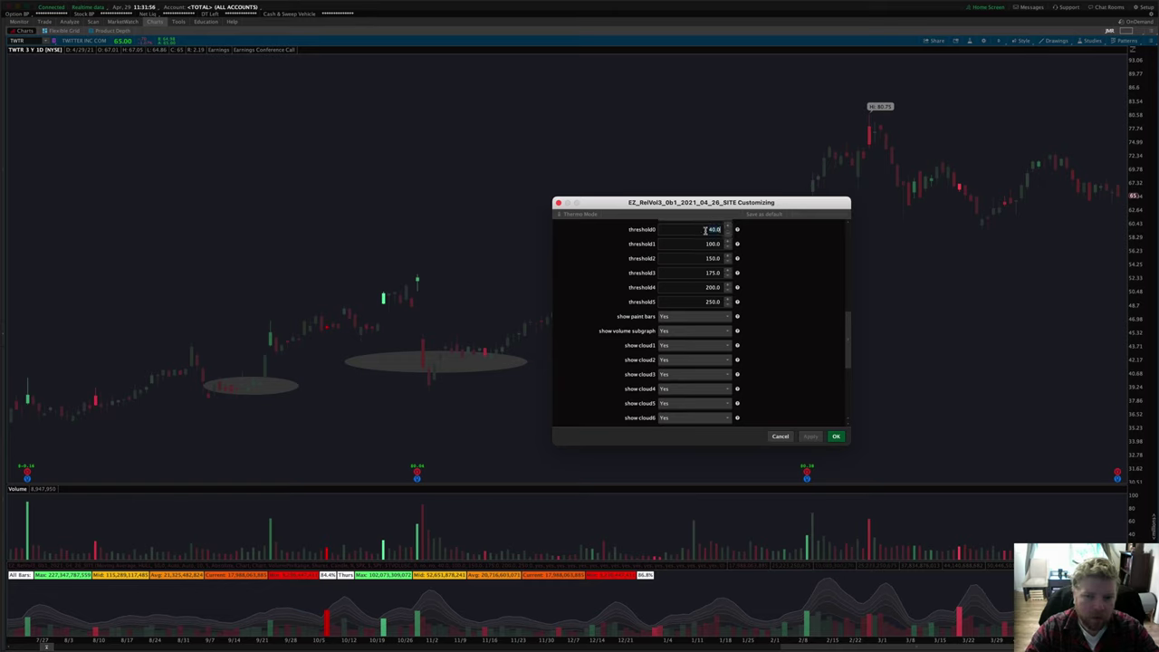
scroll(705, 230, down, 1)
scroll(704, 233, up, 2)
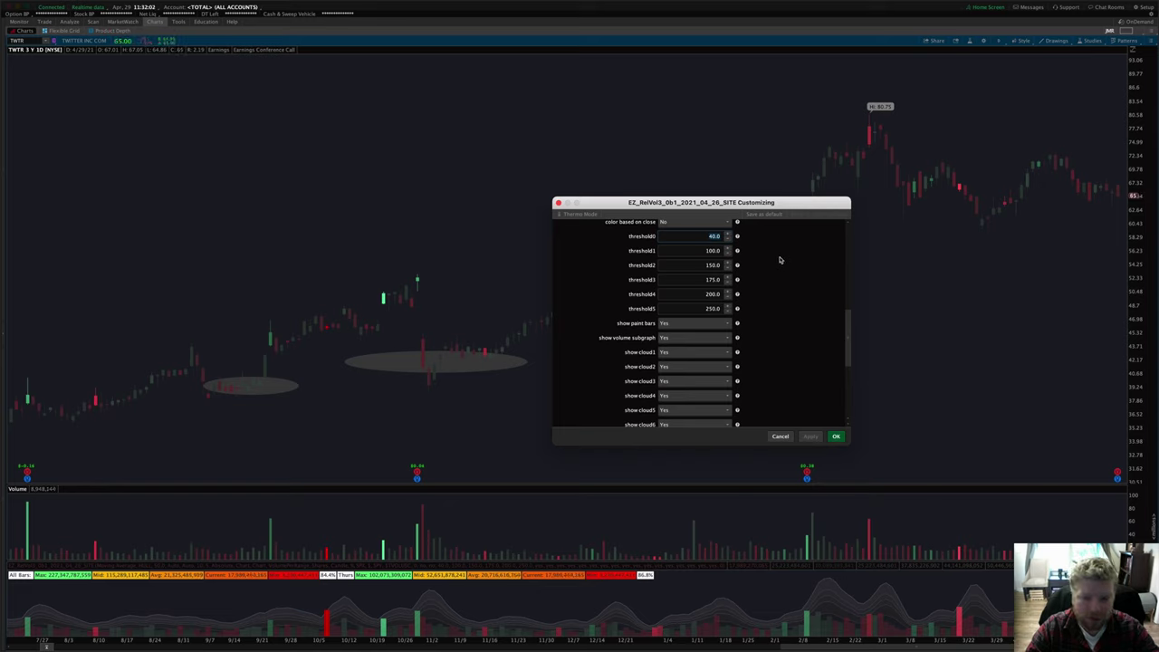
drag(847, 326, 847, 355)
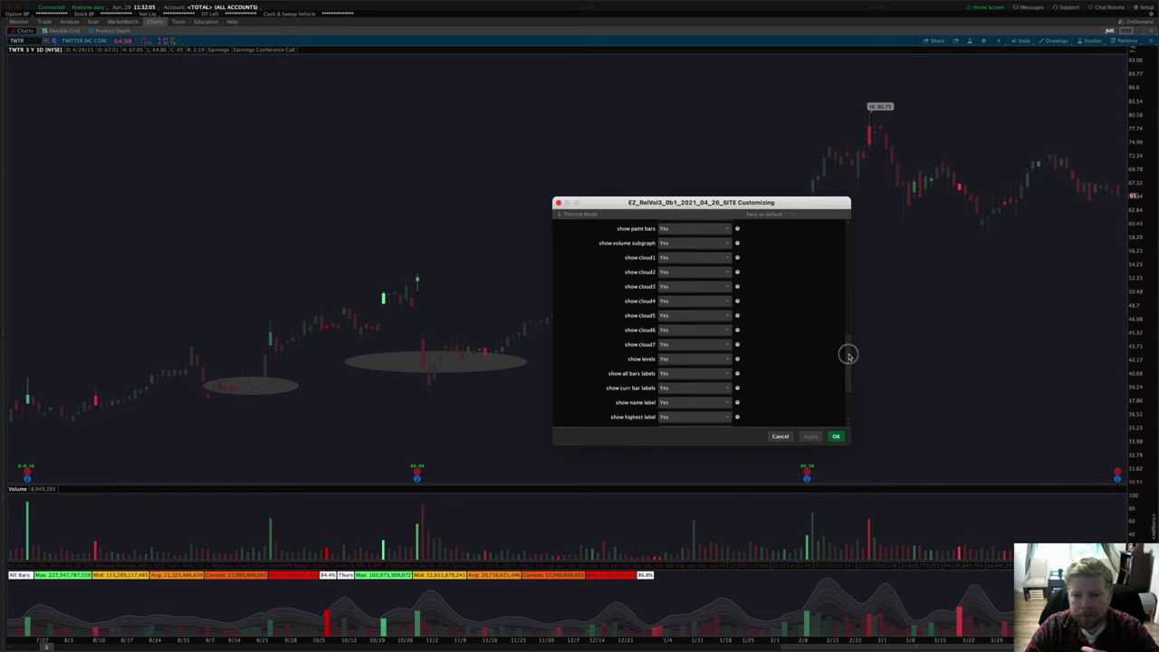
click(695, 229)
click(790, 255)
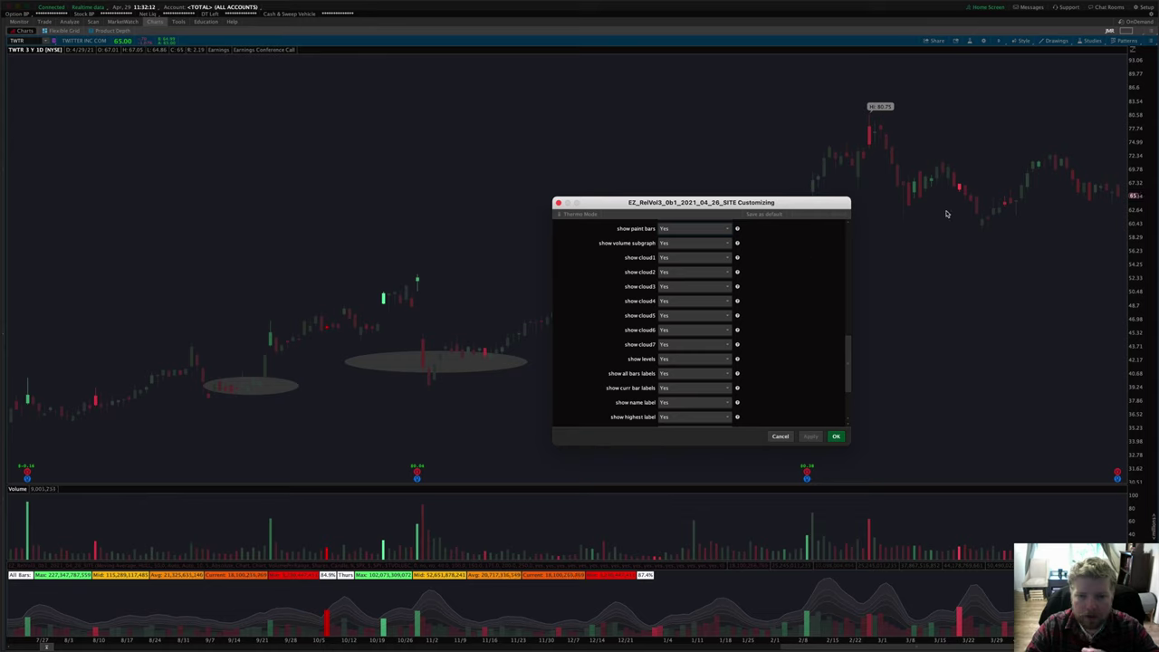
click(696, 246)
click(698, 248)
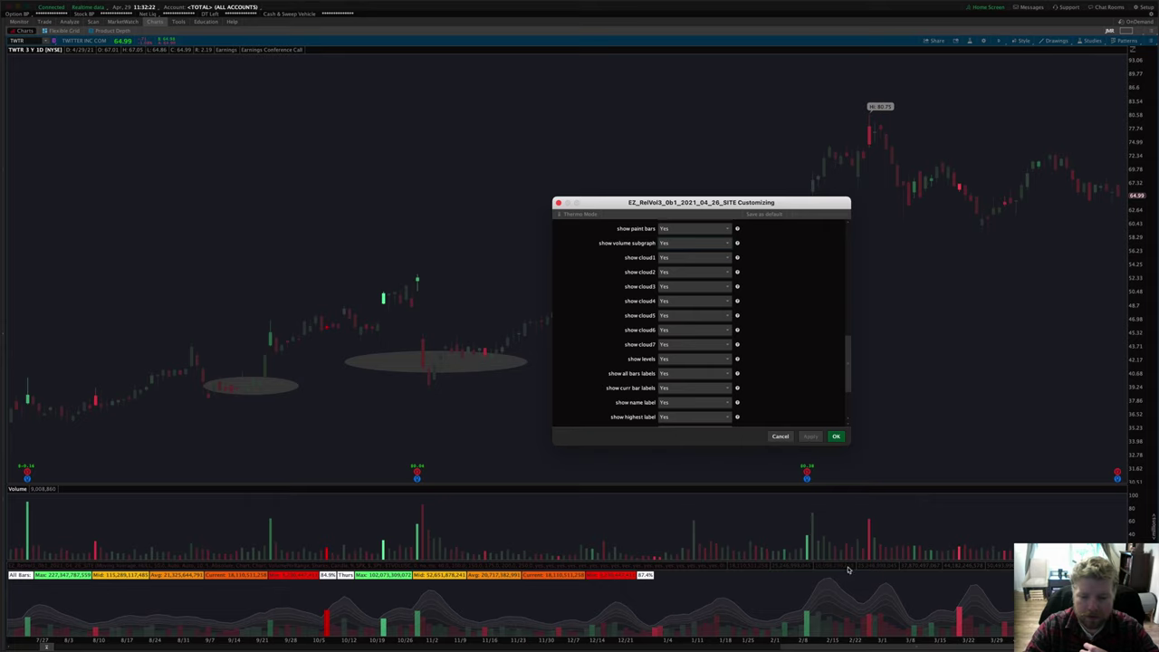
- Move the EZ_RelVol3 study from the Lower section into the Price section
click(783, 437)
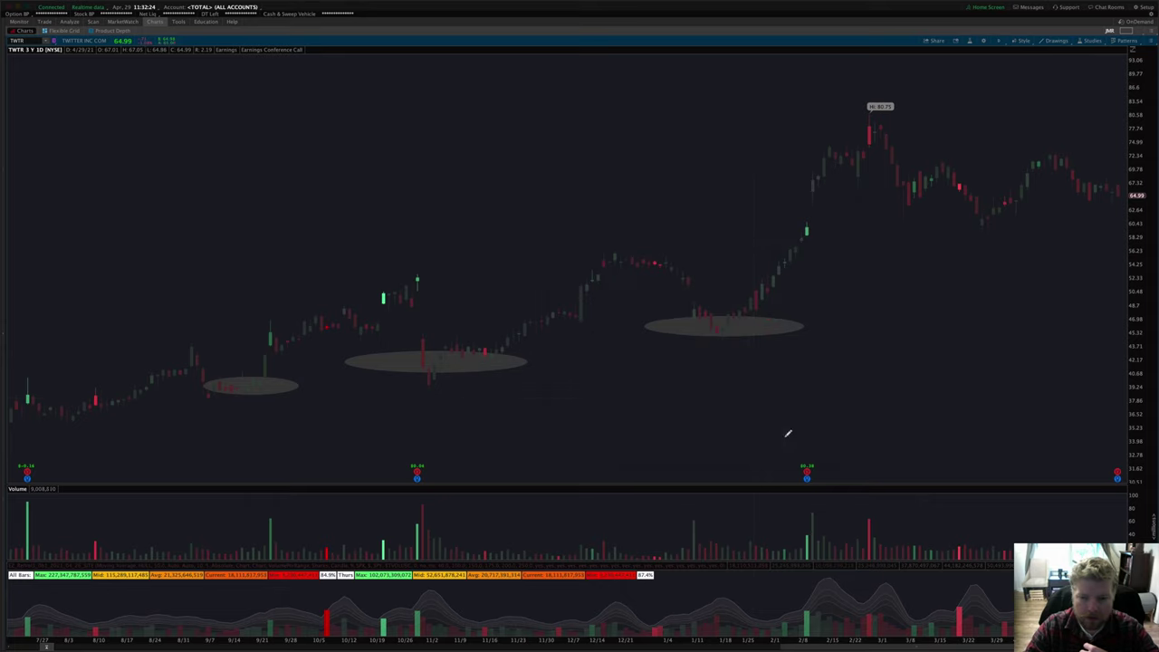
click(969, 41)
click(584, 286)
drag(585, 286, 616, 255)
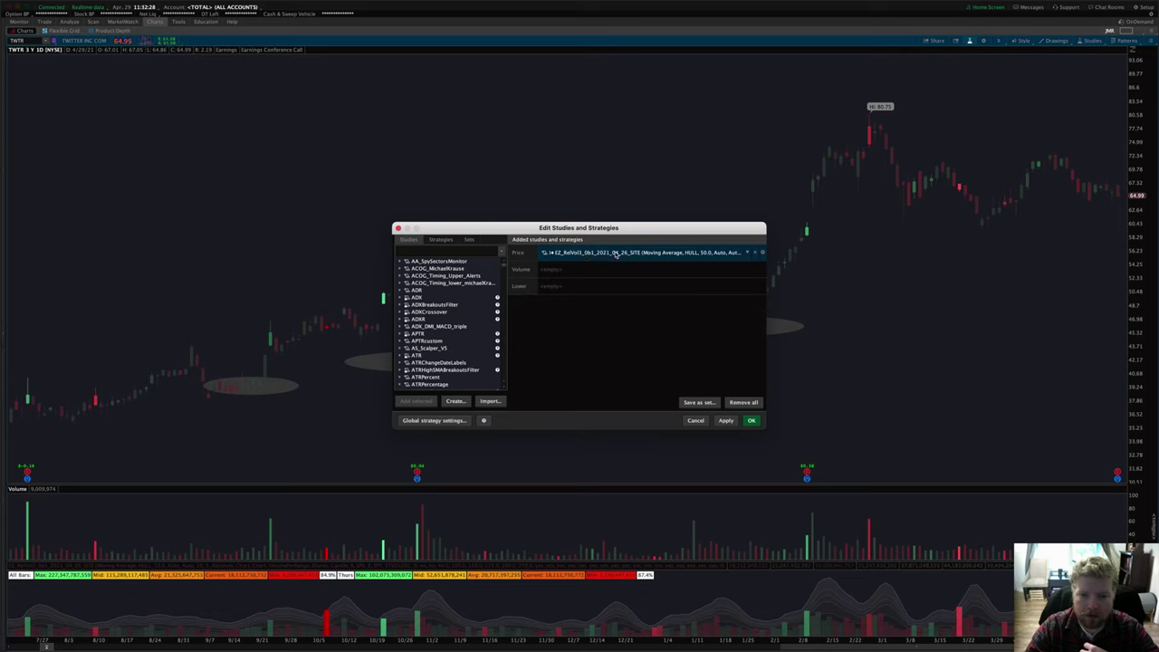
- Set EZ_RelVol3's show cloud1 to No and apply the change to the TWTR chart
double_click(616, 256)
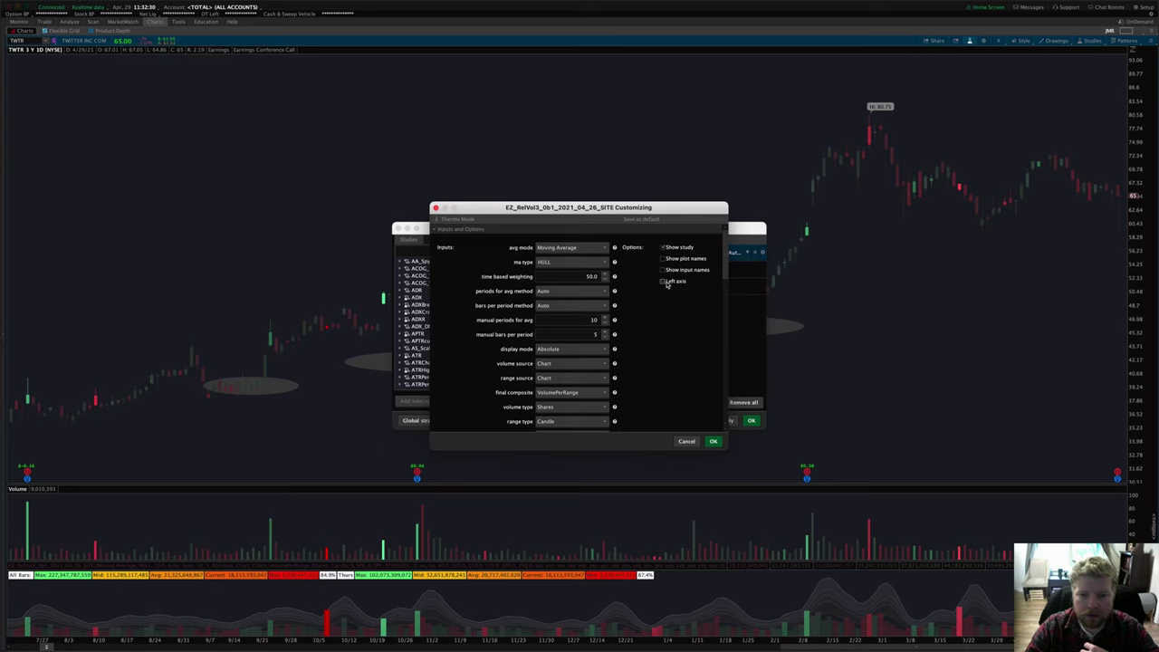
drag(634, 208, 661, 318)
scroll(724, 421, down, 10)
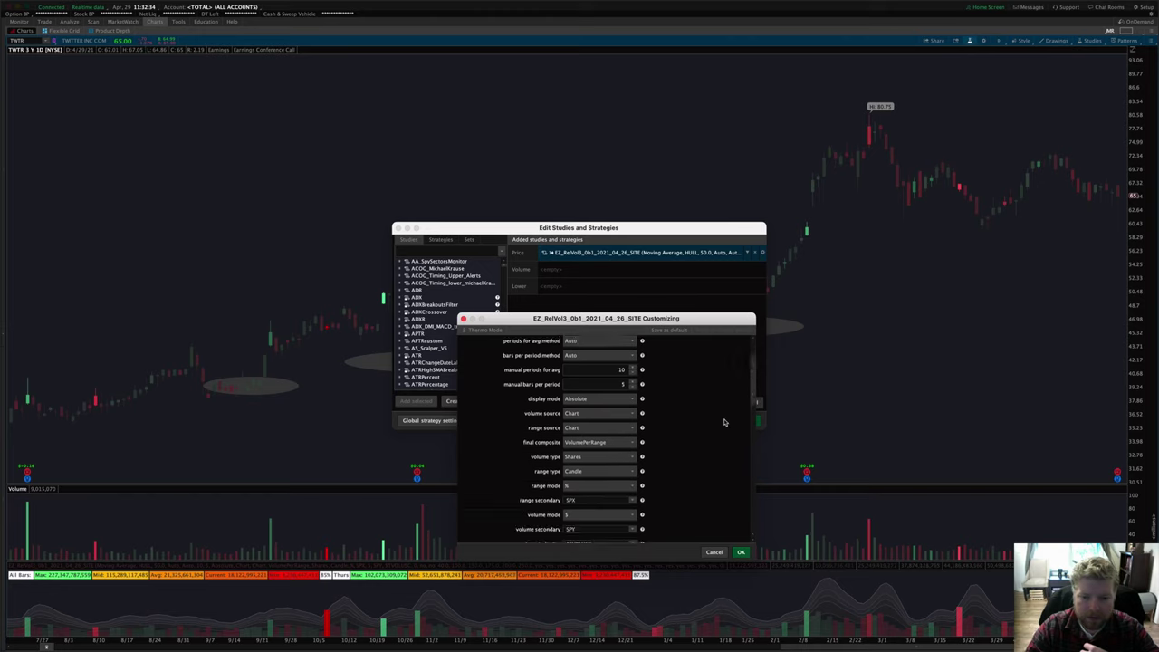
scroll(724, 423, down, 3)
click(601, 392)
click(604, 406)
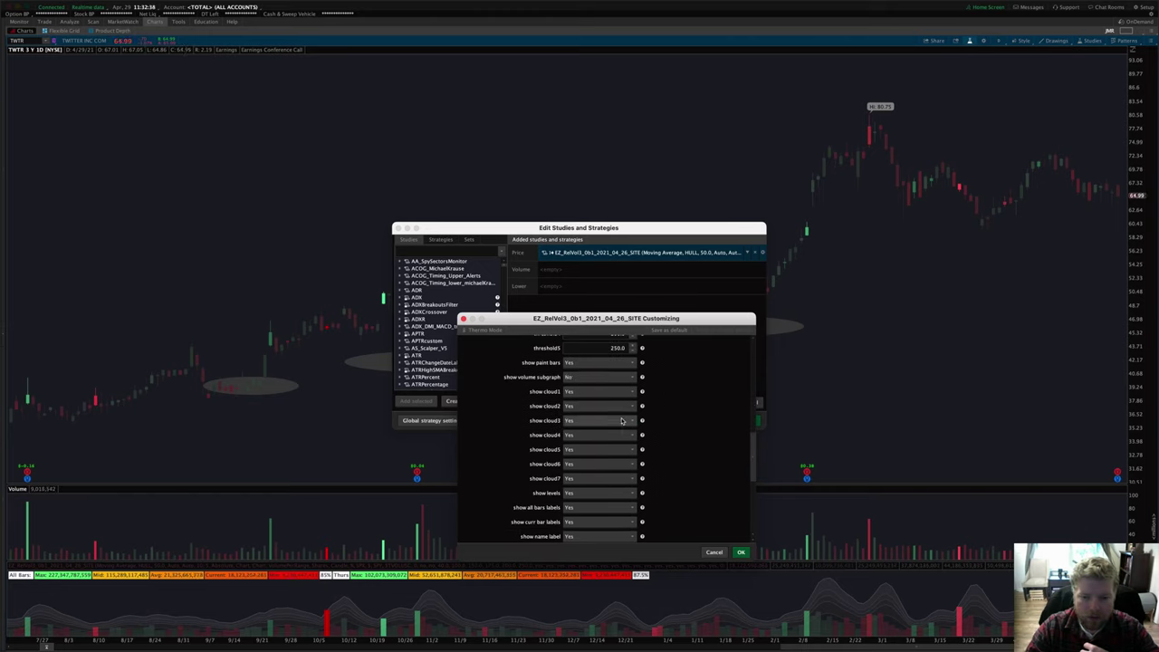
click(741, 552)
click(727, 421)
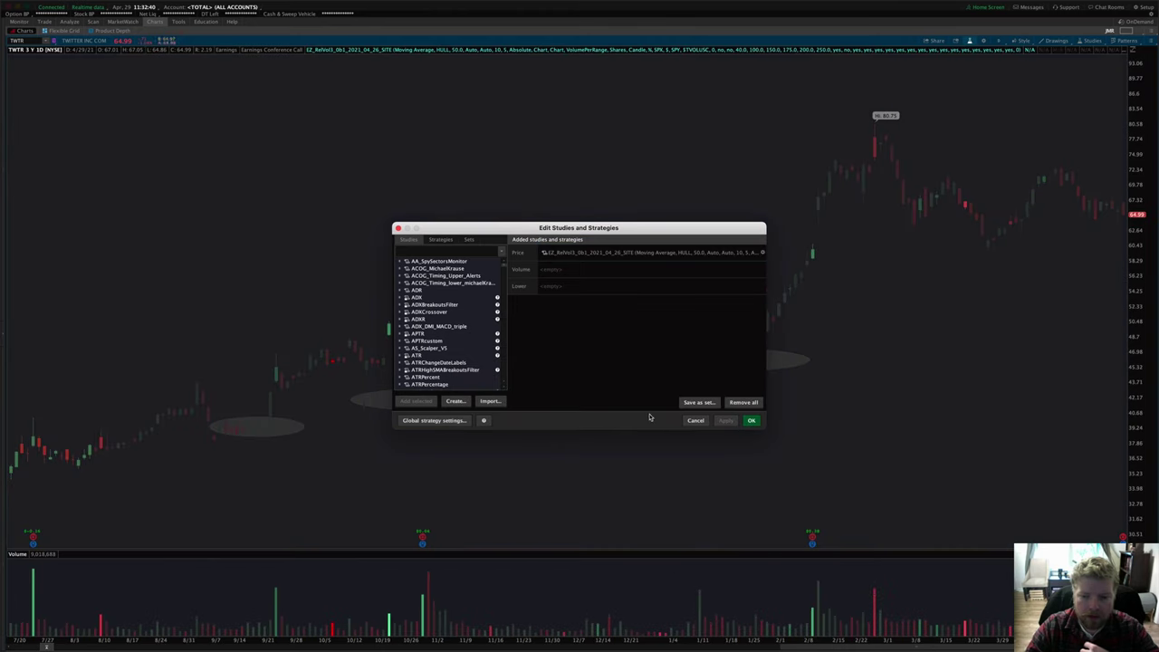
double_click(653, 253)
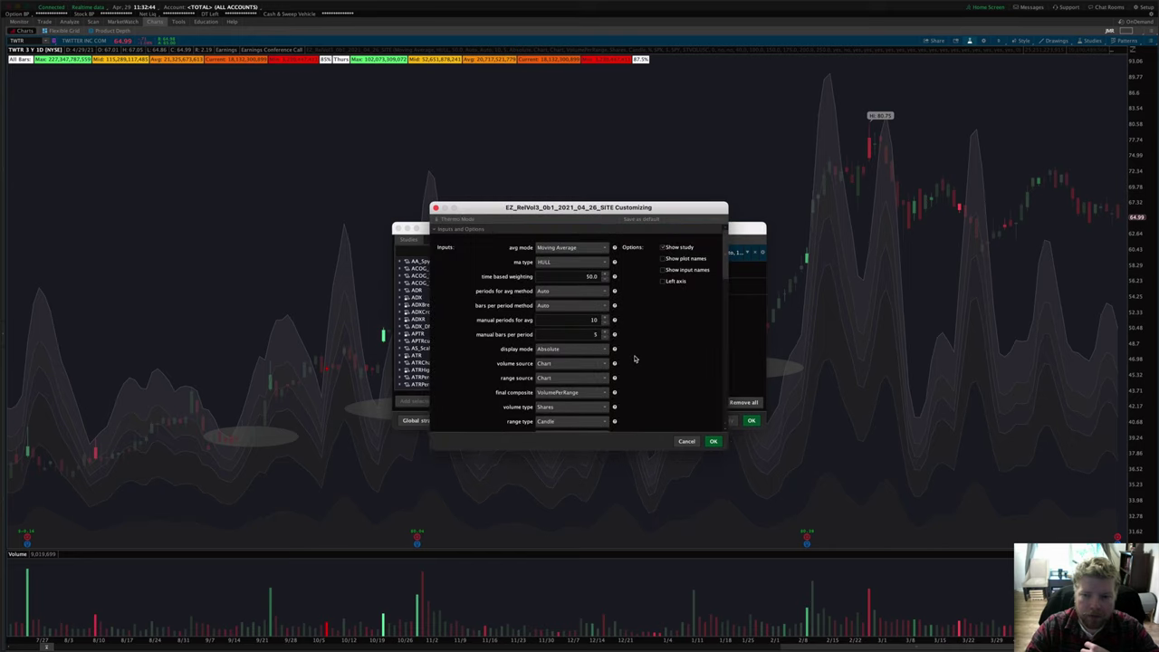
- Set show cloud3, cloud4, cloud5, cloud6 and cloud7 to No
scroll(635, 360, down, 10)
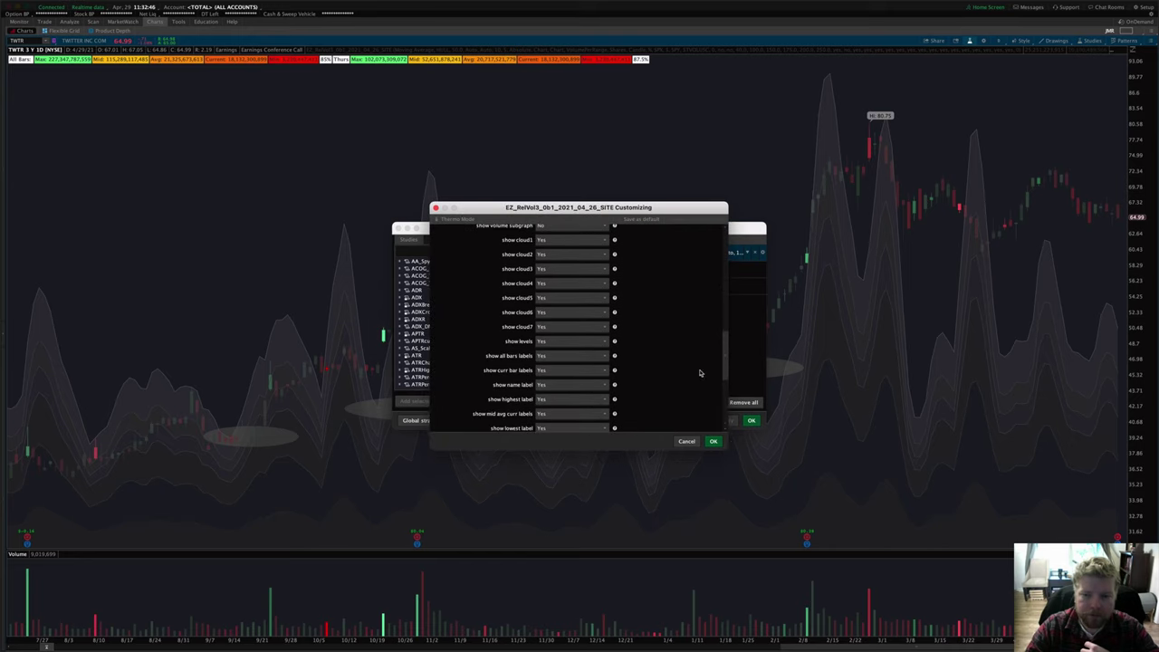
scroll(644, 327, down, 3)
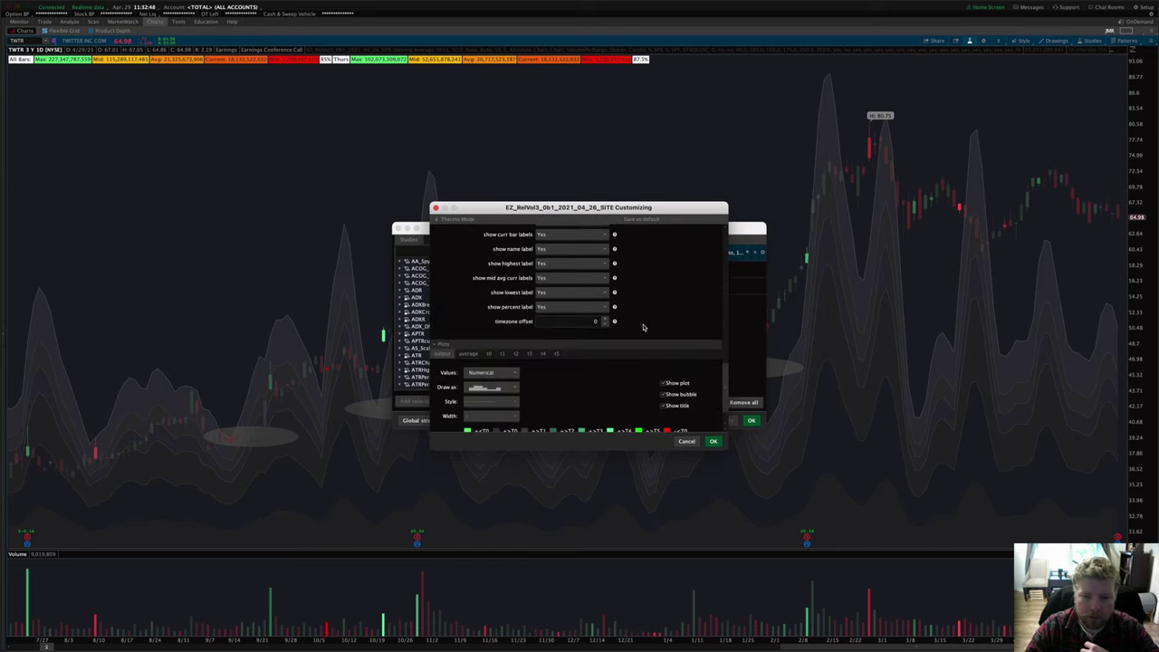
scroll(634, 367, up, 3)
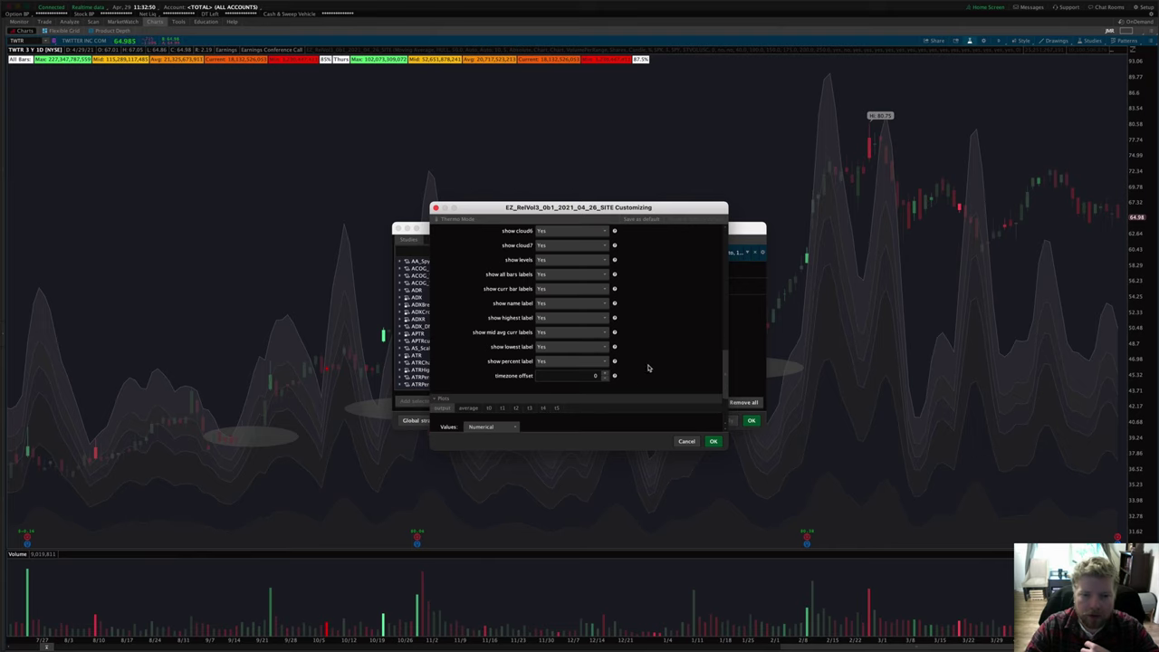
click(557, 229)
click(552, 255)
click(554, 243)
click(547, 268)
click(548, 257)
click(547, 270)
click(547, 271)
click(548, 285)
click(548, 287)
click(550, 312)
- Set show cloud1, cloud2 and show levels to No, then confirm and apply
drag(726, 378, 726, 348)
click(554, 283)
click(554, 282)
click(551, 270)
click(551, 294)
click(557, 356)
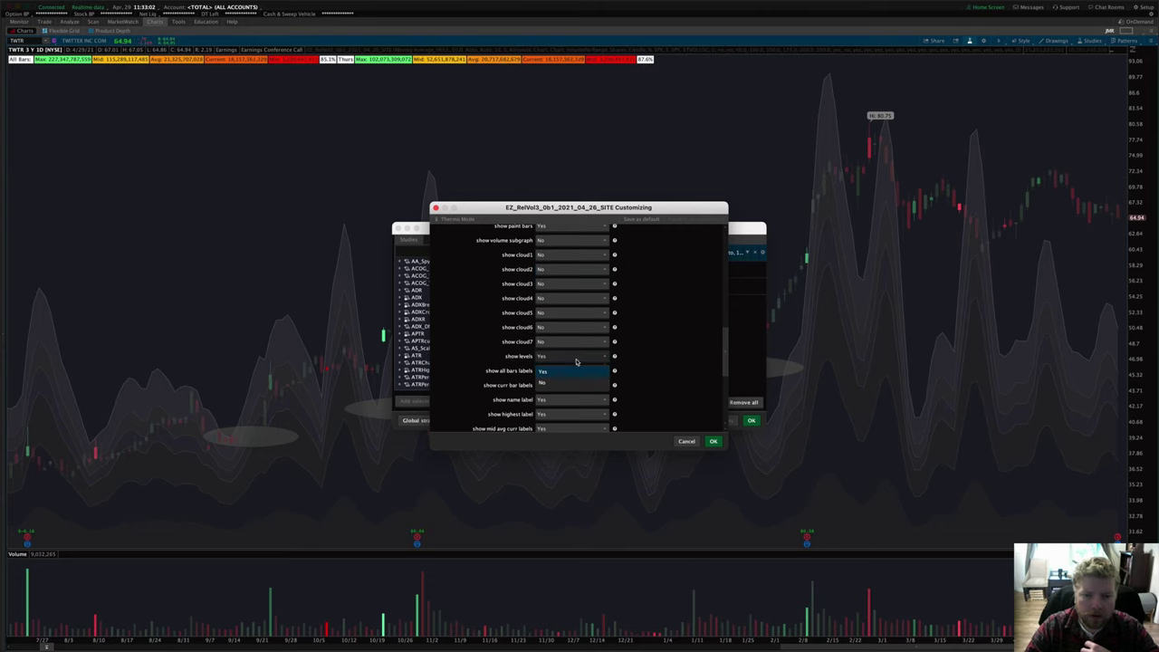
click(580, 381)
click(712, 441)
click(725, 421)
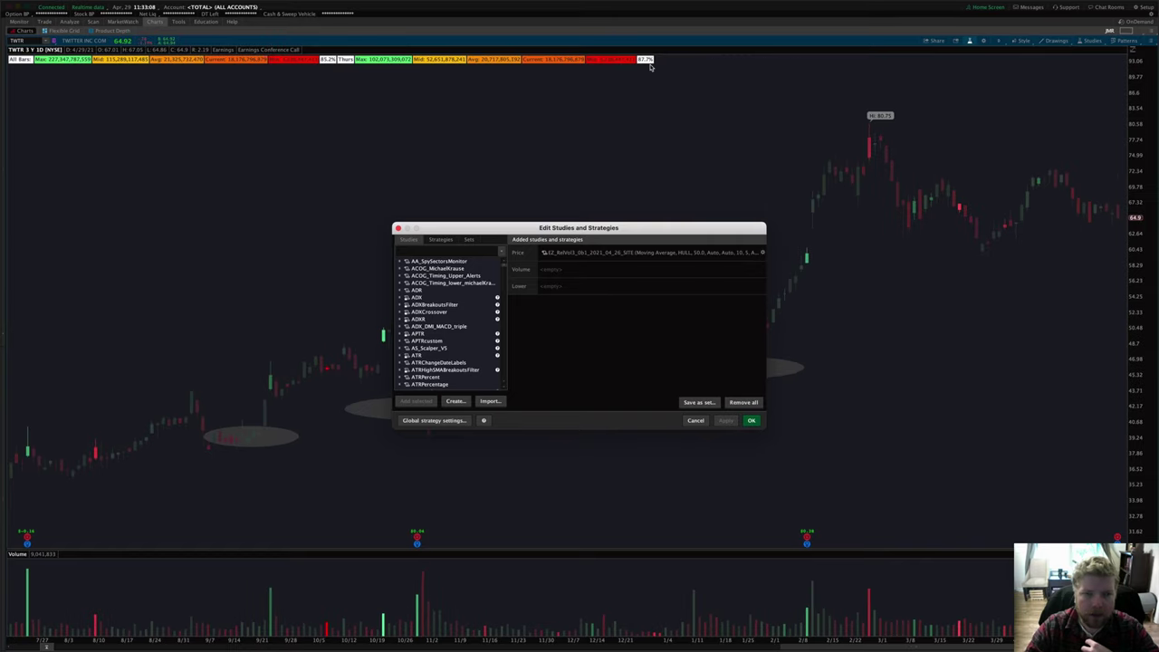
- Reopen EZ_RelVol3's settings and review its Plots, Globals colours and the t2 plot
double_click(640, 254)
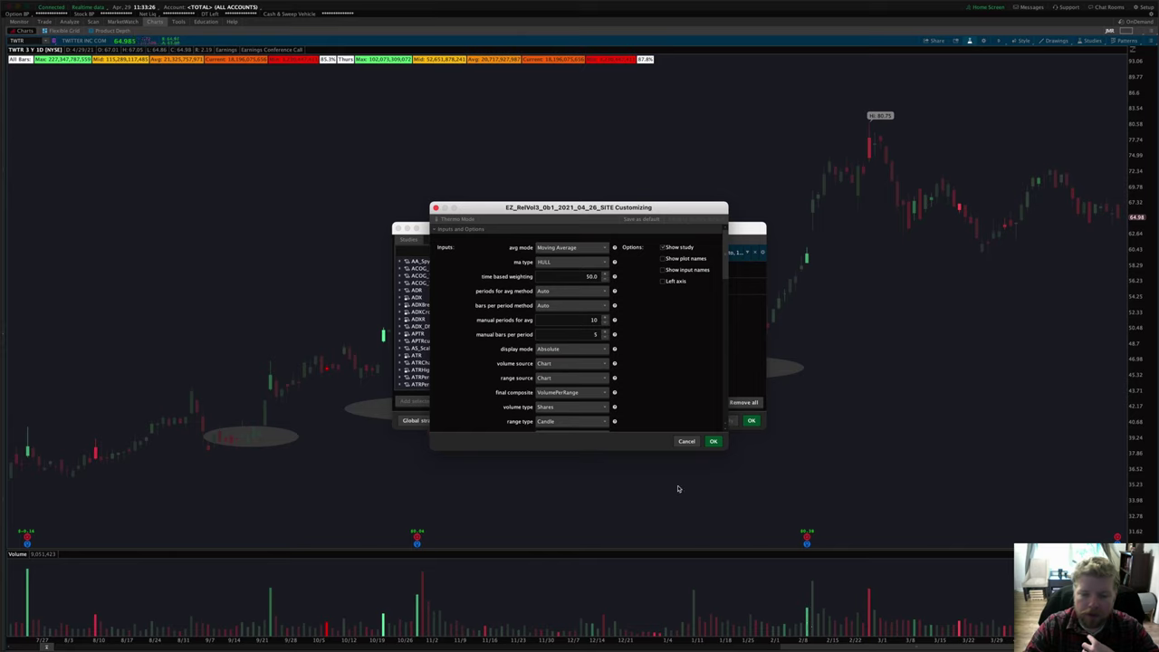
drag(735, 263, 712, 356)
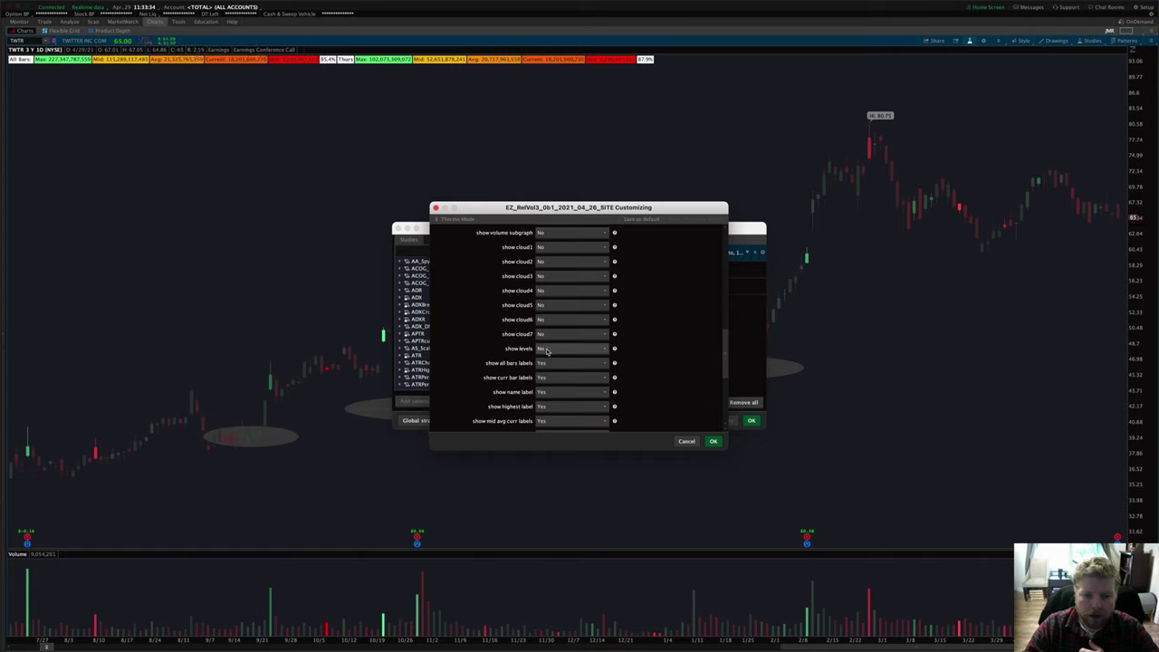
scroll(689, 341, down, 5)
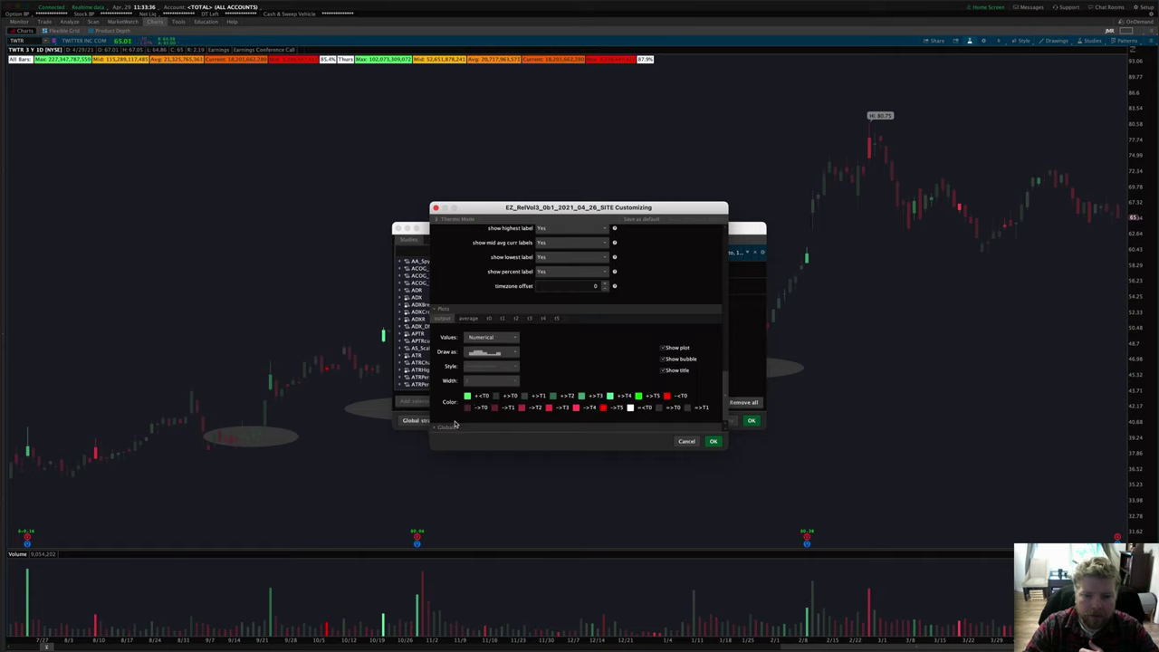
click(461, 422)
scroll(639, 359, up, 5)
scroll(638, 359, down, 6)
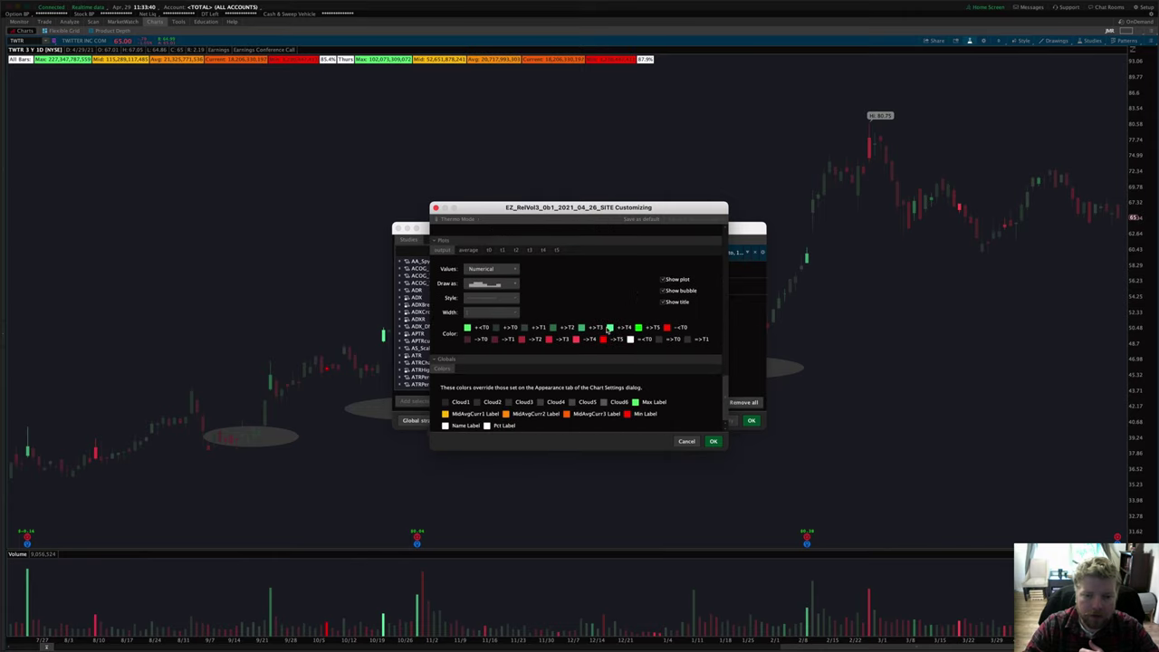
click(515, 250)
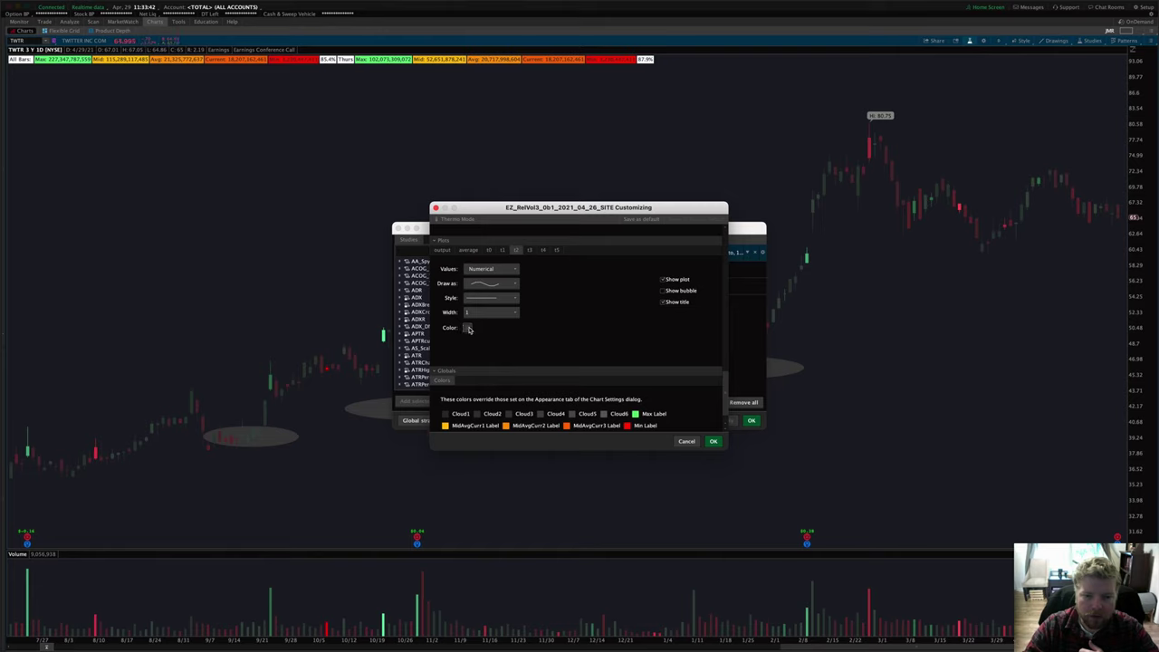
scroll(579, 322, up, 3)
scroll(652, 337, up, 3)
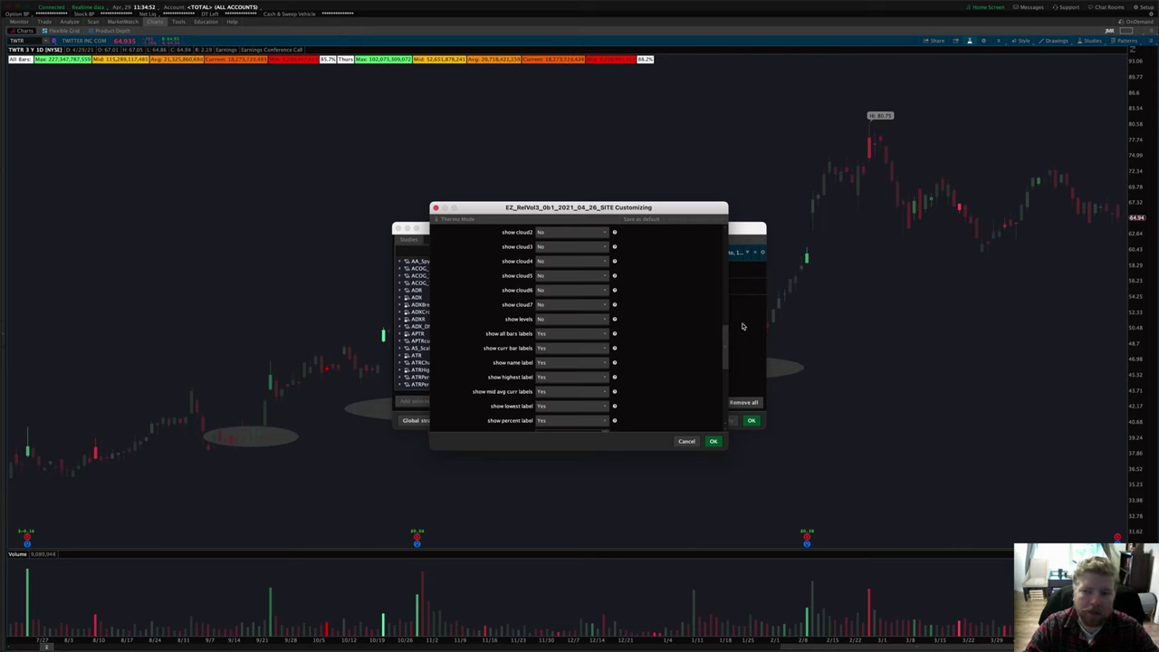
- Set show curr bar labels and show all bars labels to No
drag(639, 210, 628, 185)
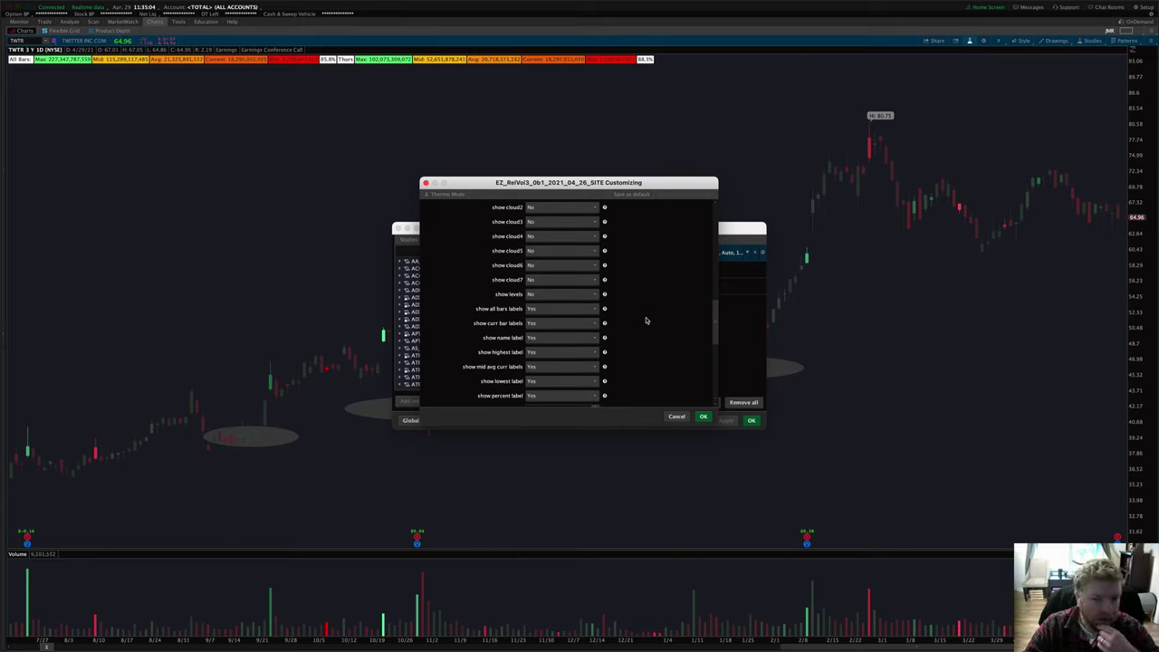
click(548, 324)
click(551, 337)
click(543, 311)
click(548, 323)
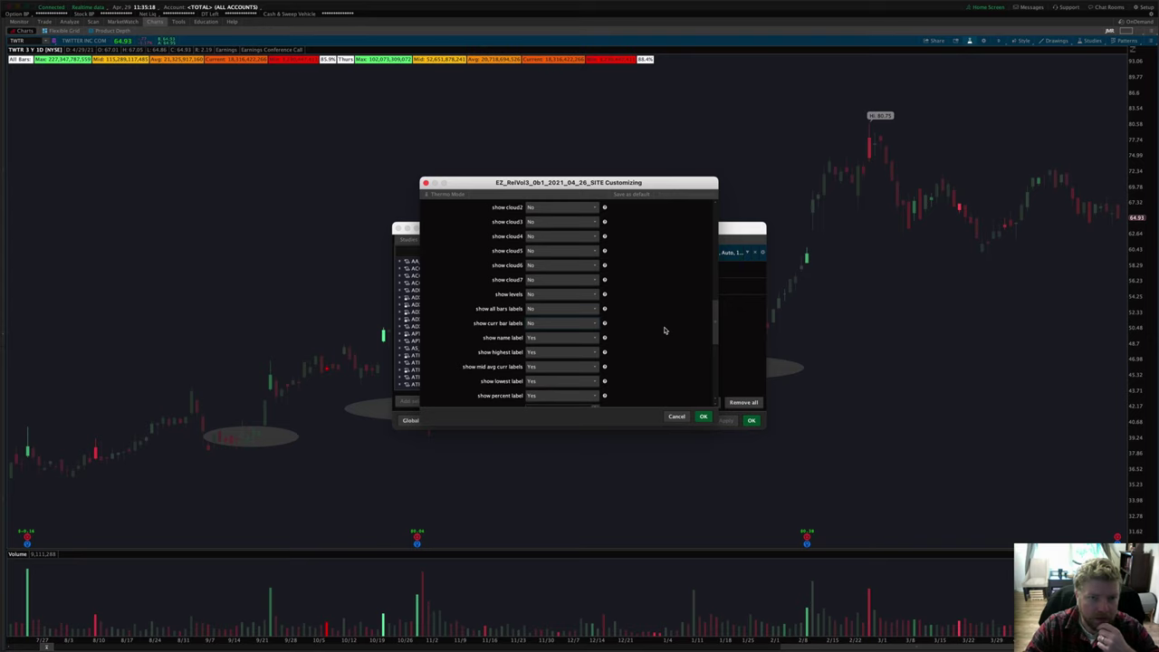
- Set the name, highest and lowest labels to No, leaving mid avg curr labels on Yes
drag(714, 323, 714, 351)
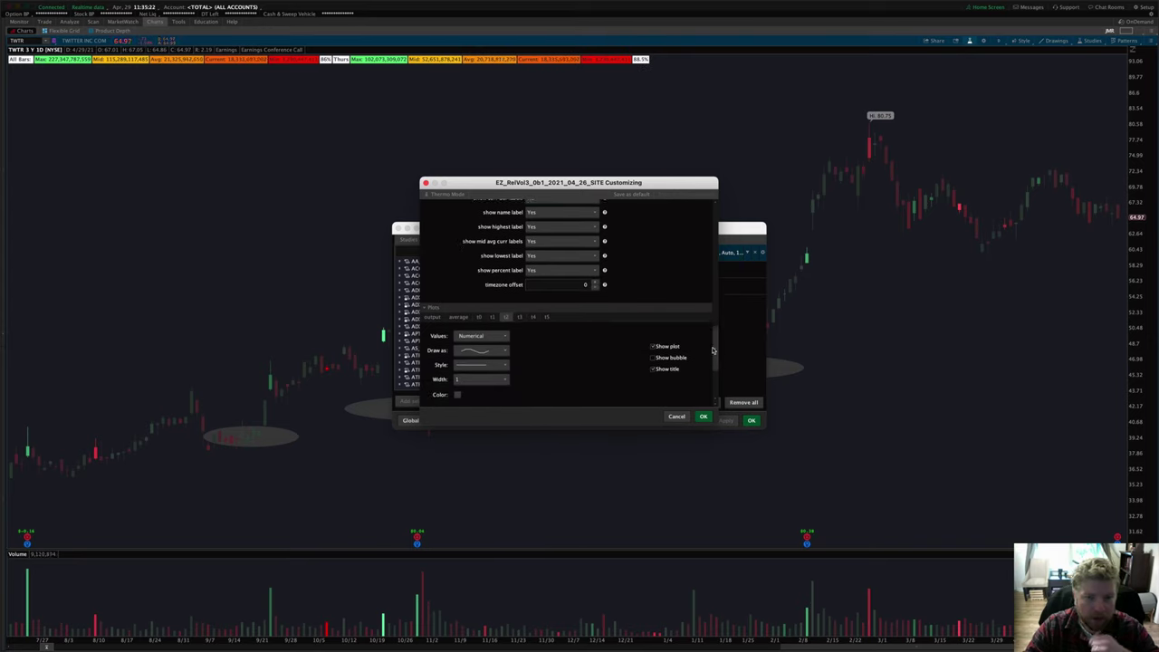
click(539, 214)
click(544, 226)
drag(713, 361, 712, 354)
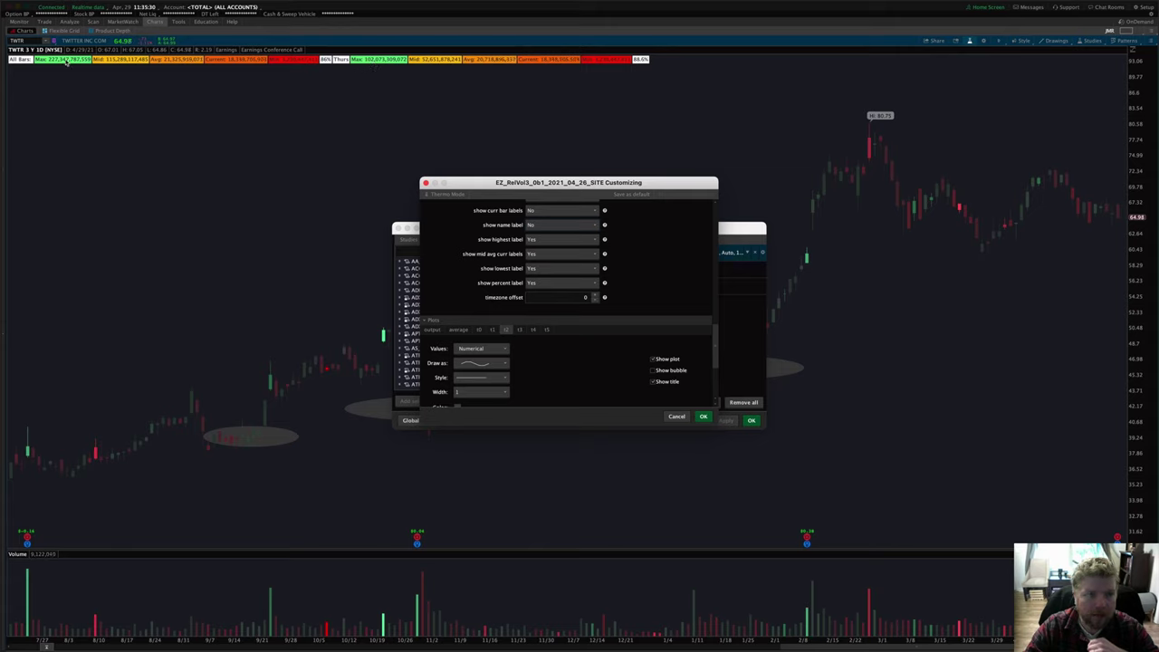
click(545, 241)
click(552, 266)
click(540, 270)
click(534, 294)
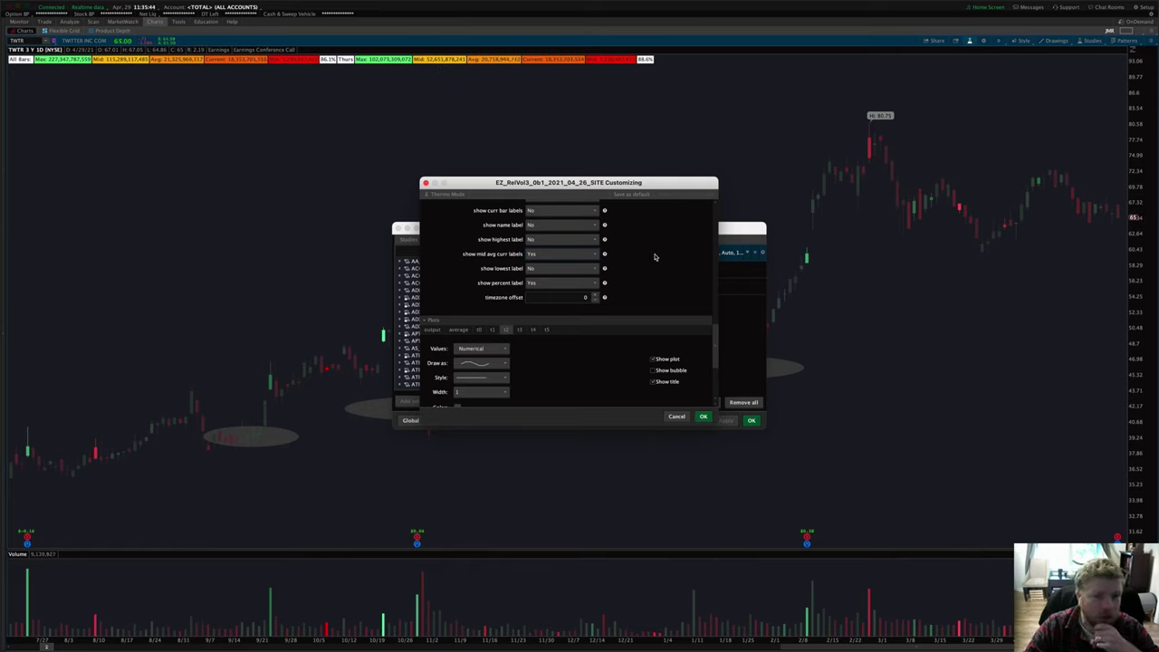
click(554, 255)
click(552, 256)
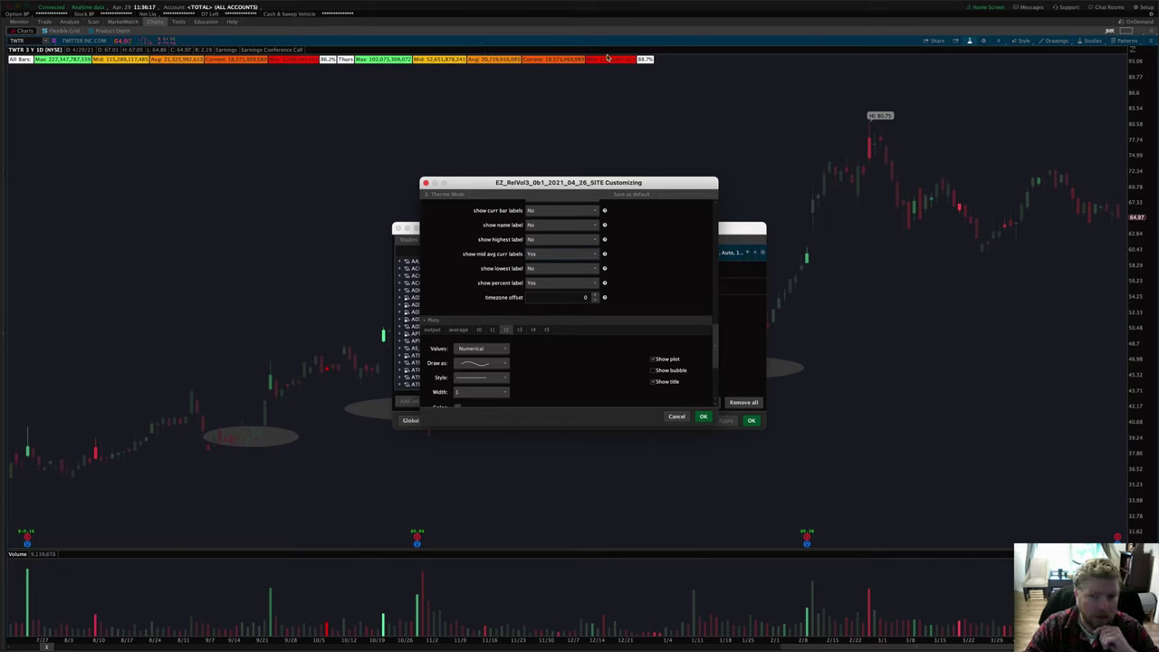
- Set show mid avg curr labels to No while keeping show percent label on Yes
click(549, 256)
click(544, 282)
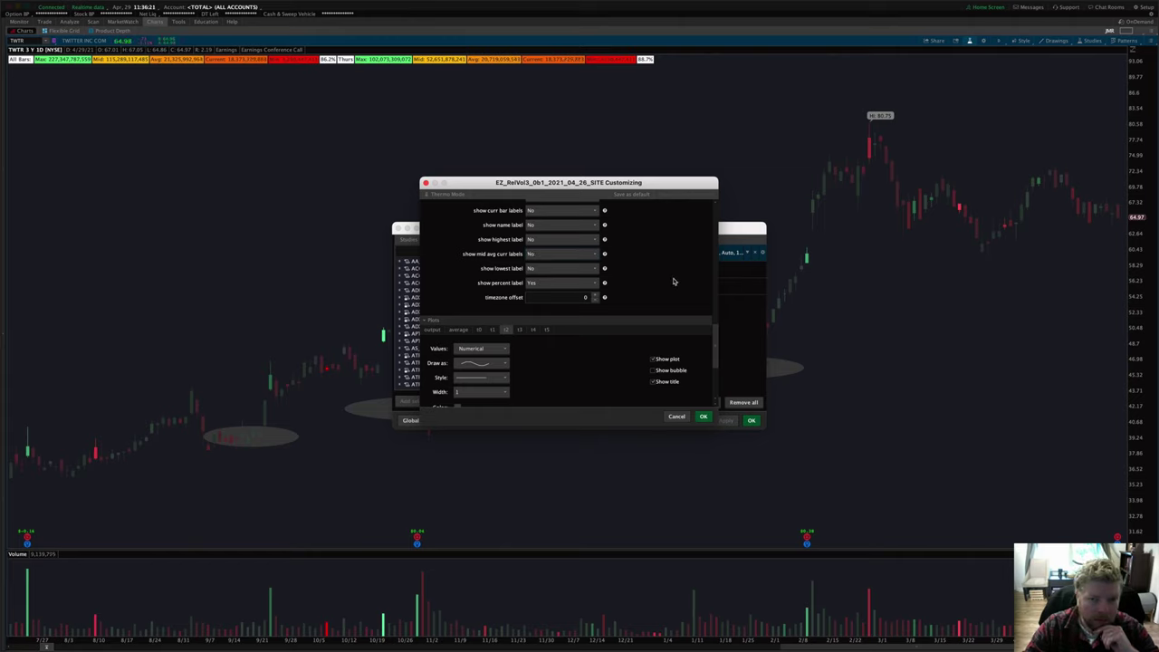
click(563, 283)
click(562, 283)
click(563, 284)
click(639, 266)
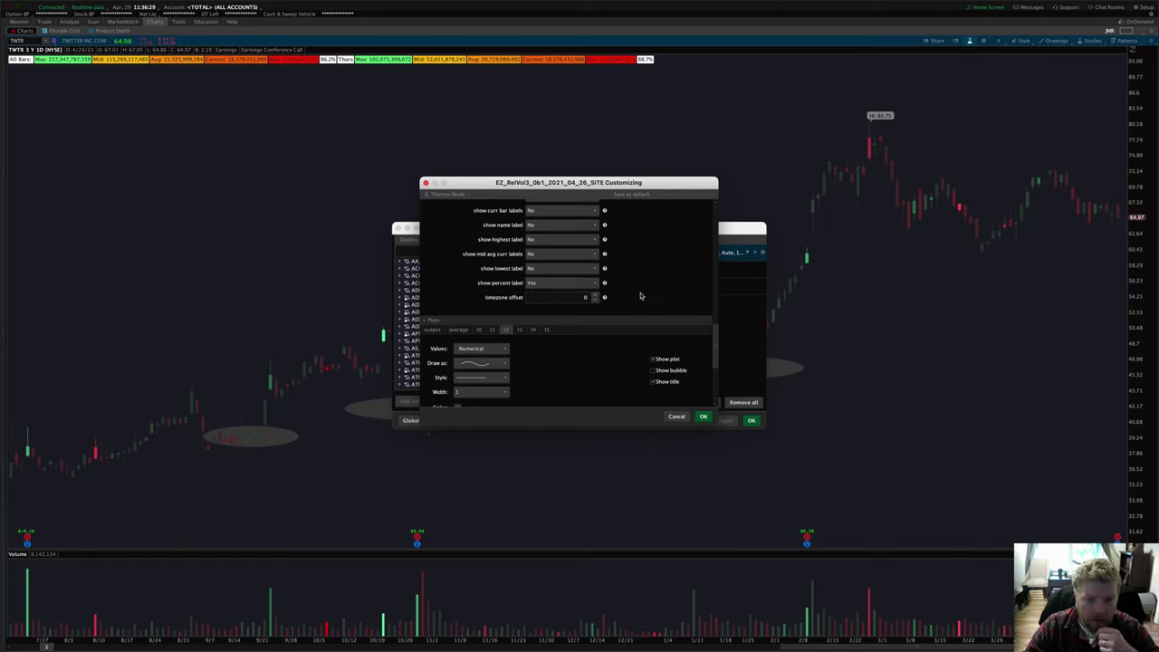
- Leave the timezone offset at 0 and stop the screen recording
click(565, 295)
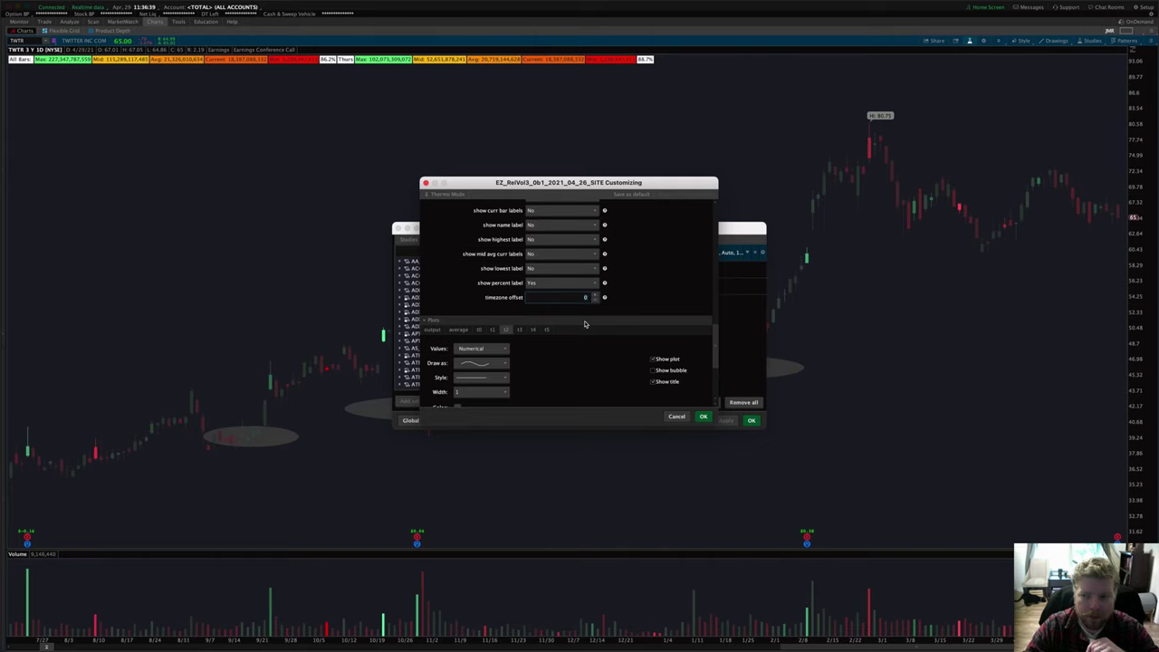
click(574, 297)
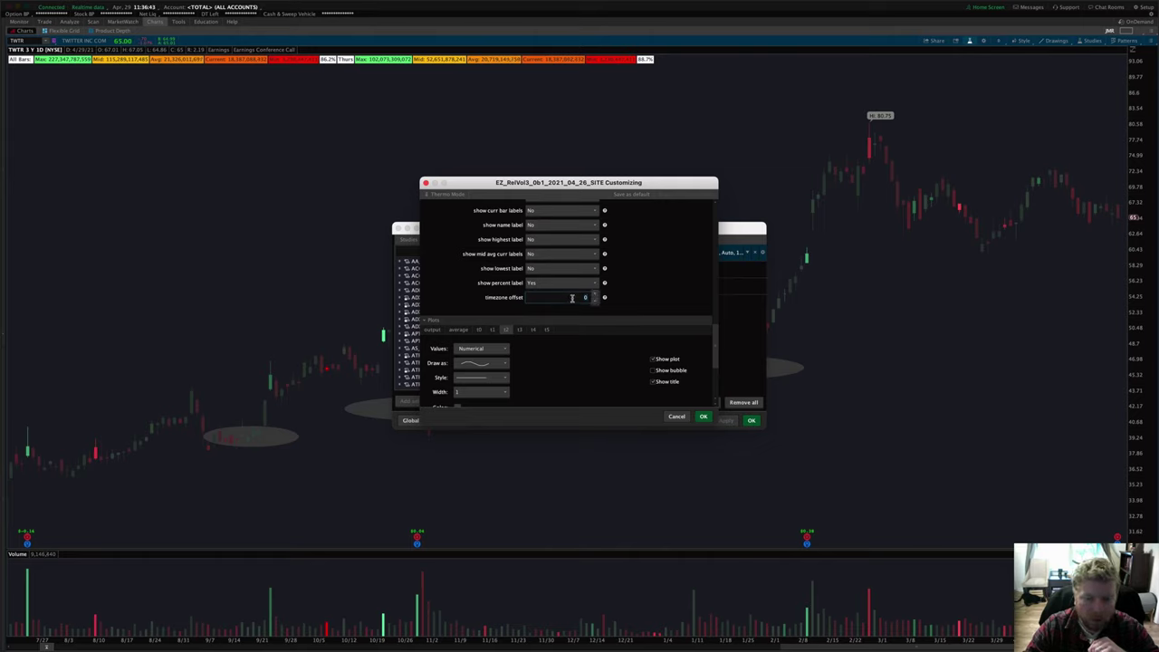
text(-1)
click(595, 295)
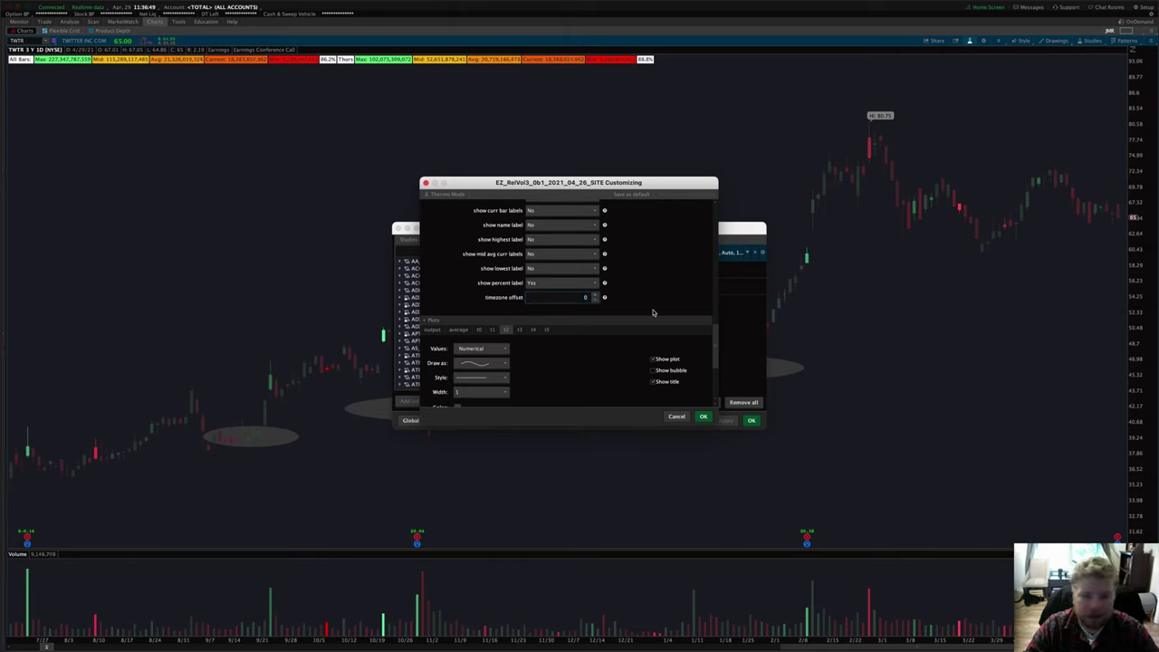
mouse_move(604, 296)
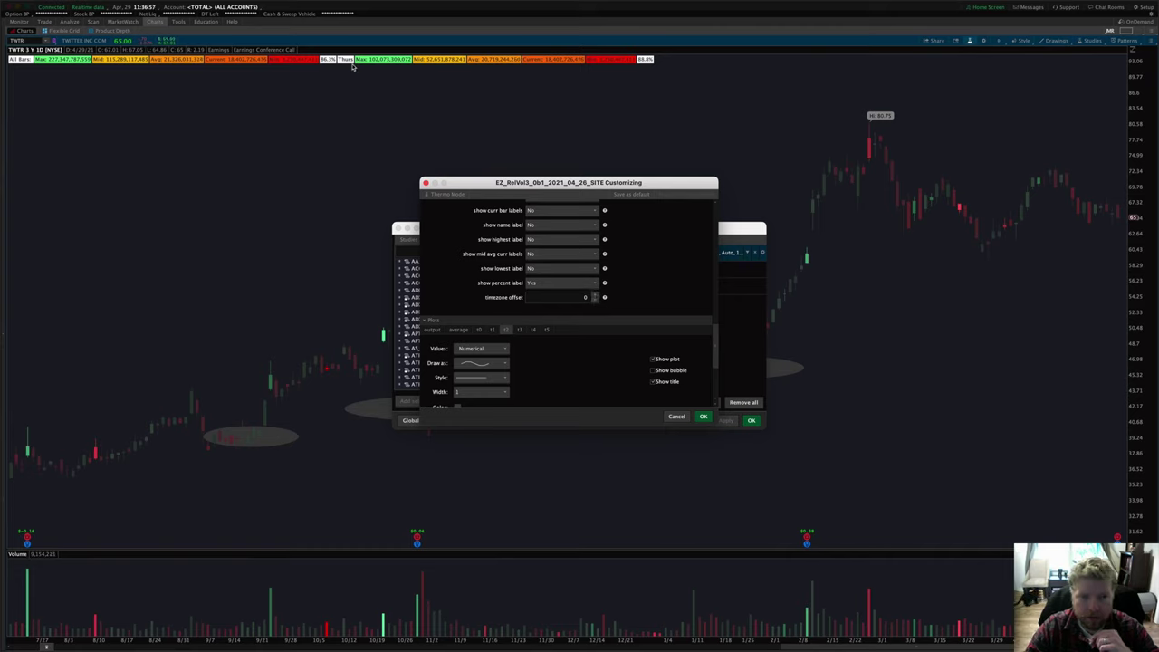
mouse_move(602, 192)
mouse_down()
mouse_move(659, 197)
mouse_move(614, 212)
mouse_move(619, 200)
mouse_up()
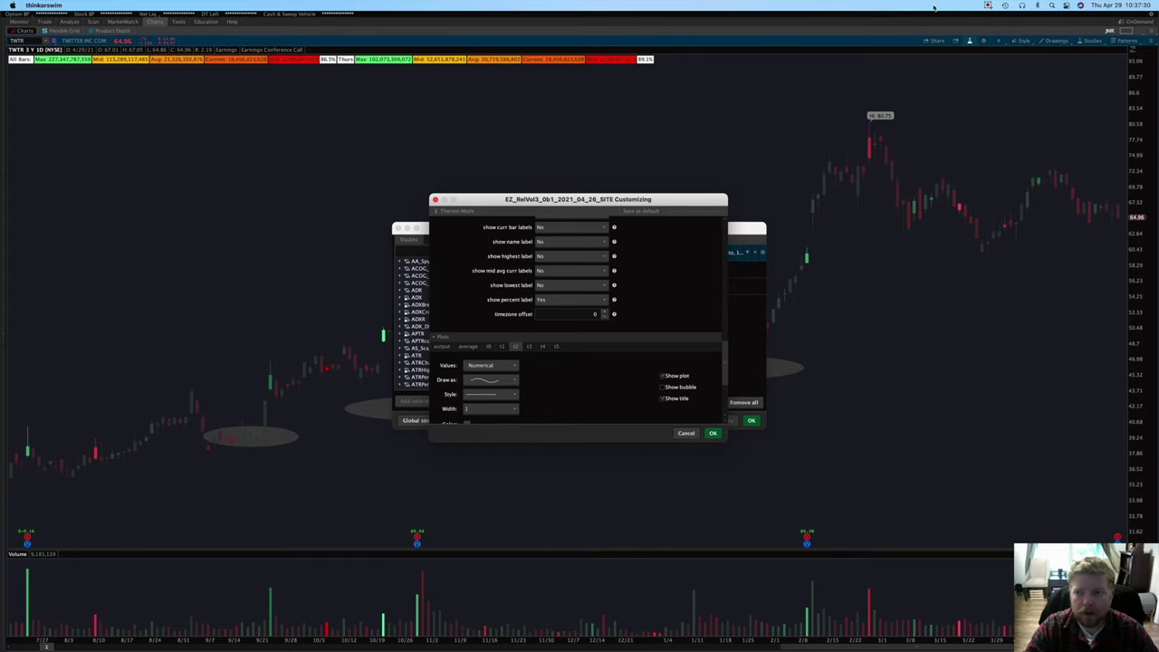
click(992, 6)
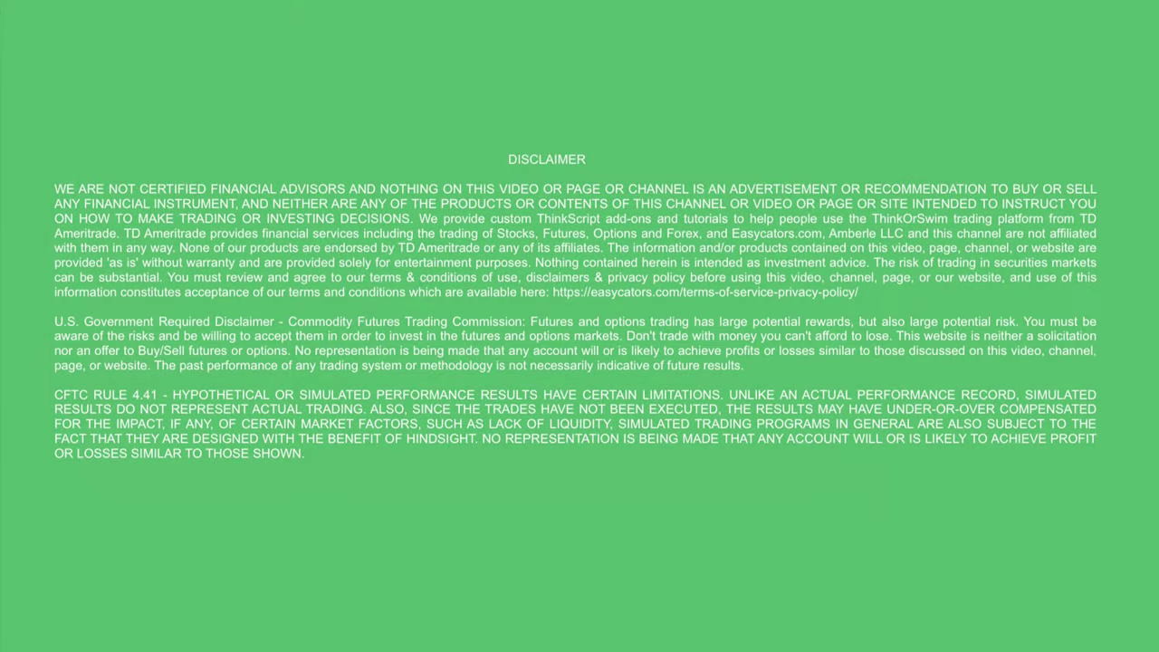